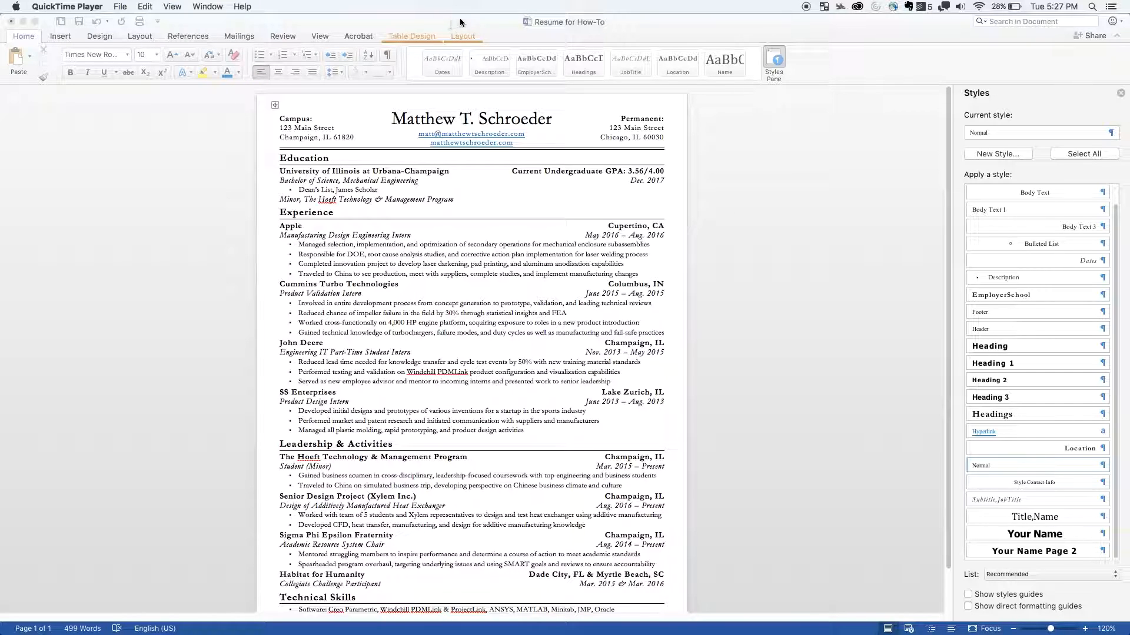
- Show the table gridlines behind the resume's layout
left_click(751, 218)
left_click(447, 187)
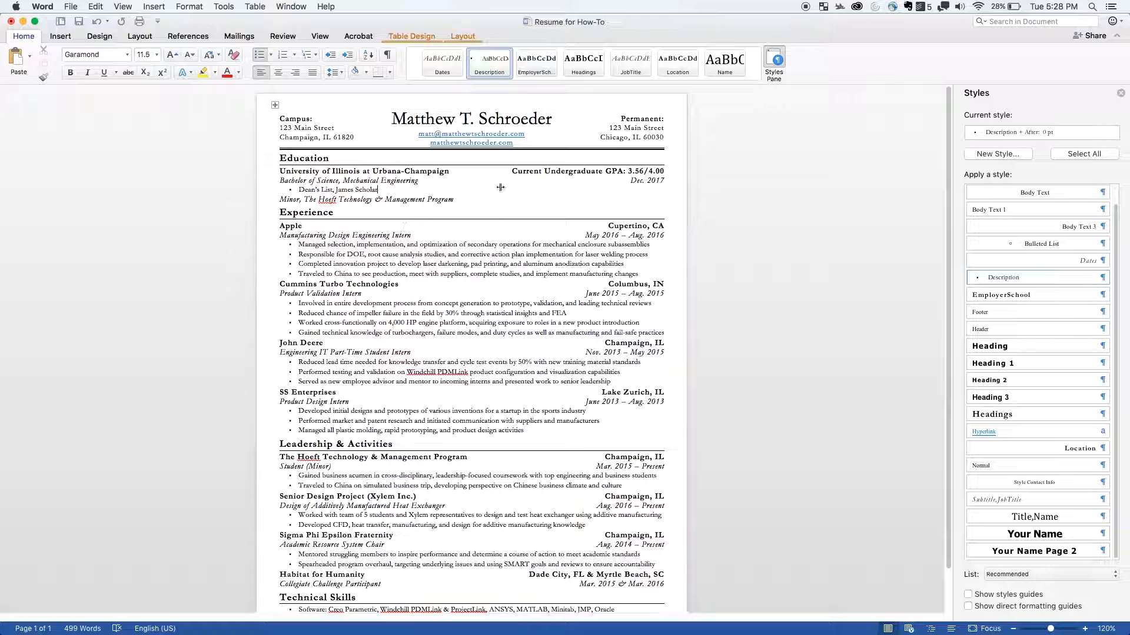
left_click(461, 39)
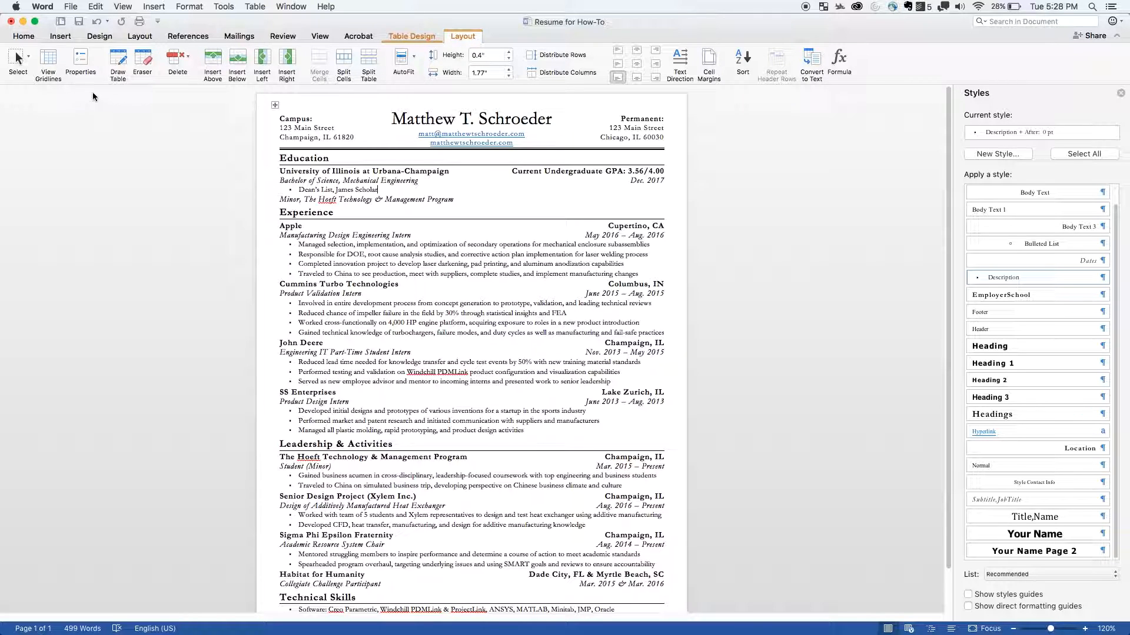
left_click(52, 66)
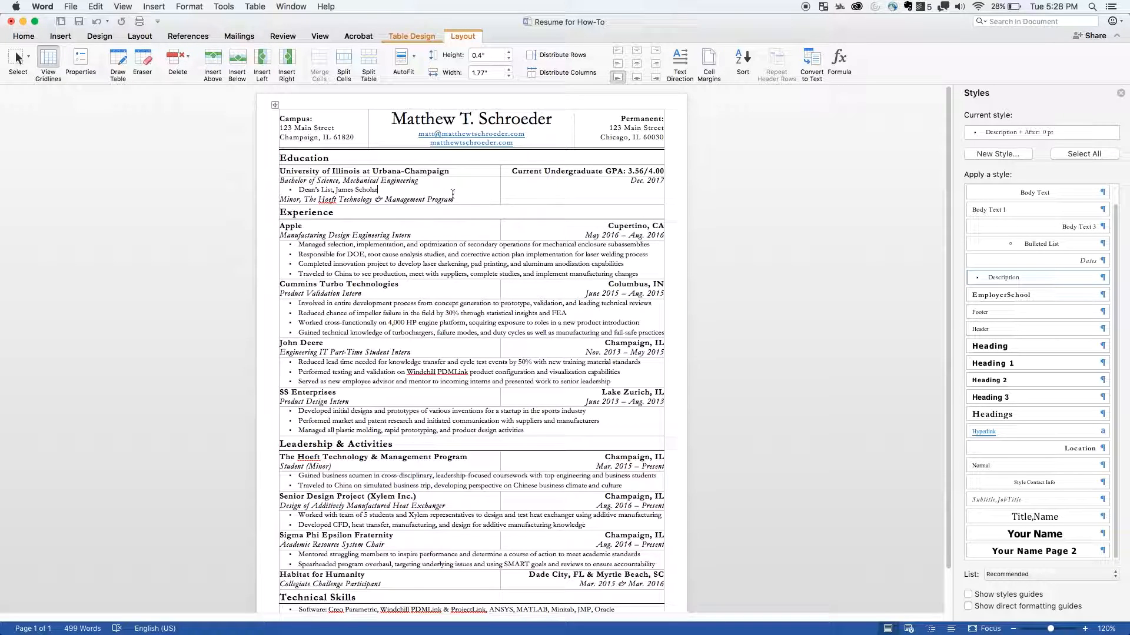
- Examine how the Apple entry's employer, location and date cells are laid out and which style the dates use
left_click(415, 228)
left_click(604, 226)
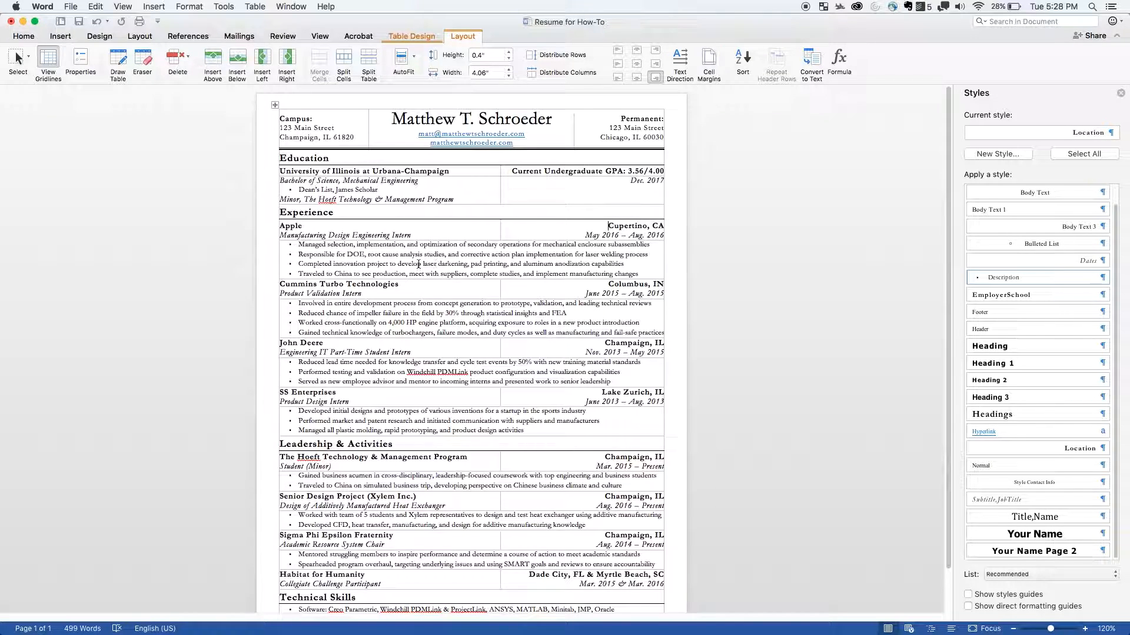
left_click(309, 227)
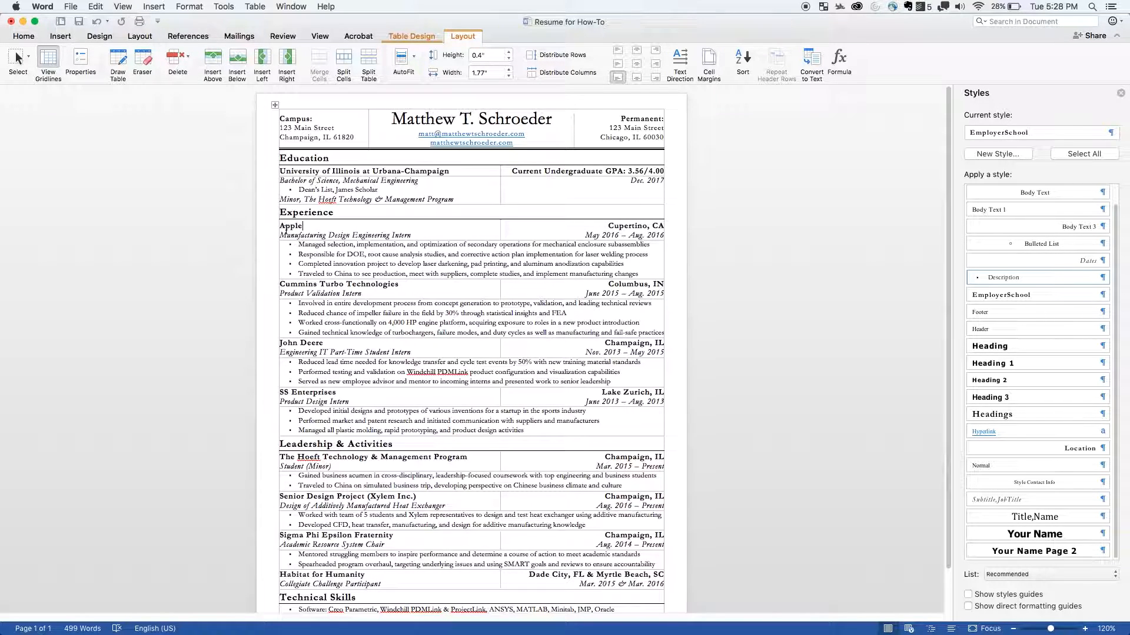
left_click(614, 229)
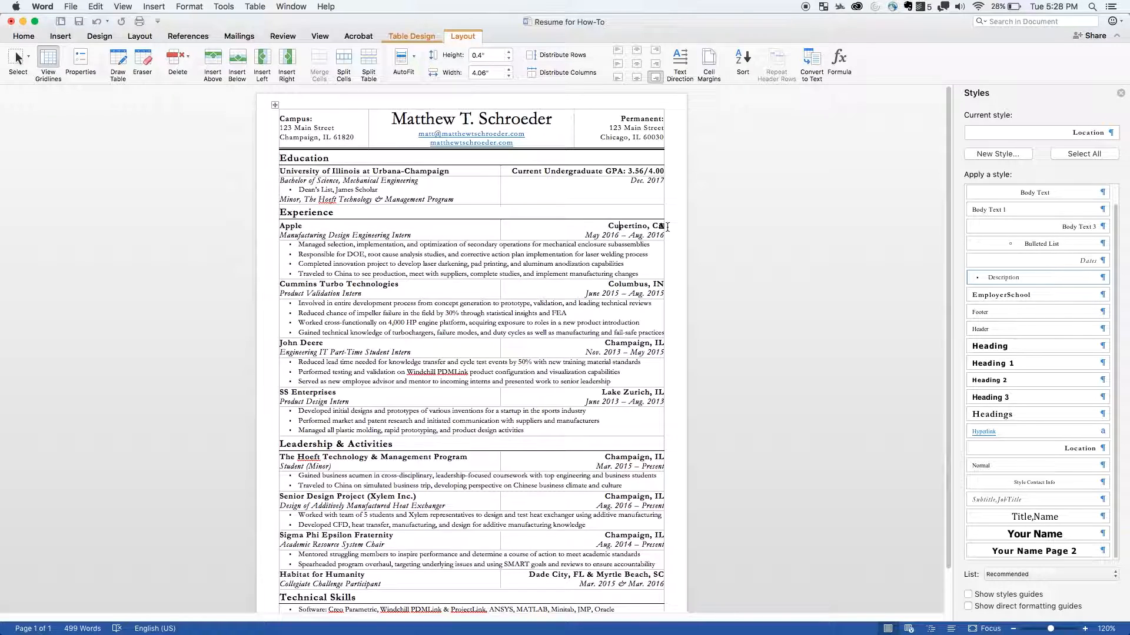
left_click(648, 236)
left_click(558, 171)
left_click(24, 37)
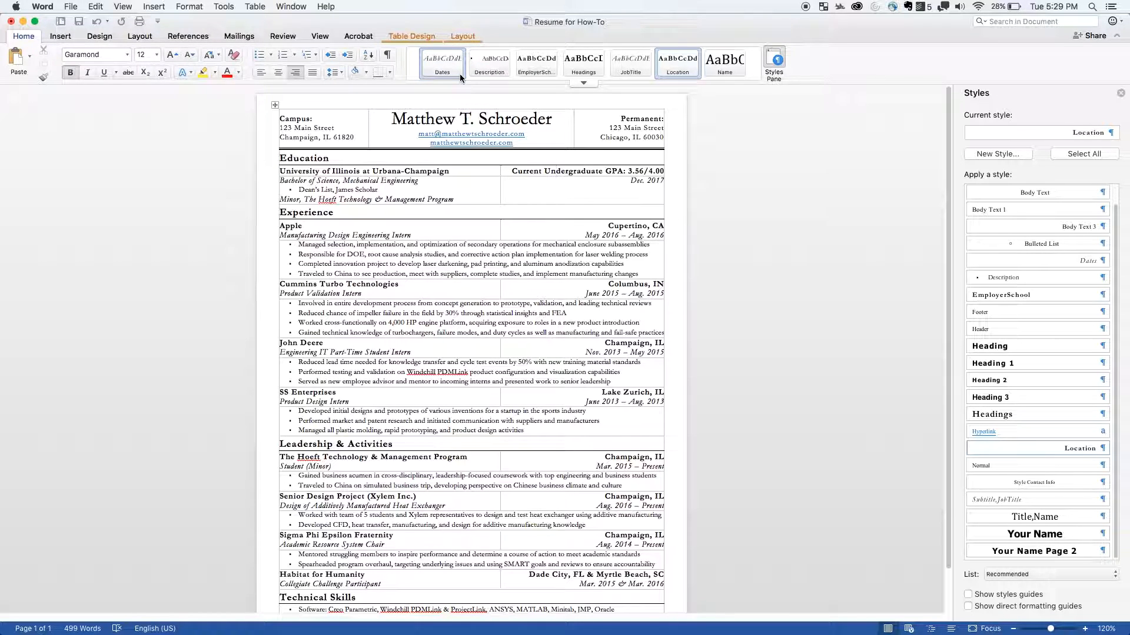
left_click(616, 236)
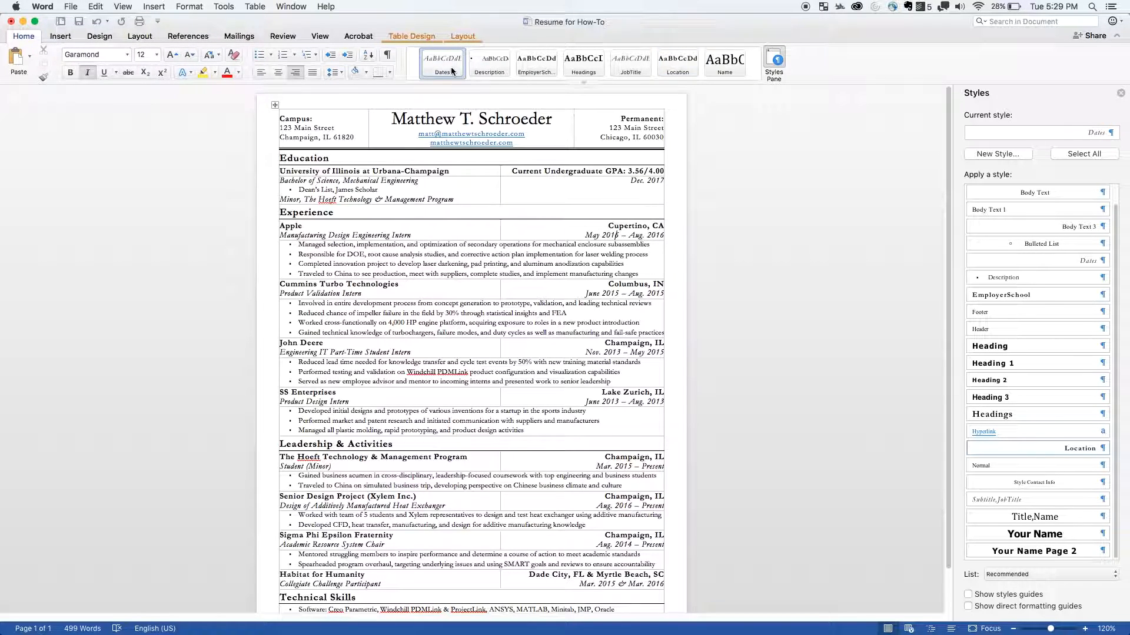
- Try the EmployerSchool style on the second bullet of the Apple entry
left_click(542, 253)
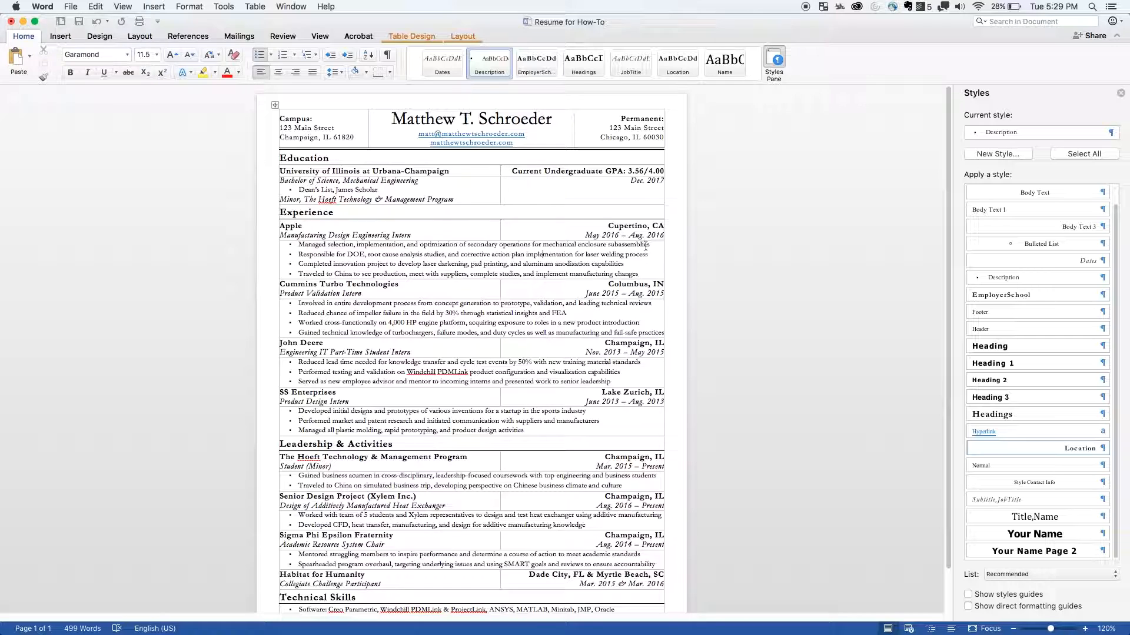
left_click(538, 69)
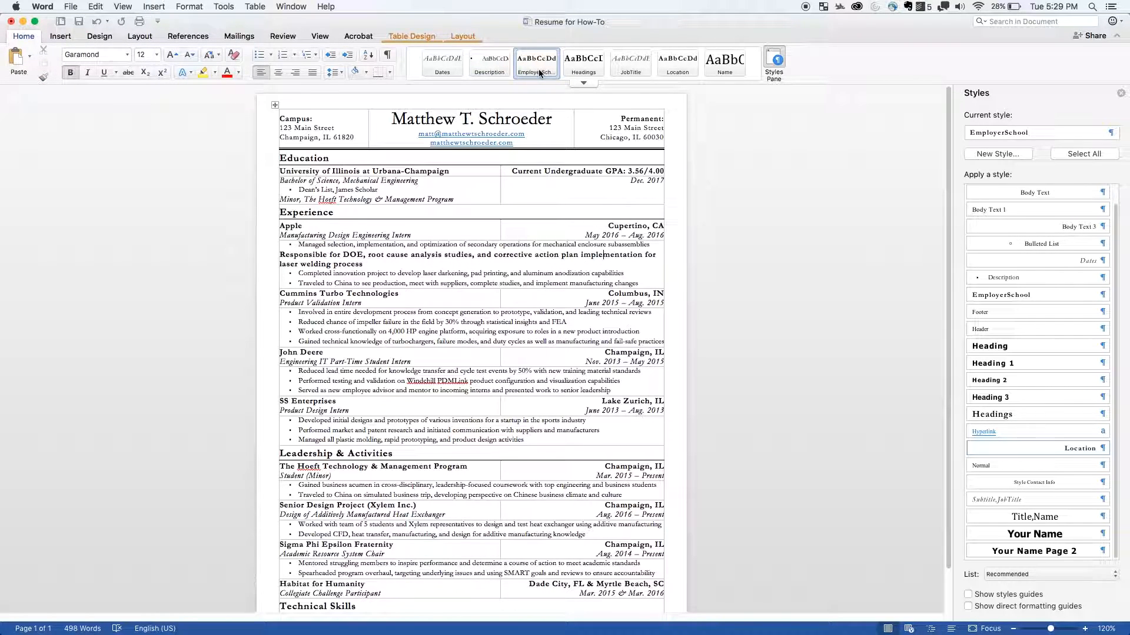
key("super+z")
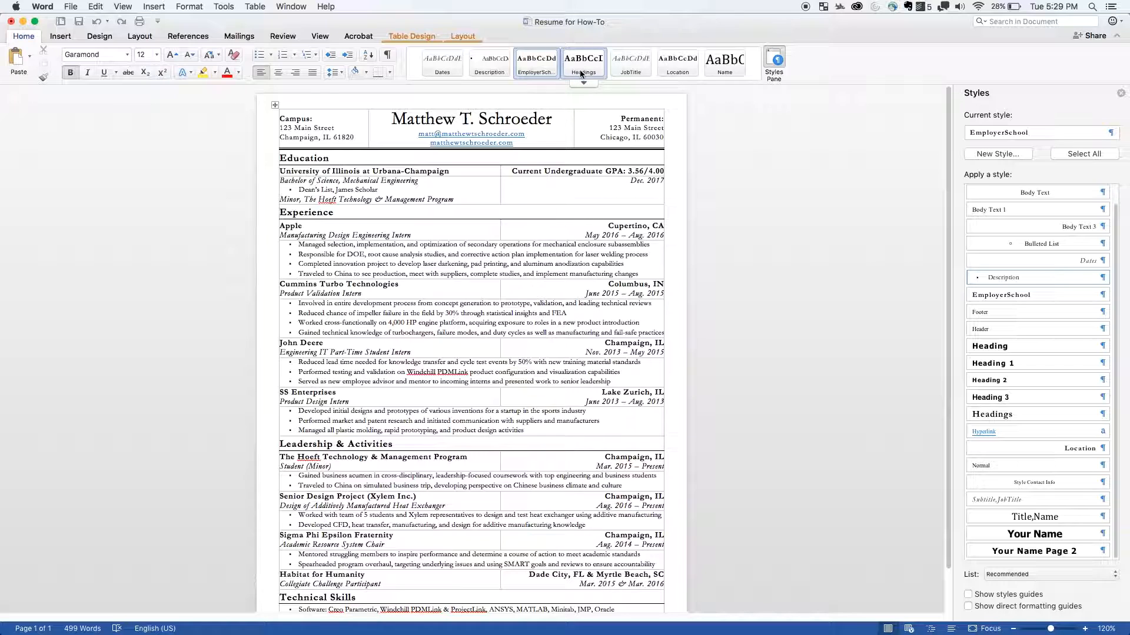
- Try the JobTitle style on the Experience heading
left_click(297, 213)
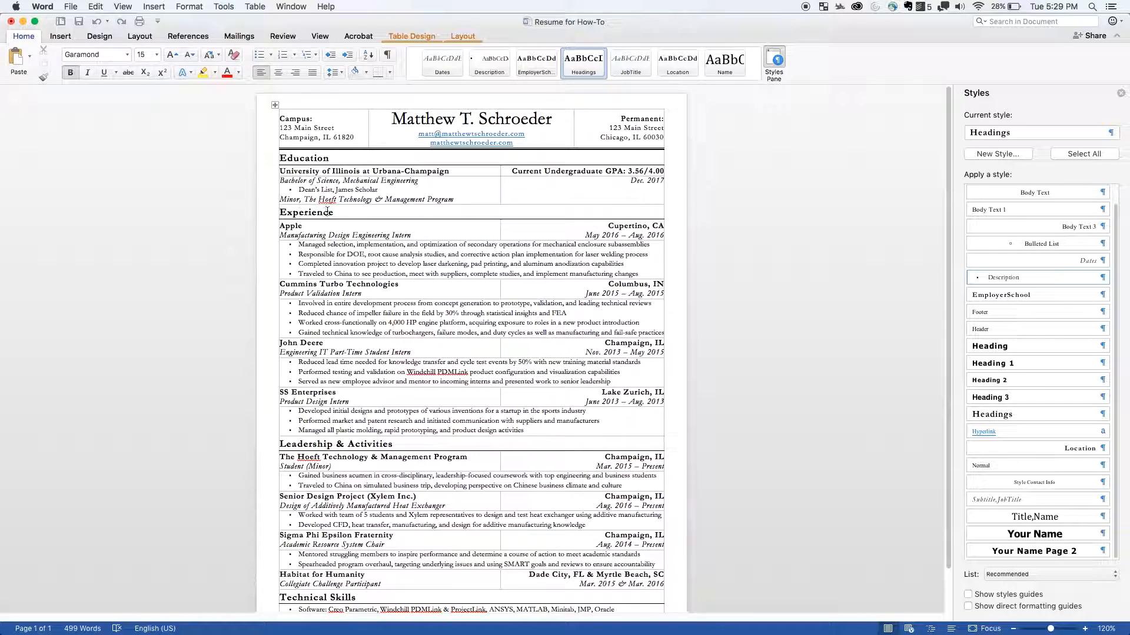
left_click(630, 62)
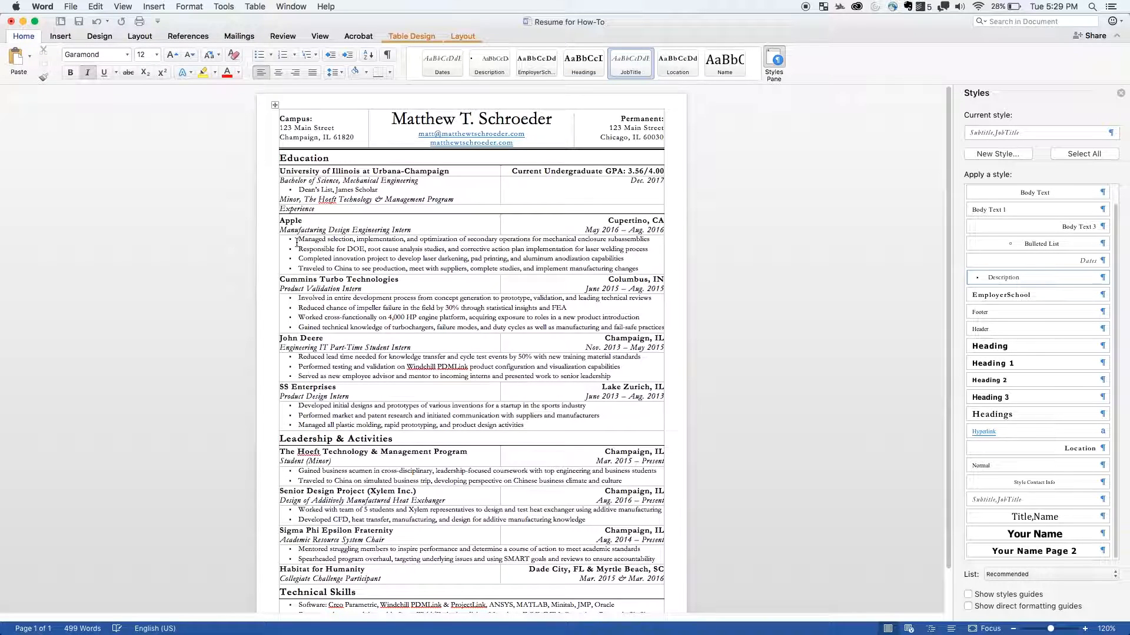
key("super+z")
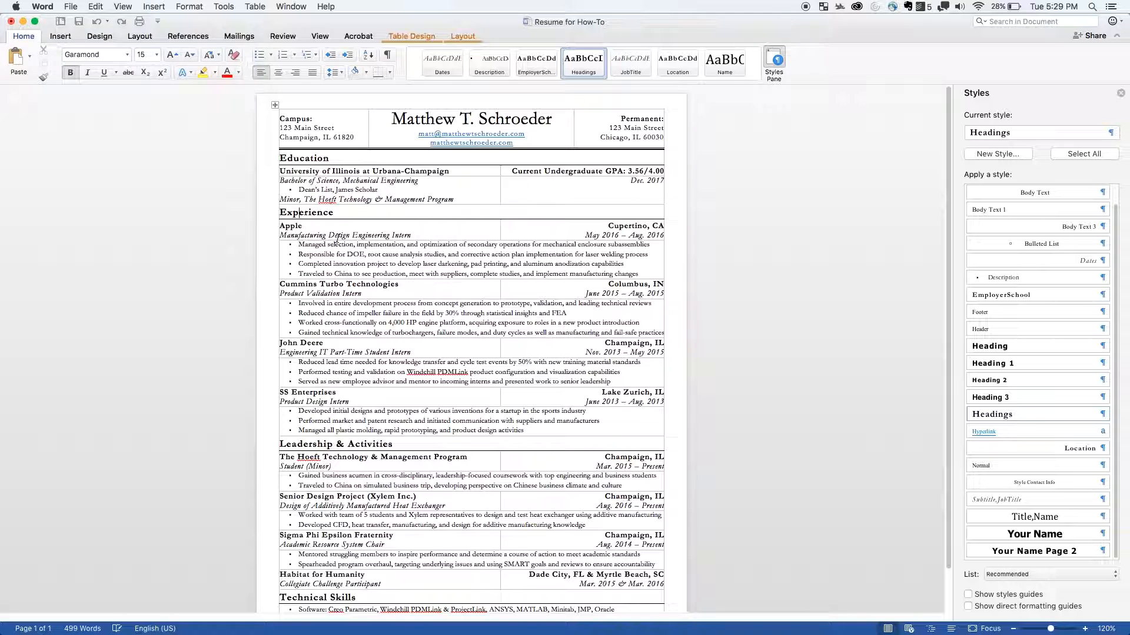
- Try the Location style on the Manufacturing Design Engineering Intern line
left_click(331, 235)
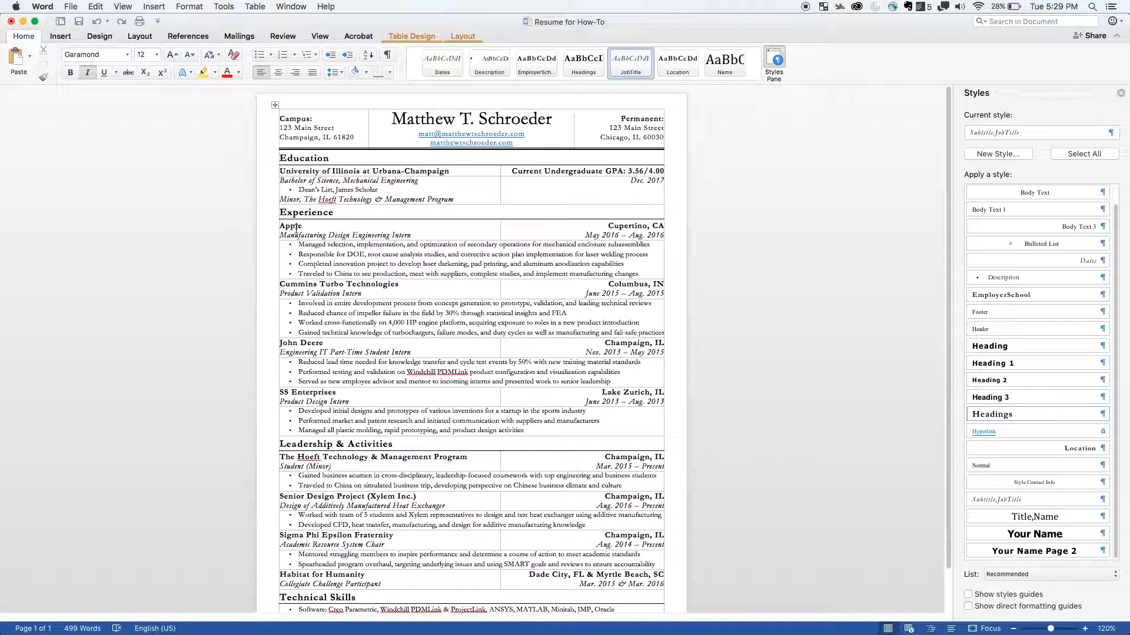
left_click(678, 69)
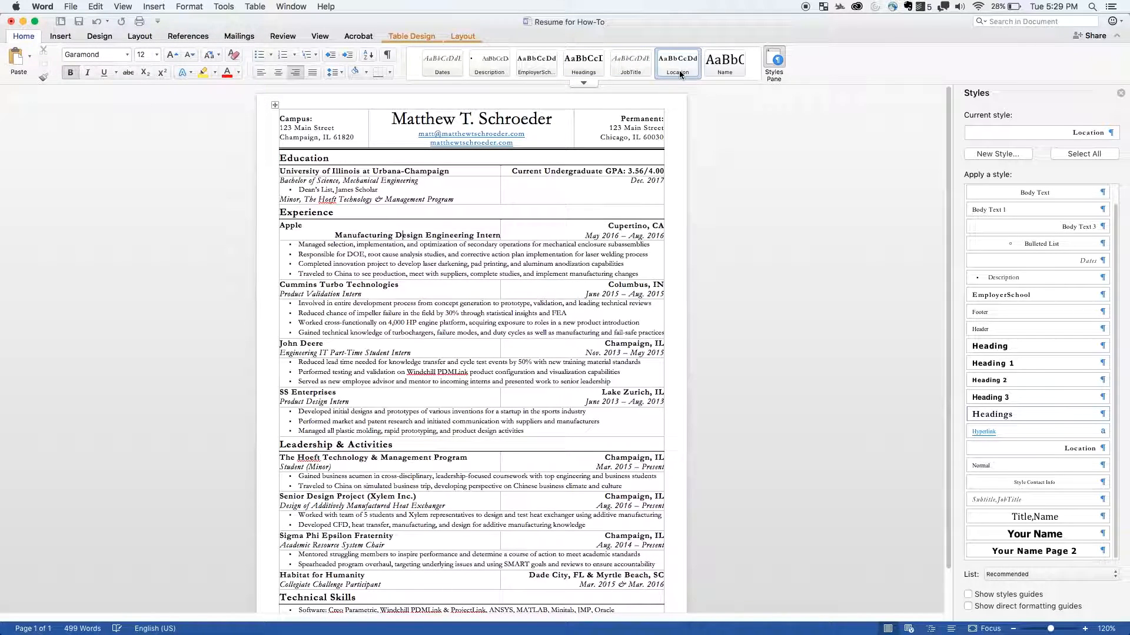
key("super+z")
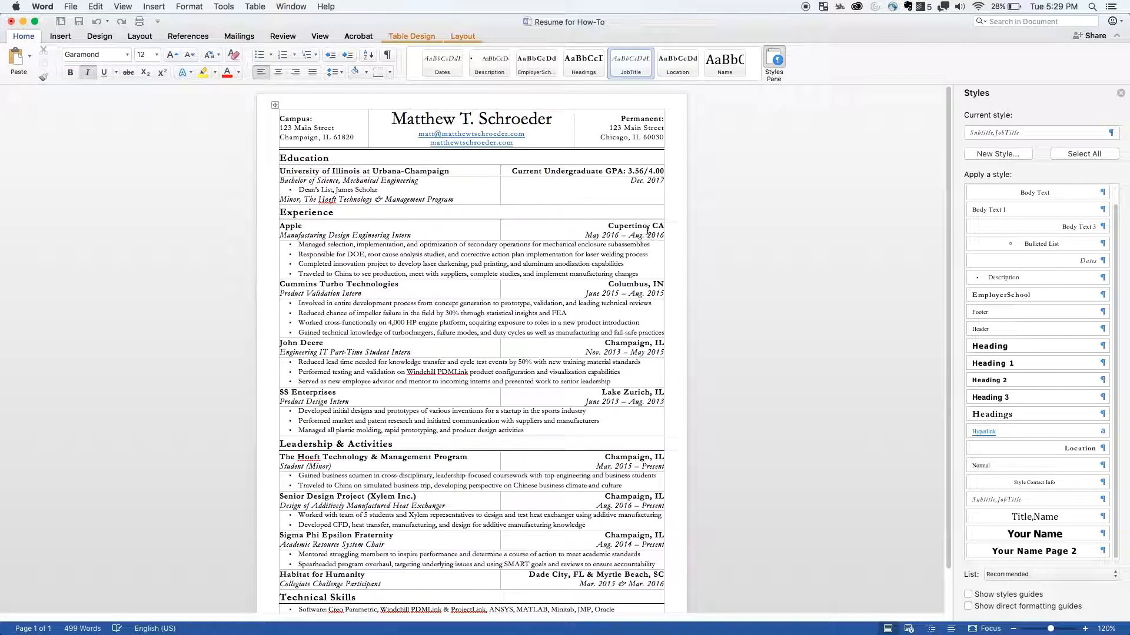
- Check the styles of the Cupertino, CA text and the name at the head of the resume, and view the full style gallery
left_click(647, 226)
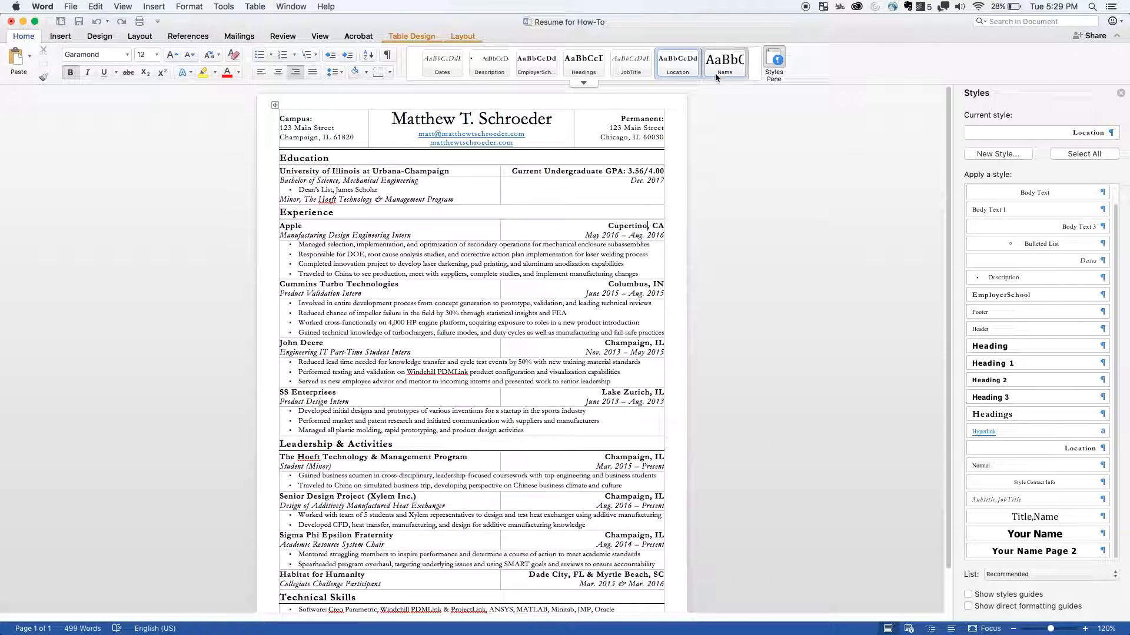
left_click(495, 121)
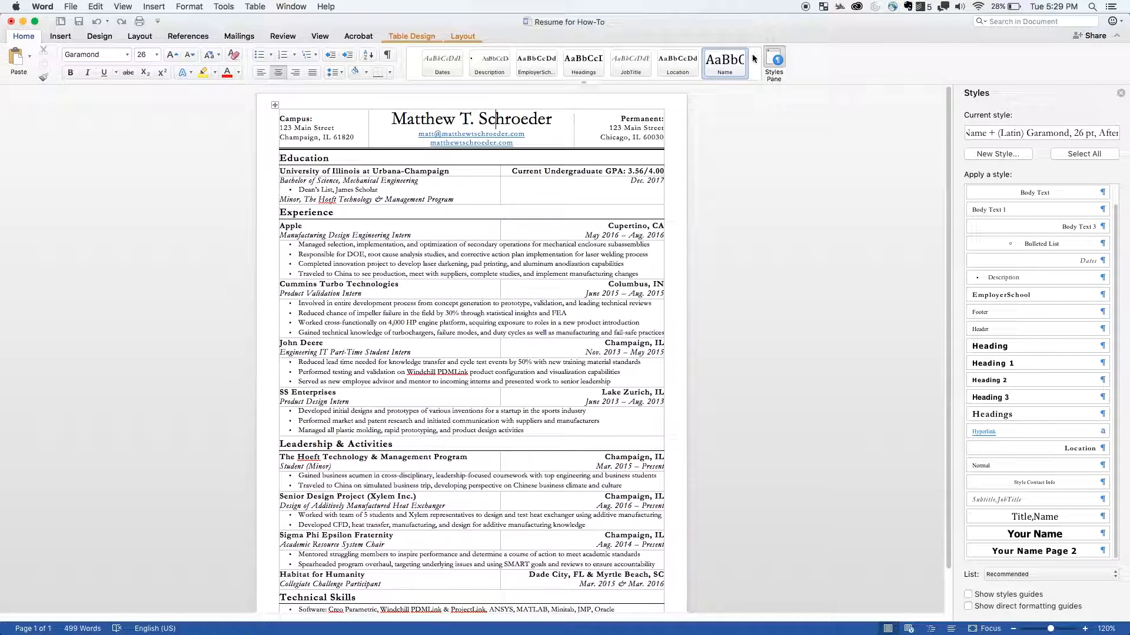
left_click(585, 81)
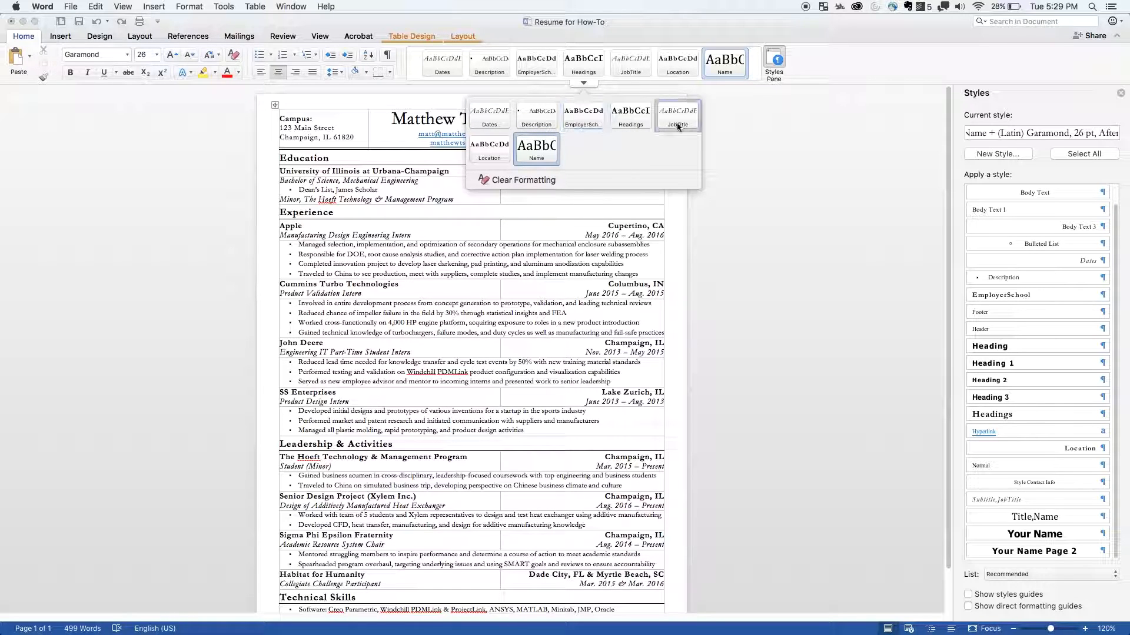
left_click(869, 211)
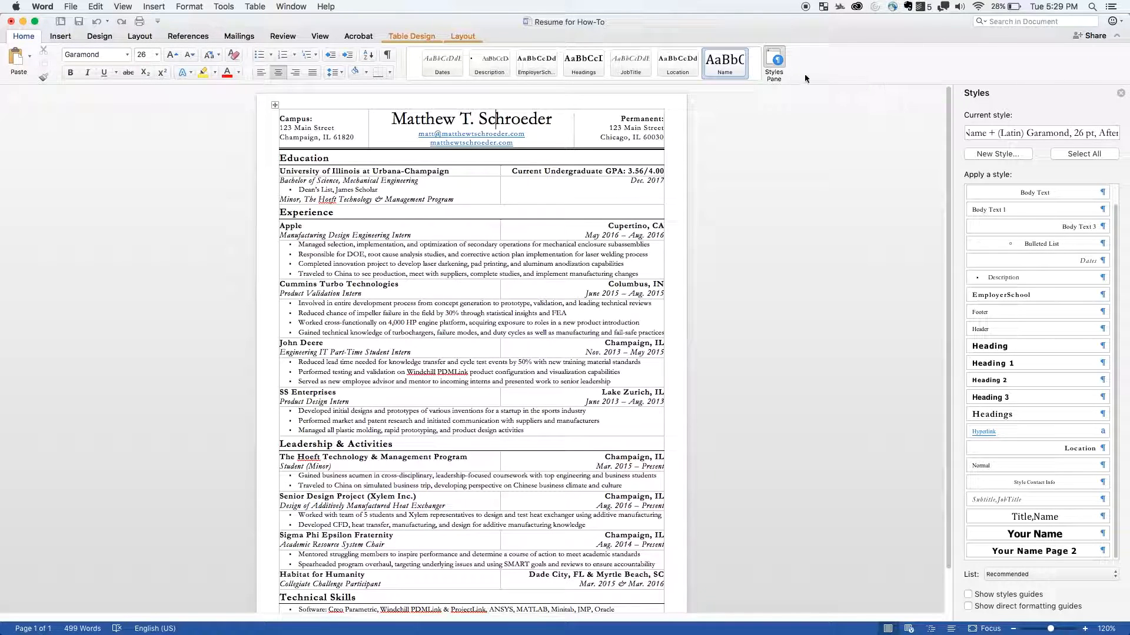
- Hide and reopen the list of document styles, and browse through its entries
left_click(775, 60)
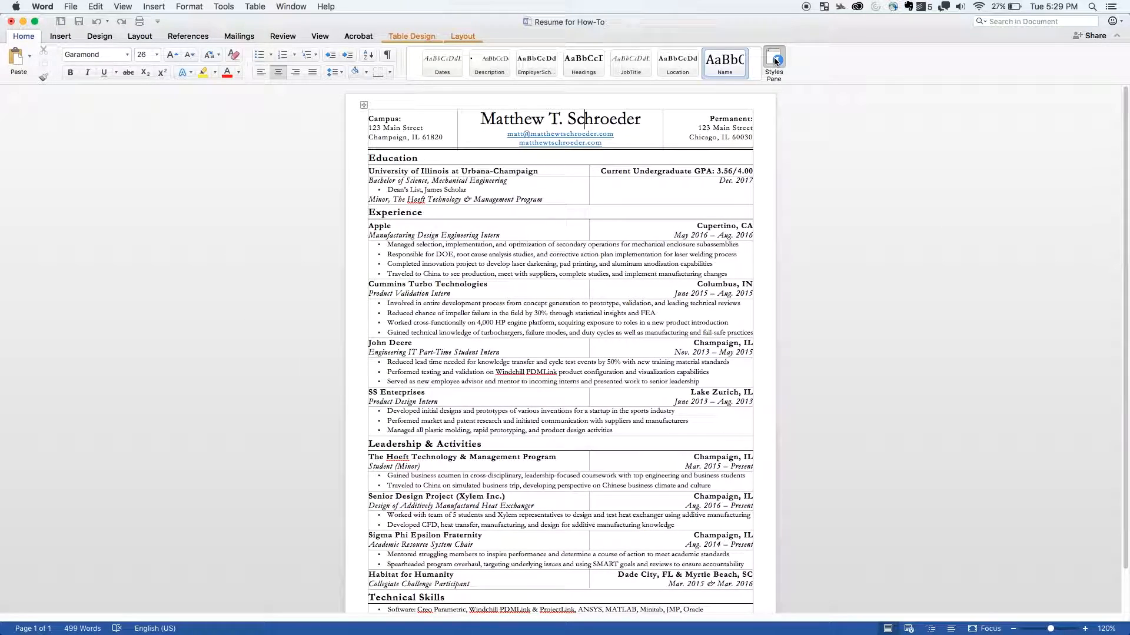
left_click(774, 60)
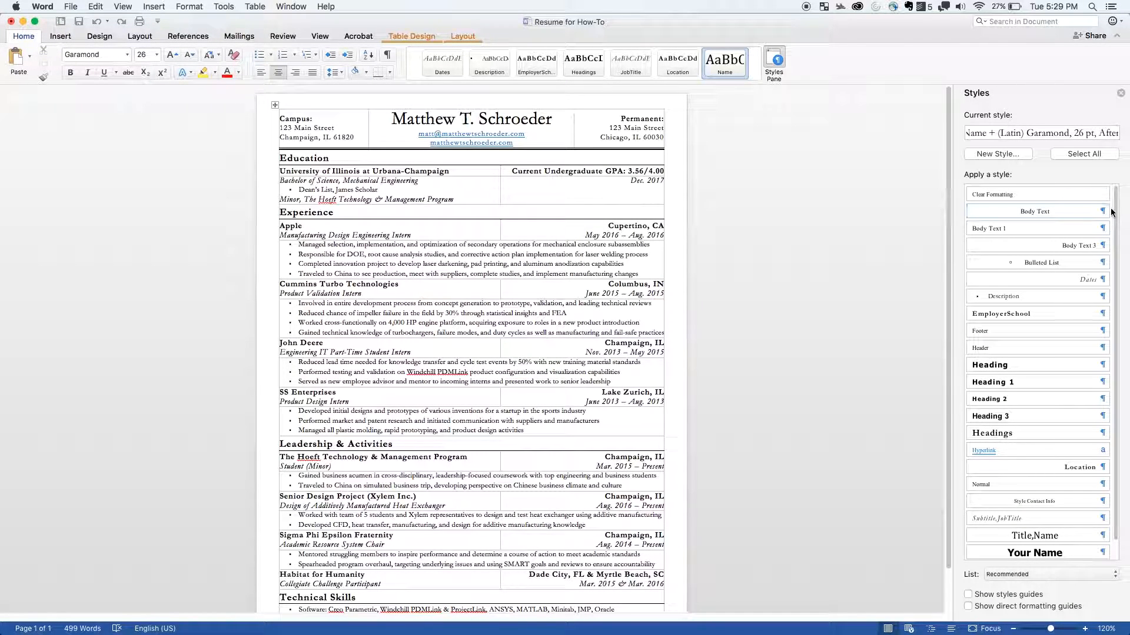
scroll(1114, 235, "down", 1)
scroll(1119, 248, "up", 1)
scroll(1117, 206, "down", 1)
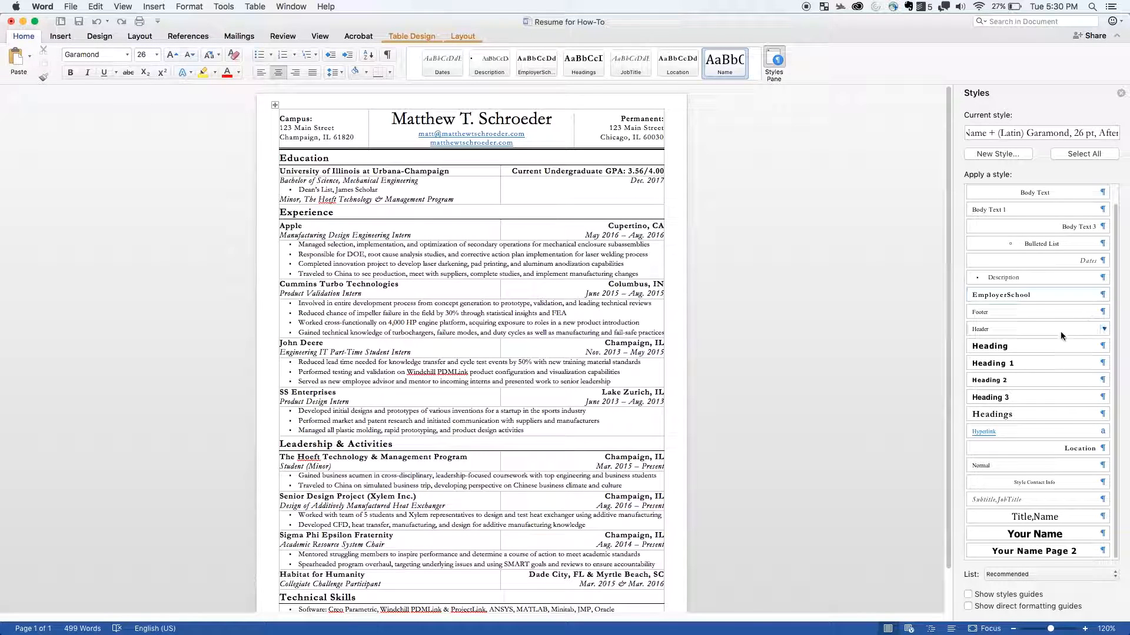
- Enlarge the first bullet of the Apple entry to 14 pt
left_click(483, 254)
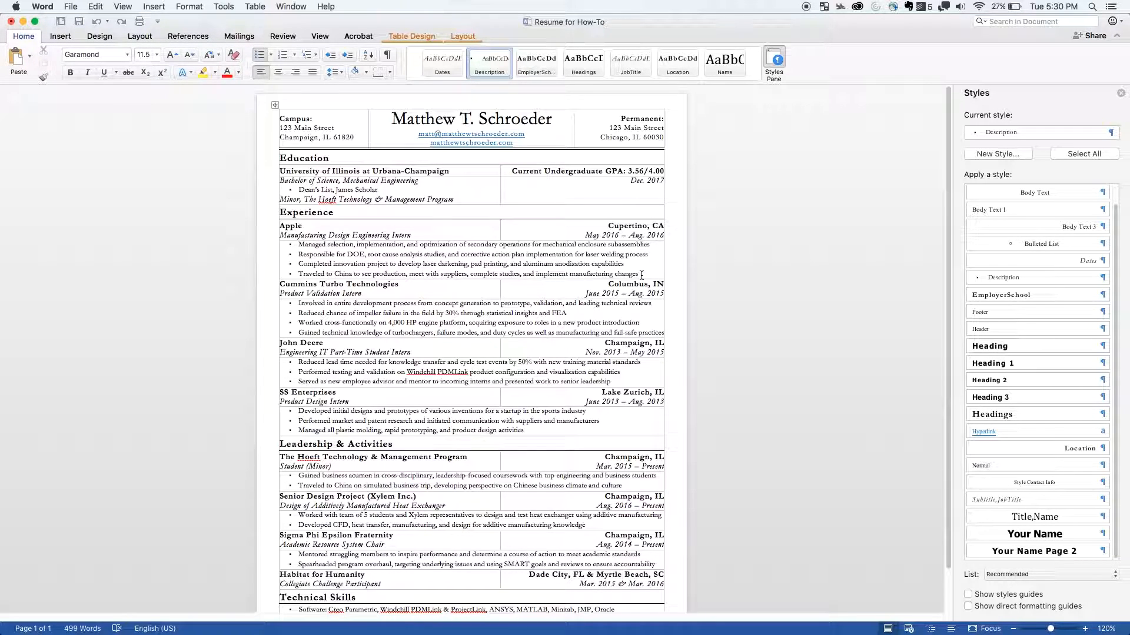
triple_click(646, 246)
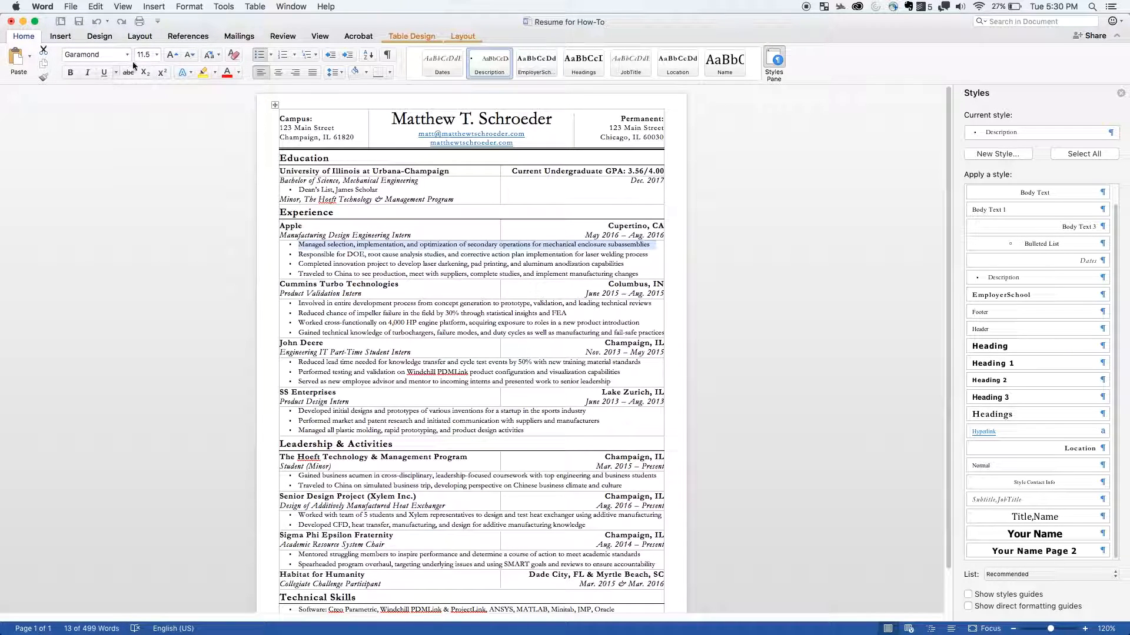
left_click(169, 56)
left_click(170, 56)
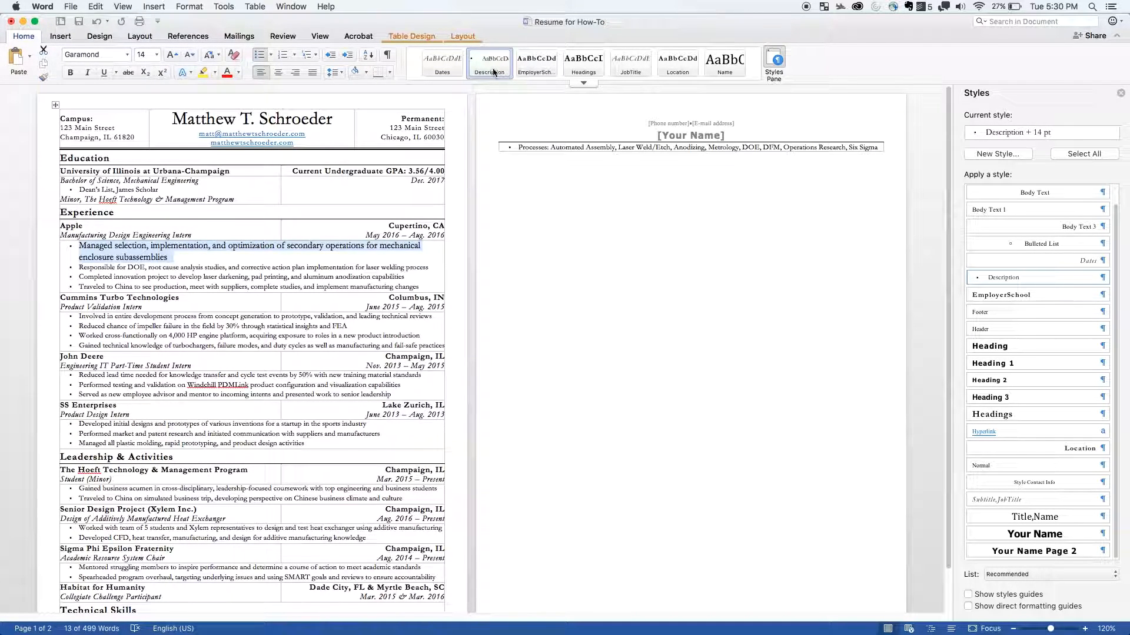
- Set 6 pt spacing after the first Apple bullet and update the Description style to match it
left_click(333, 72)
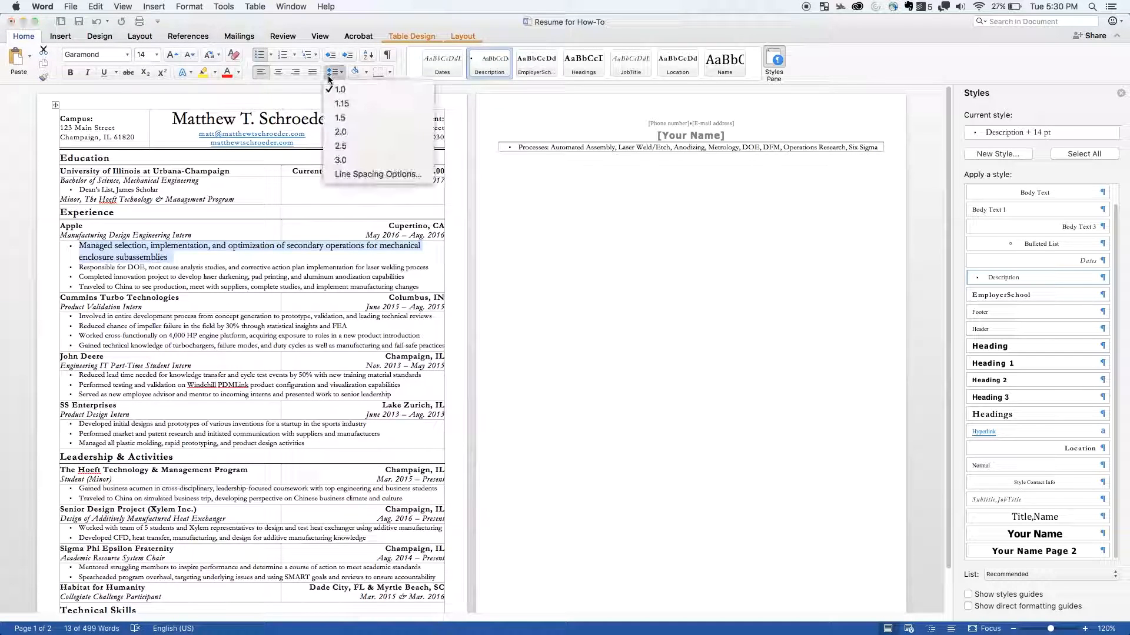
left_click(386, 174)
left_click(521, 288)
left_click(719, 438)
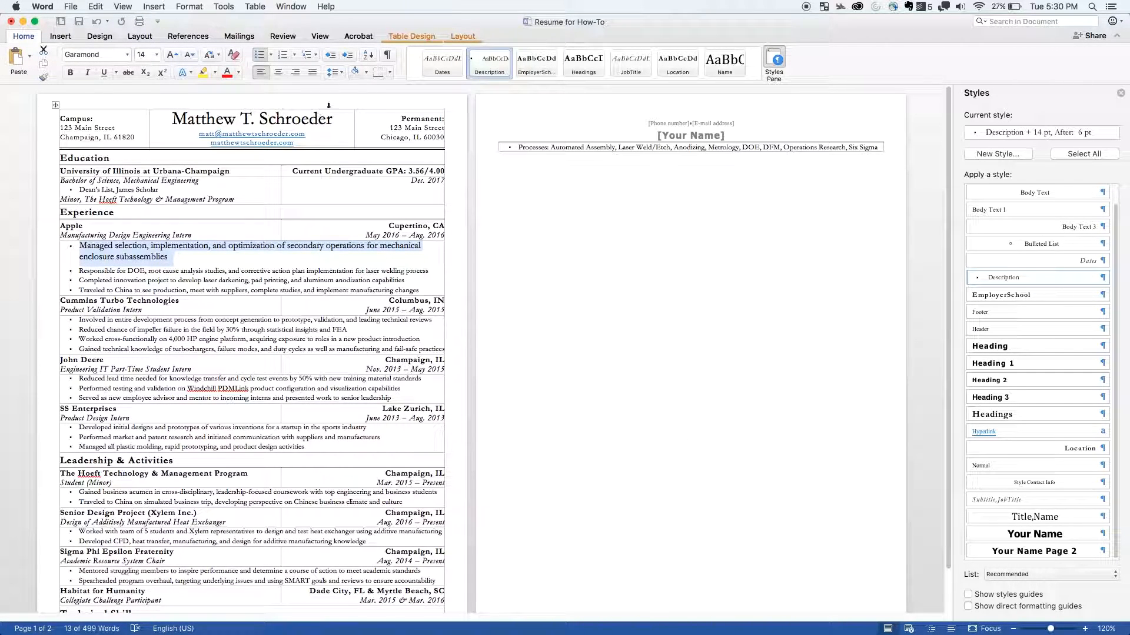
right_click(493, 61)
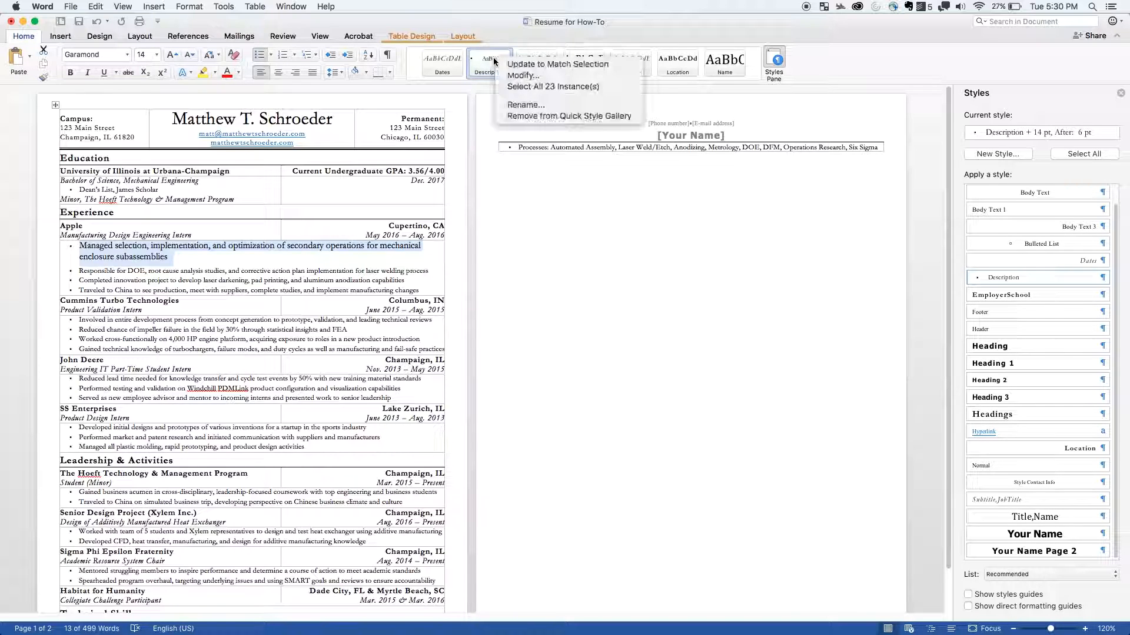
left_click(577, 66)
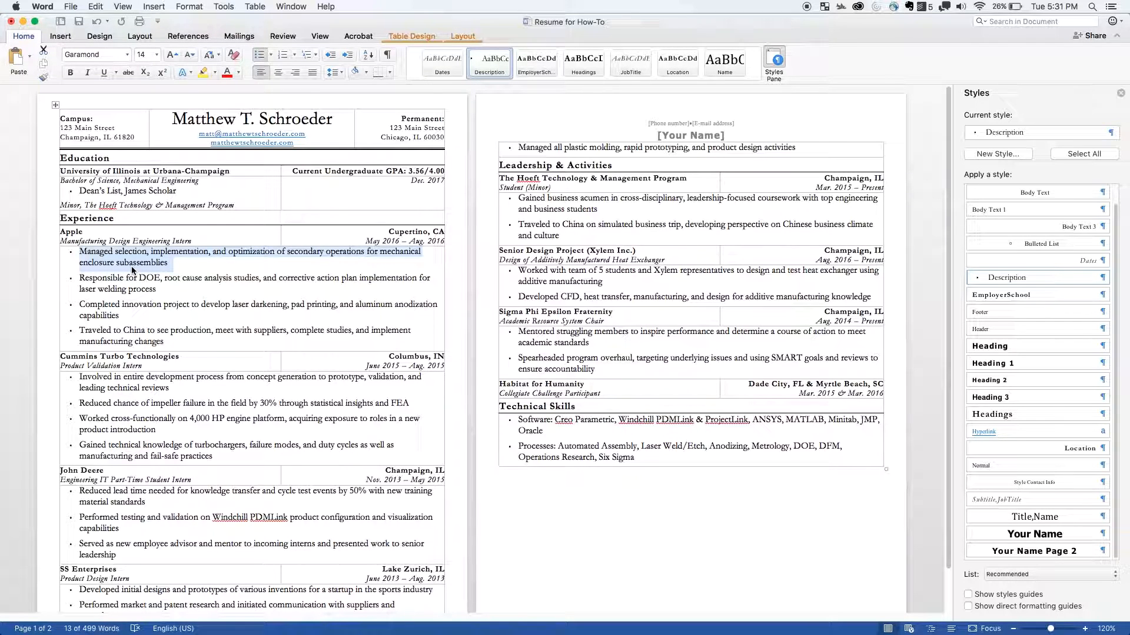
- Undo the Description style update and the first Apple bullet's spacing and font size changes
key("super+z")
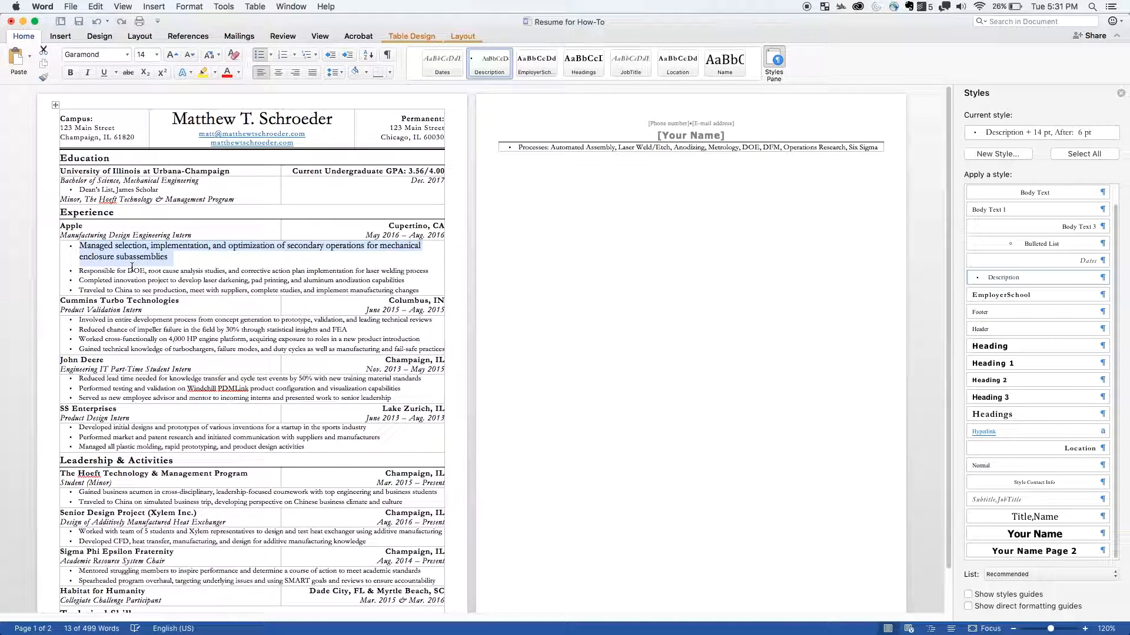
key("super+z")
key("super+z")
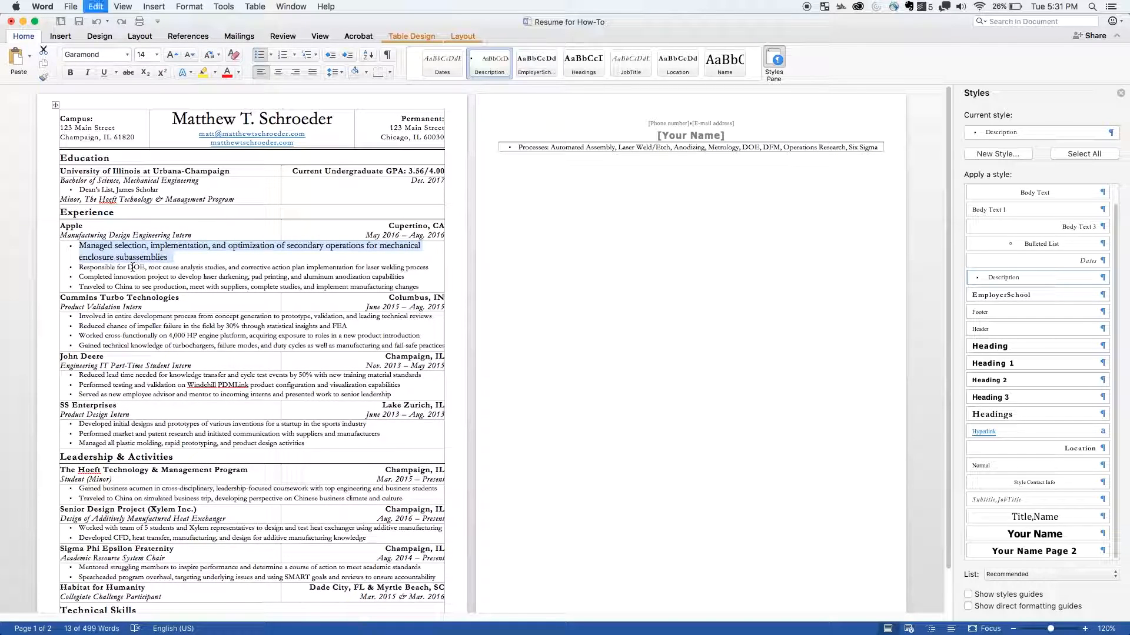
key("super+z")
key("super+z")
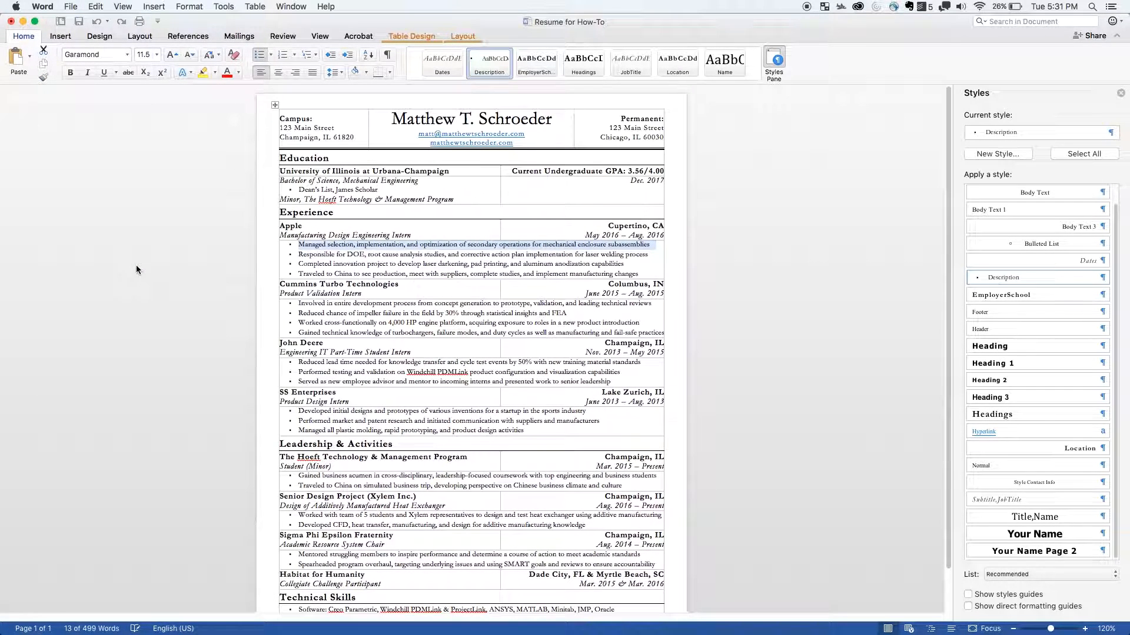
left_click(482, 265)
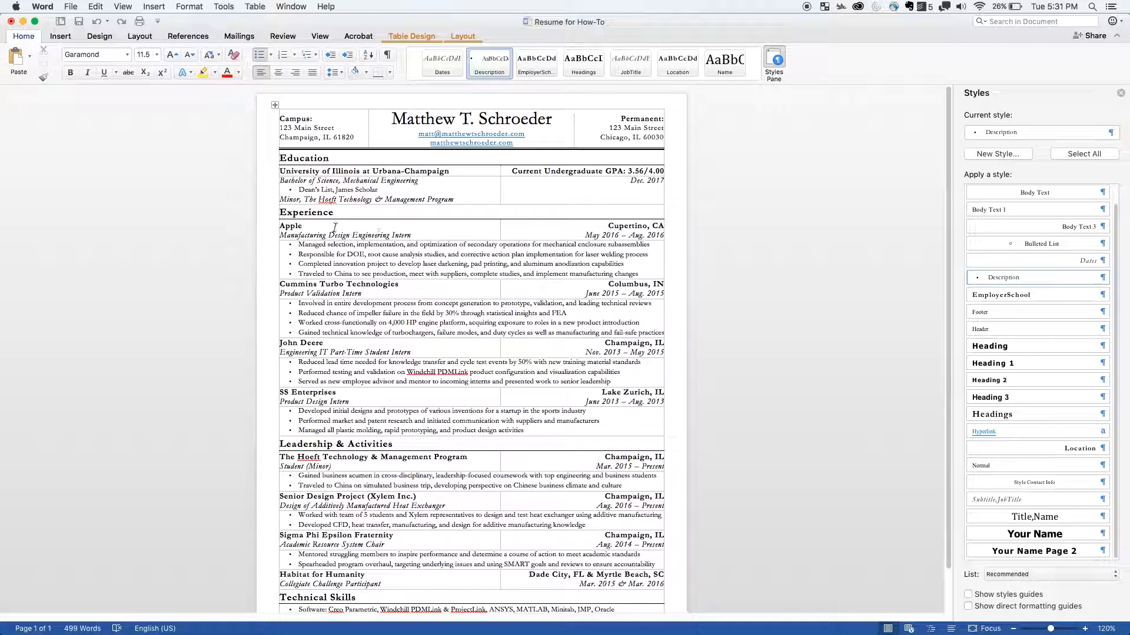
- Enlarge the Apple employer name to 13 pt and update the EmployerSchool style to match it
double_click(290, 226)
scroll(501, 397, "down", 2)
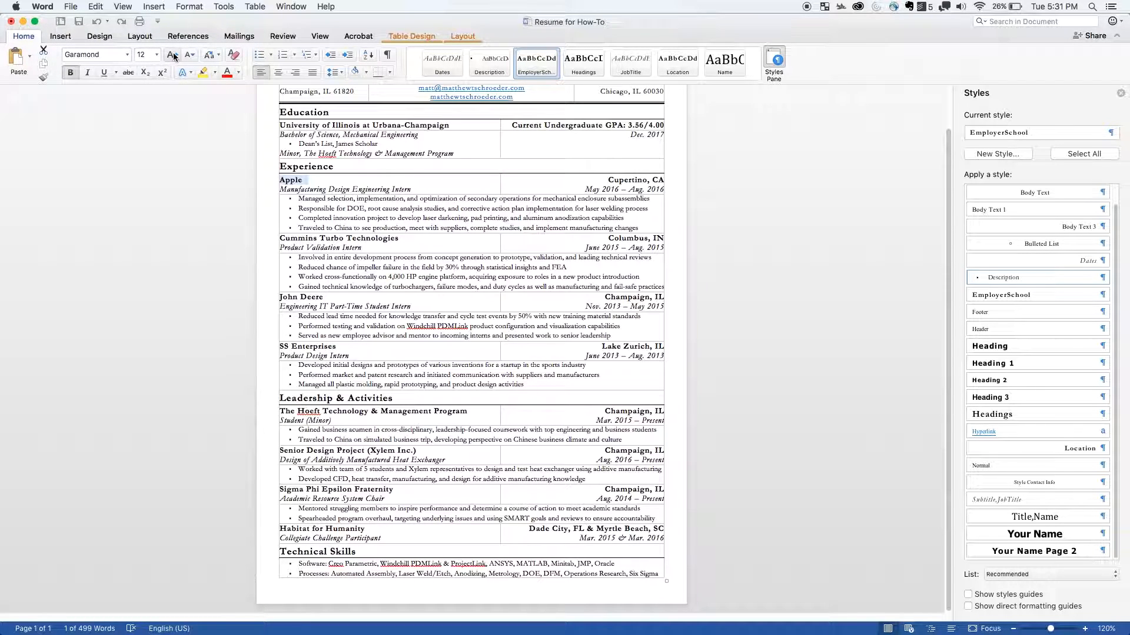
left_click(143, 59)
type("13")
key("Return")
right_click(554, 71)
left_click(557, 75)
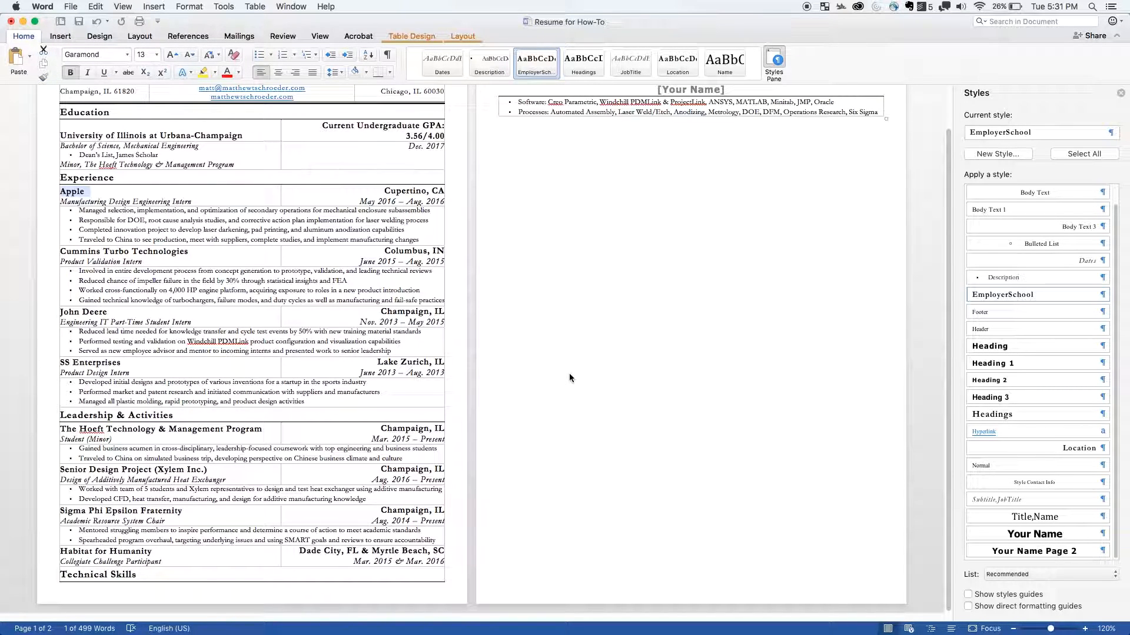
scroll(570, 373, "up", 3)
left_click(145, 267)
left_click(144, 268)
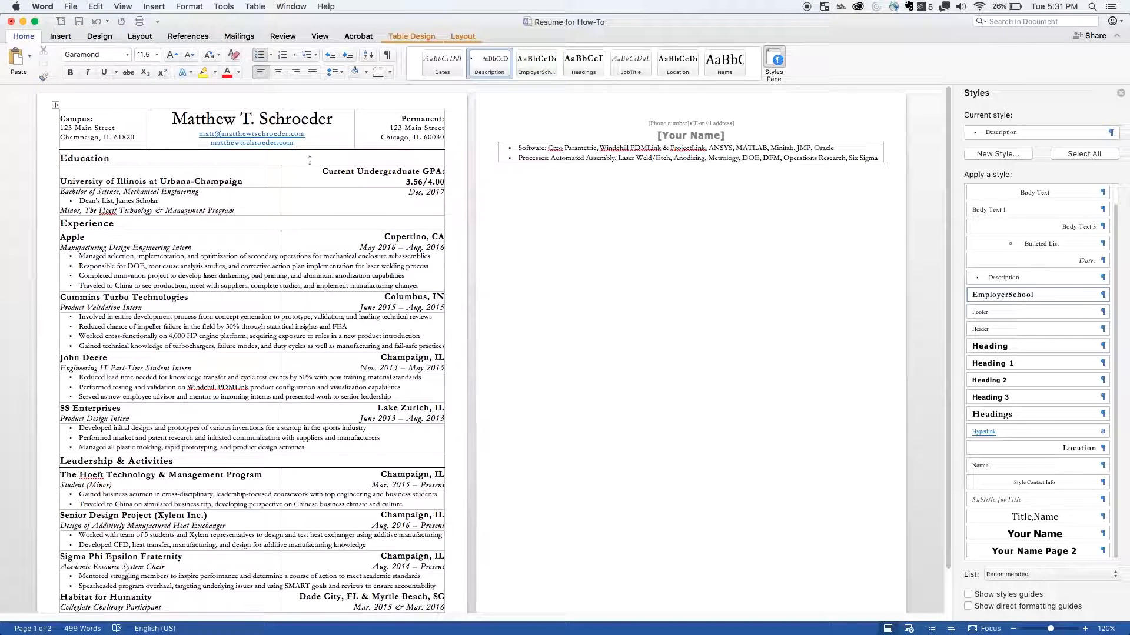
- Reduce the Apple employer name to 12 pt and update the EmployerSchool style to match it
double_click(74, 236)
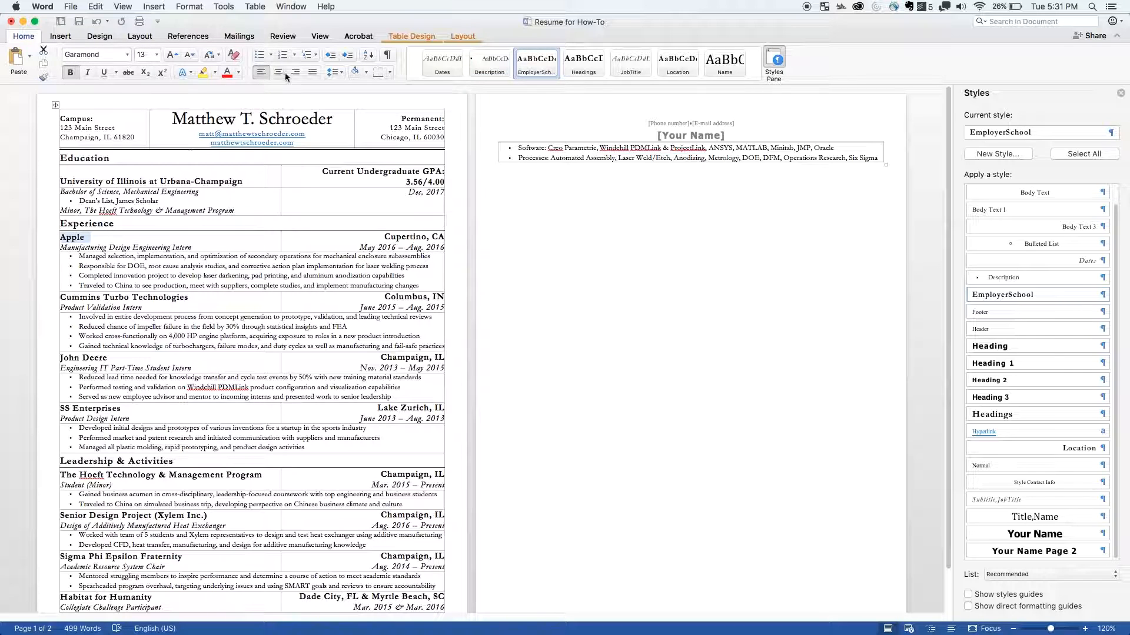
left_click(188, 59)
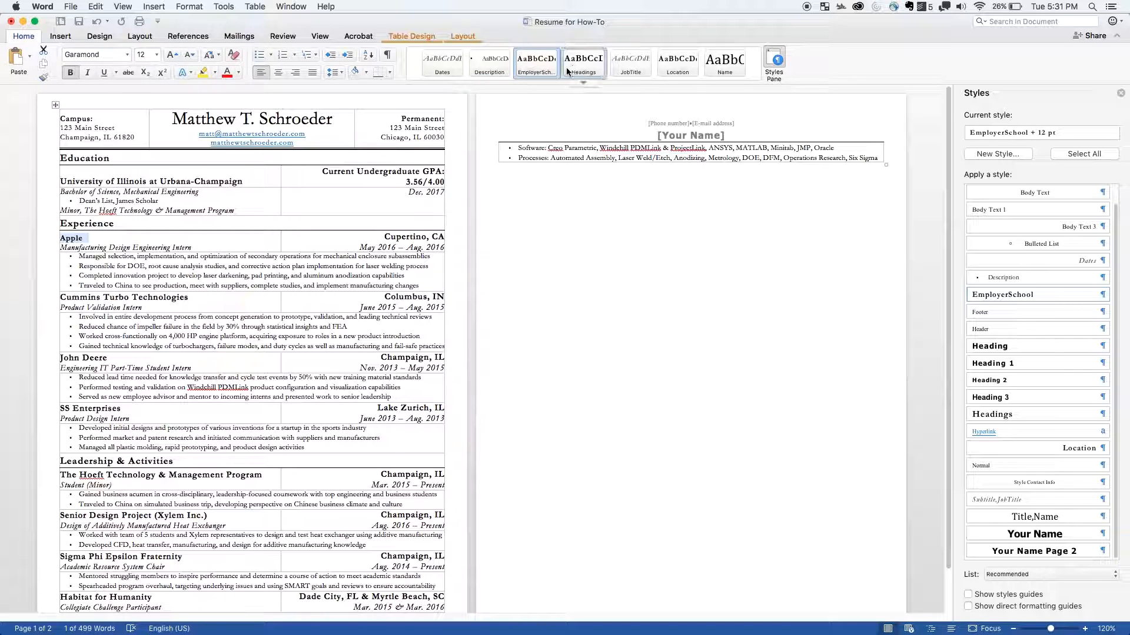
right_click(546, 66)
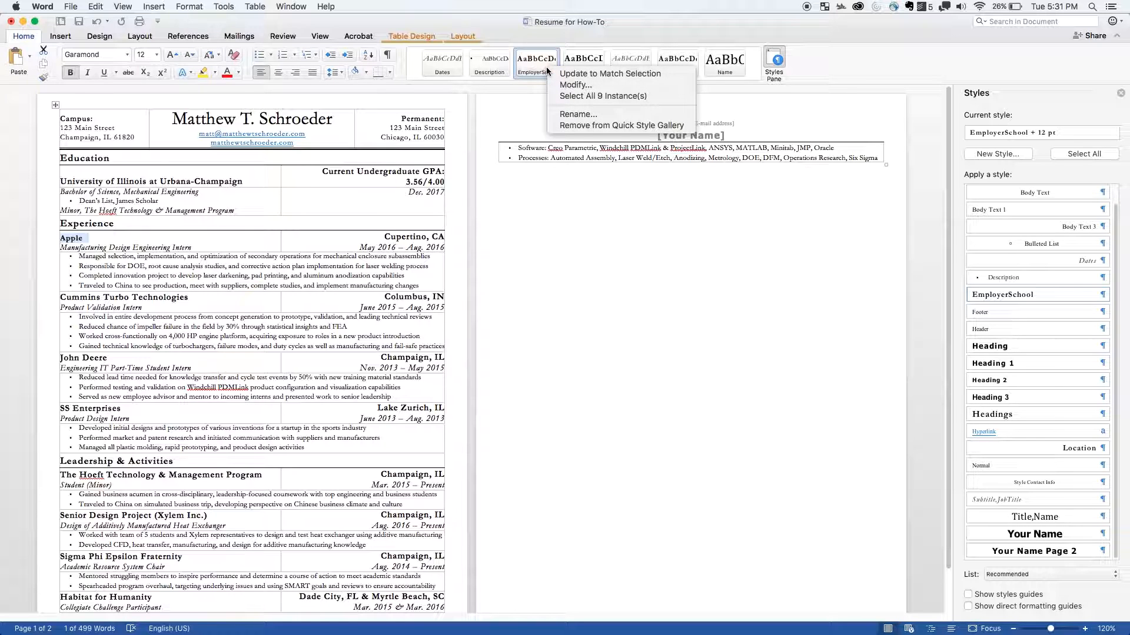
left_click(589, 74)
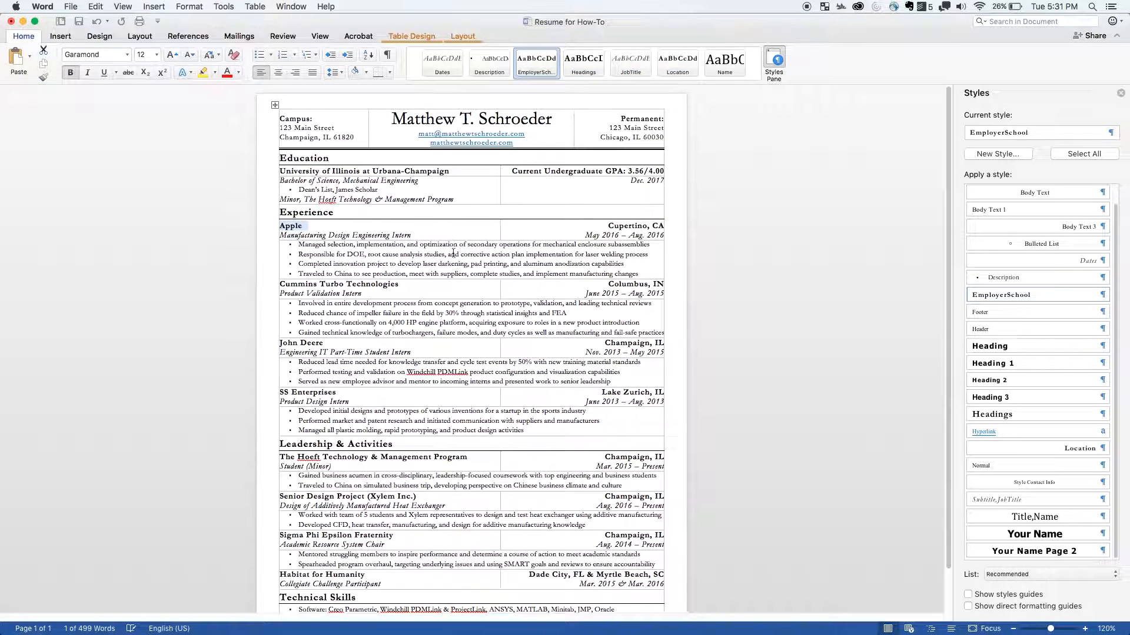
- Check which styles are applied to an Apple bullet, the name line and the Education heading
left_click(428, 257)
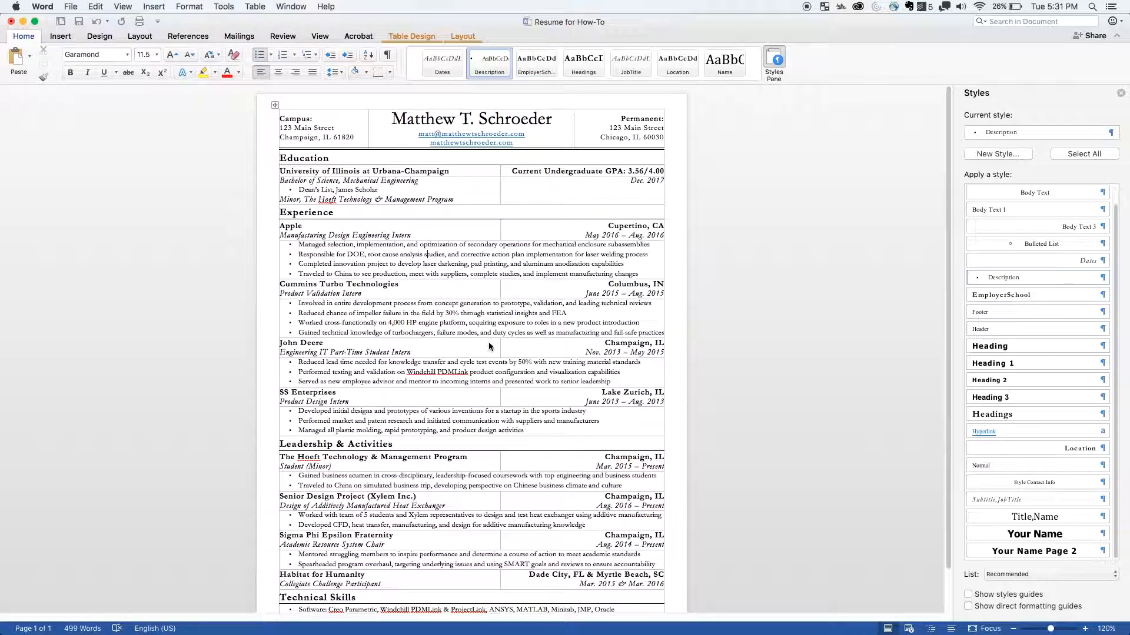
scroll(489, 343, "down", 2)
scroll(489, 343, "up", 2)
left_click(428, 120)
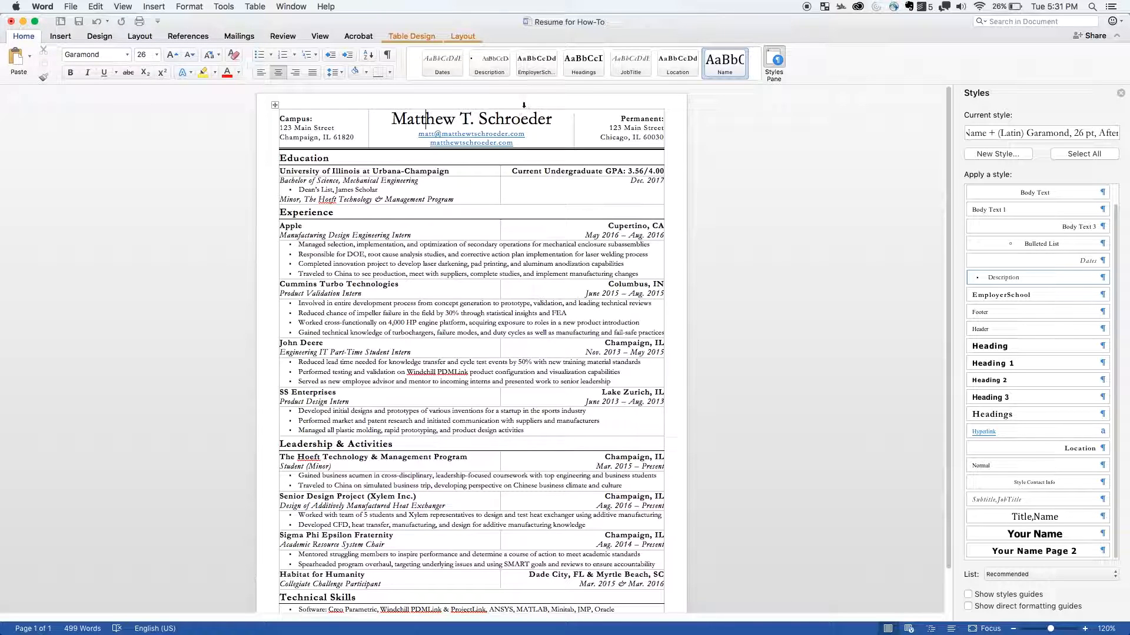
left_click(313, 158)
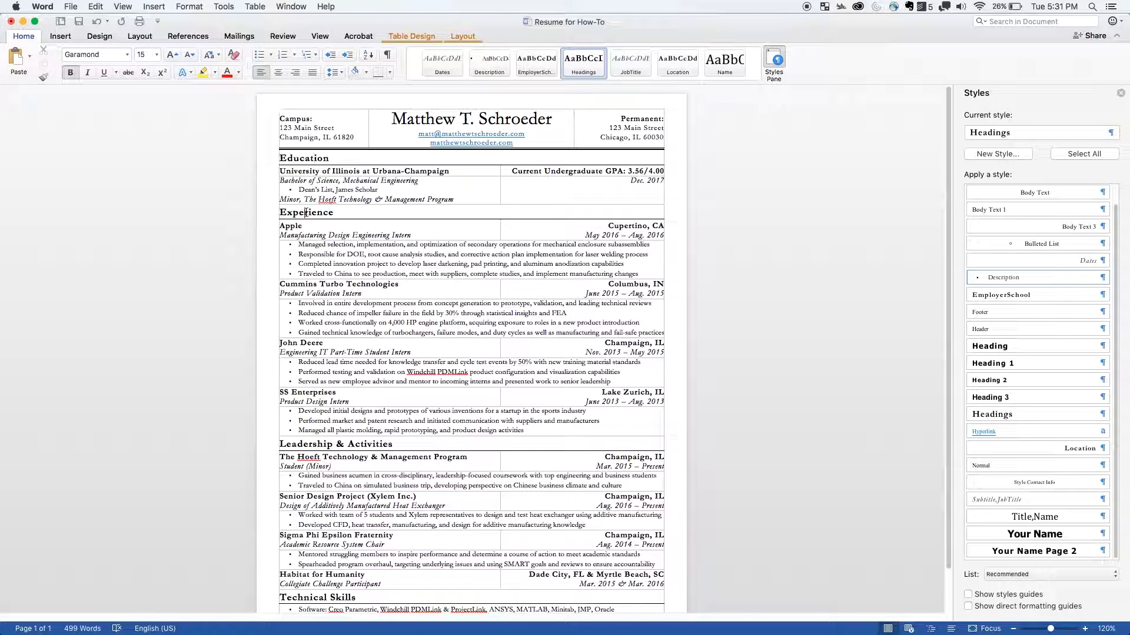
scroll(398, 289, "down", 2)
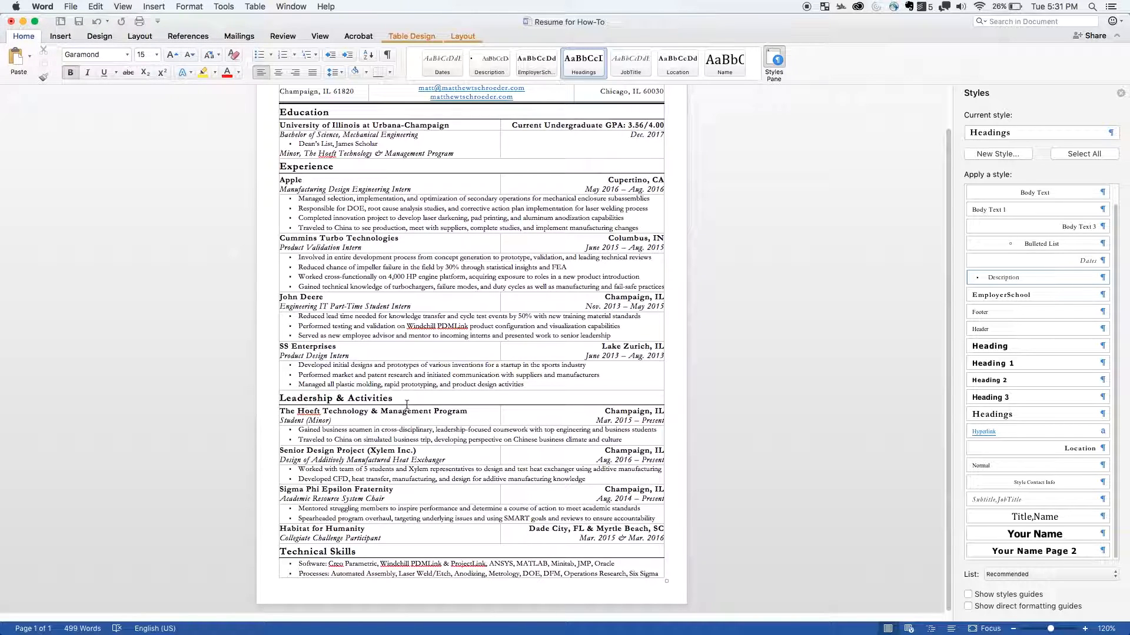
- Set 2 pt spacing after the last SS Enterprises bullet and update the Description style to match it
left_click(356, 385)
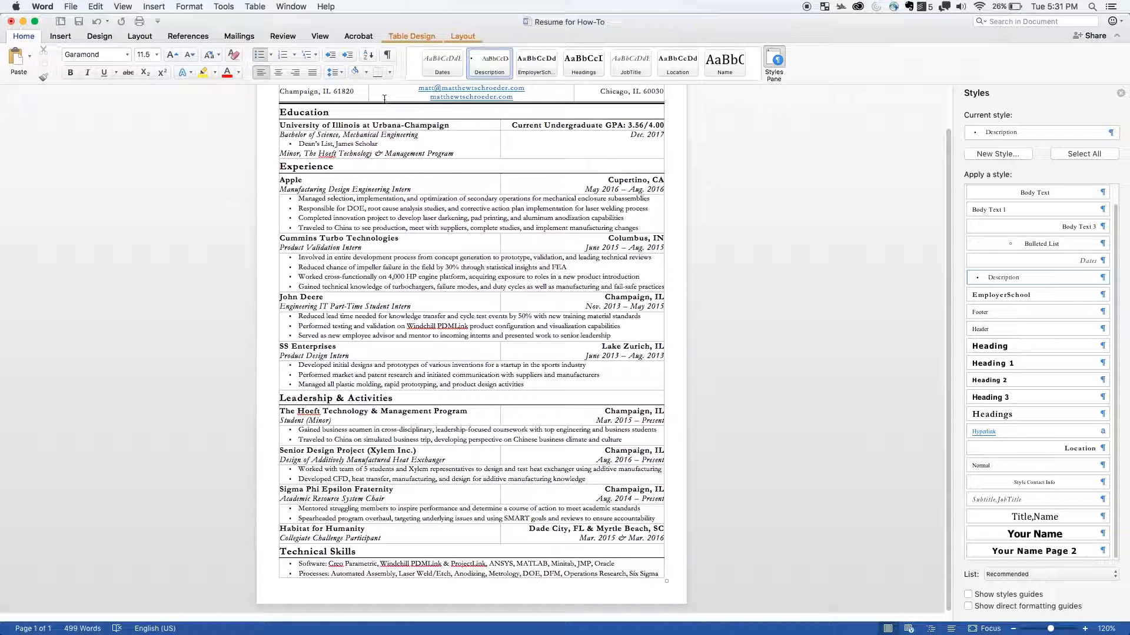
left_click(340, 73)
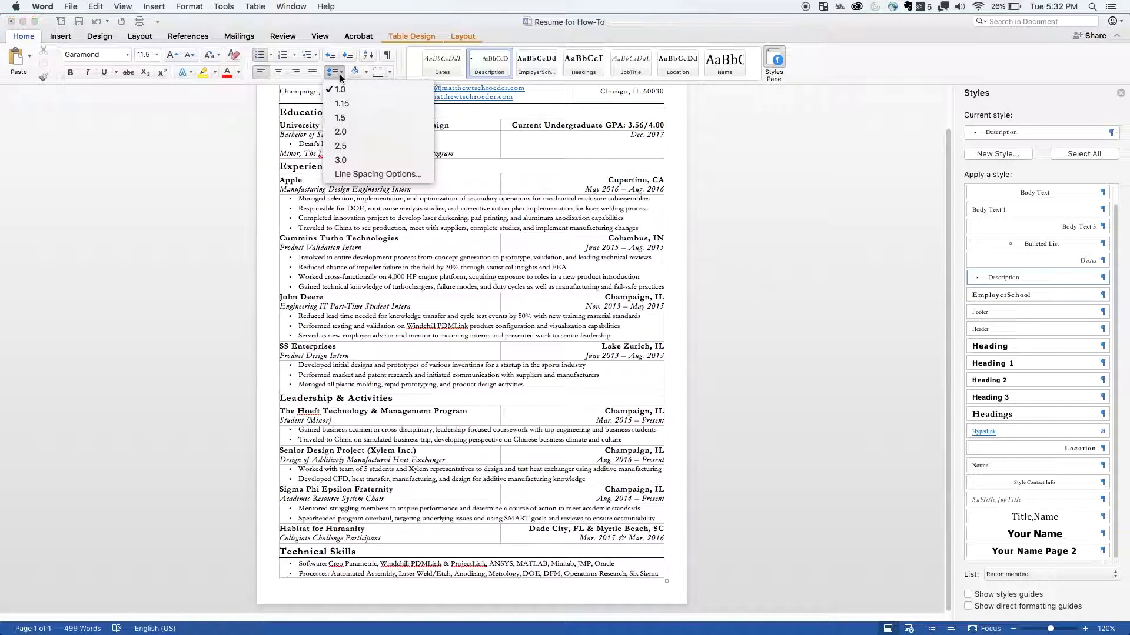
left_click(370, 174)
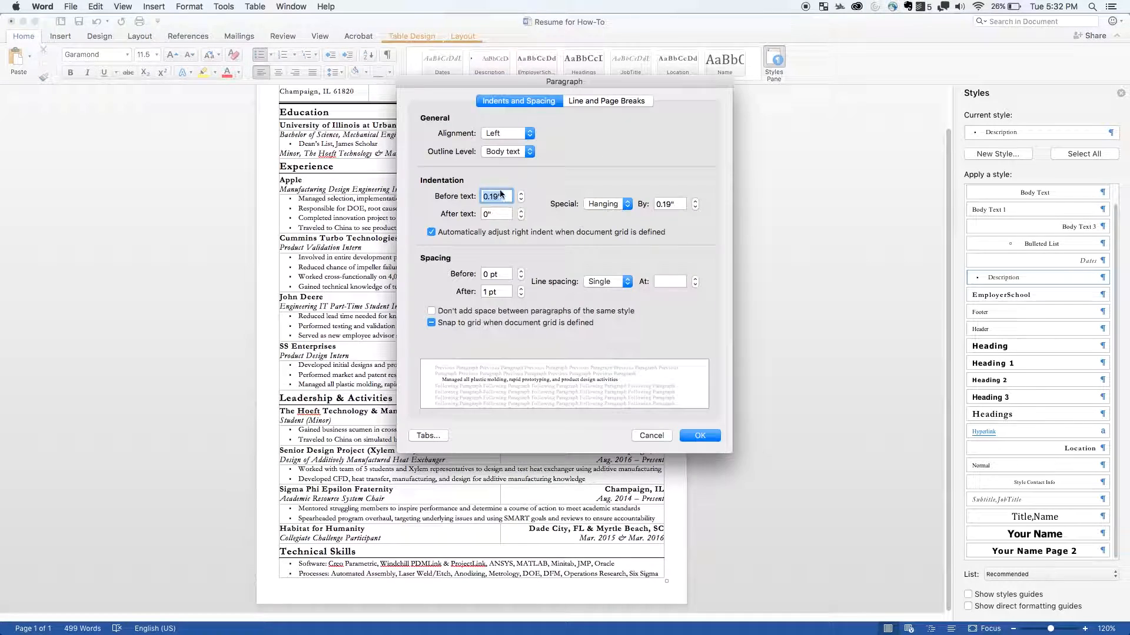
left_click(489, 291)
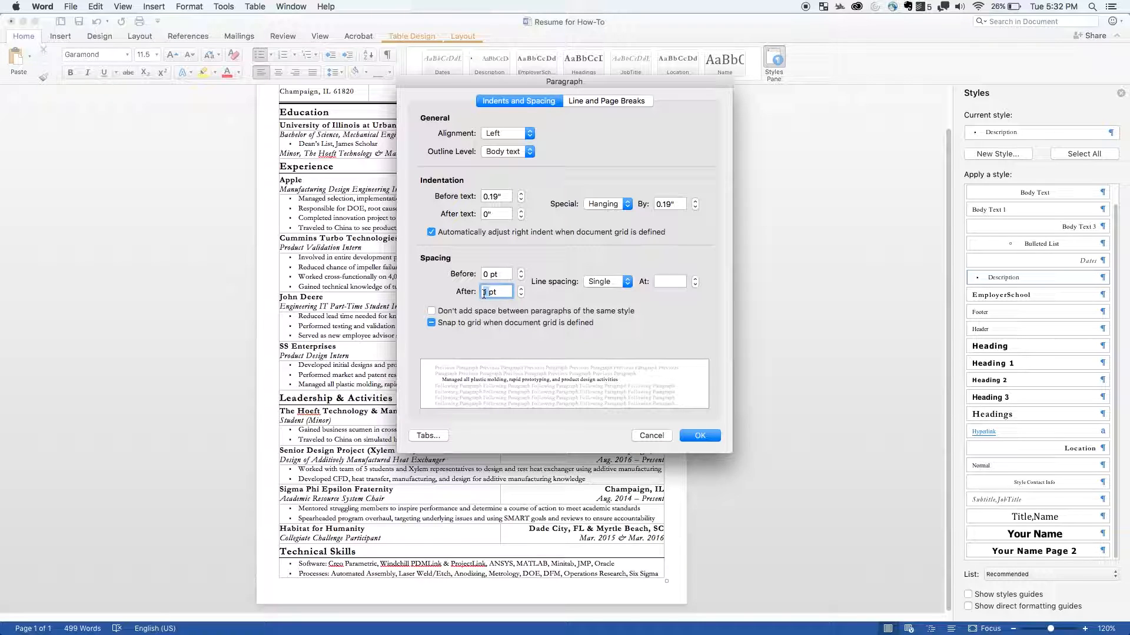
type("2")
key("Return")
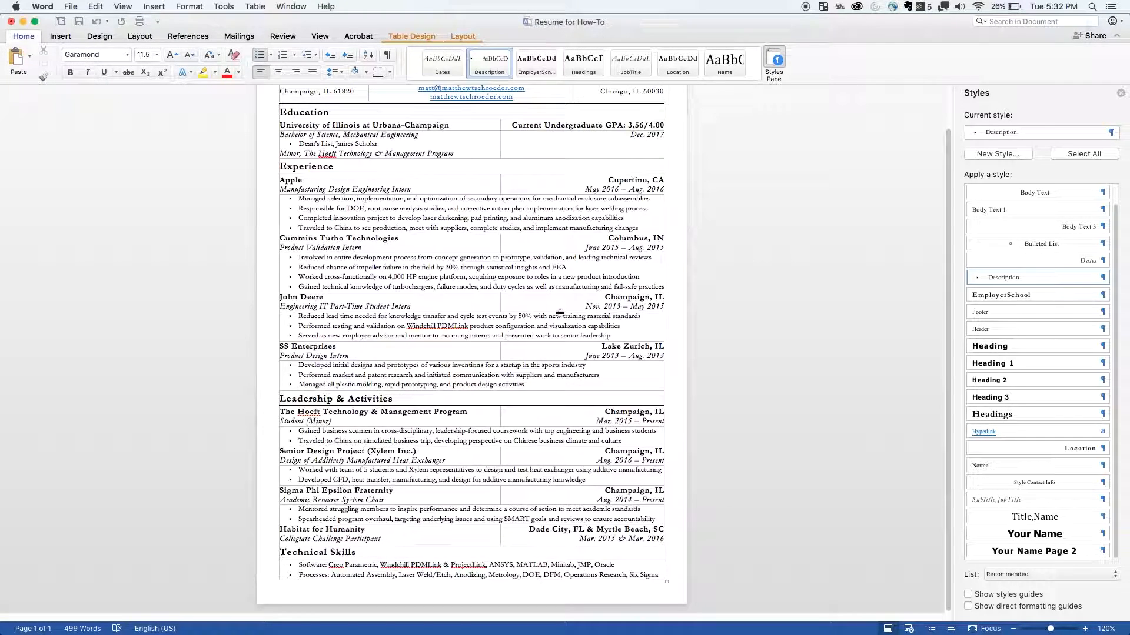
right_click(507, 69)
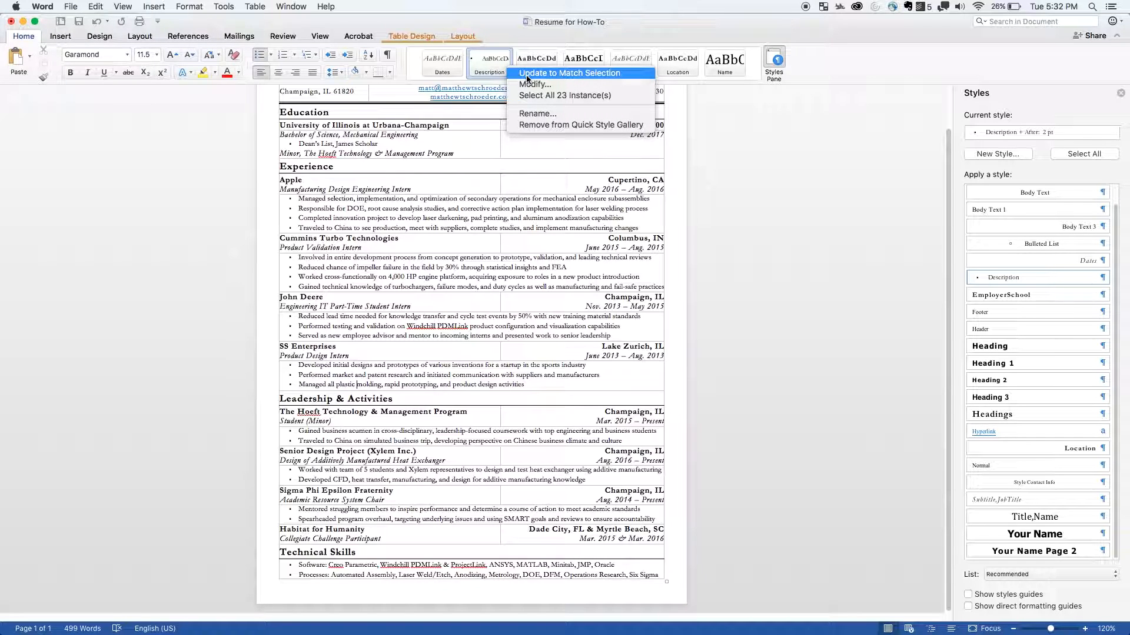
left_click(526, 73)
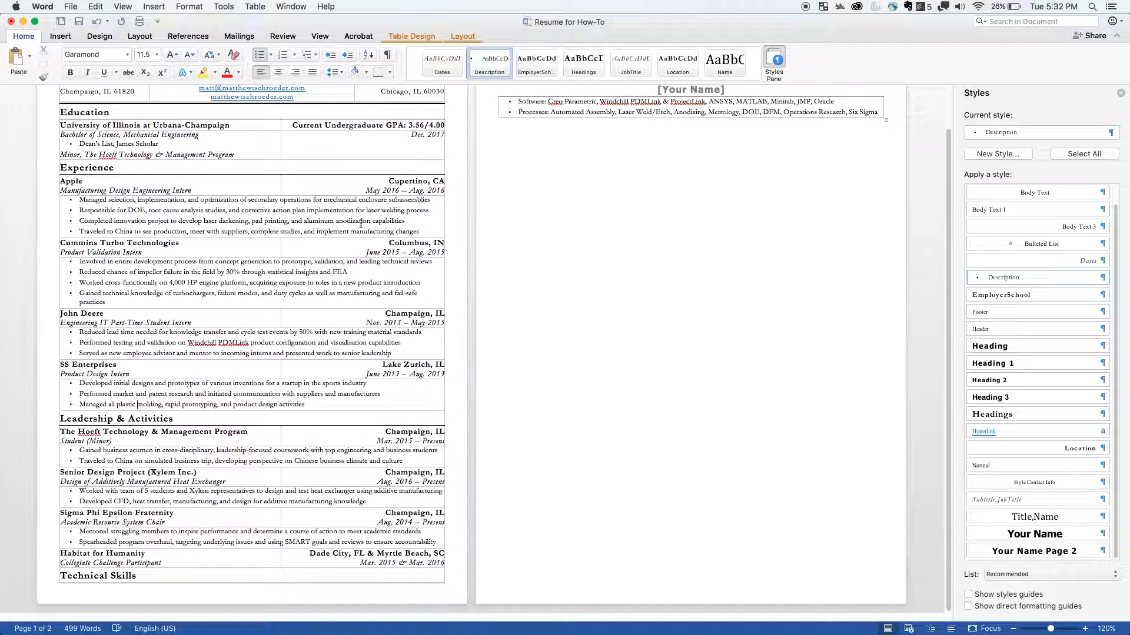
- Undo the Description spacing changes and redo the 12 pt EmployerSchool style update that was undone with them
key("super+z")
key("super+z")
key("super+z")
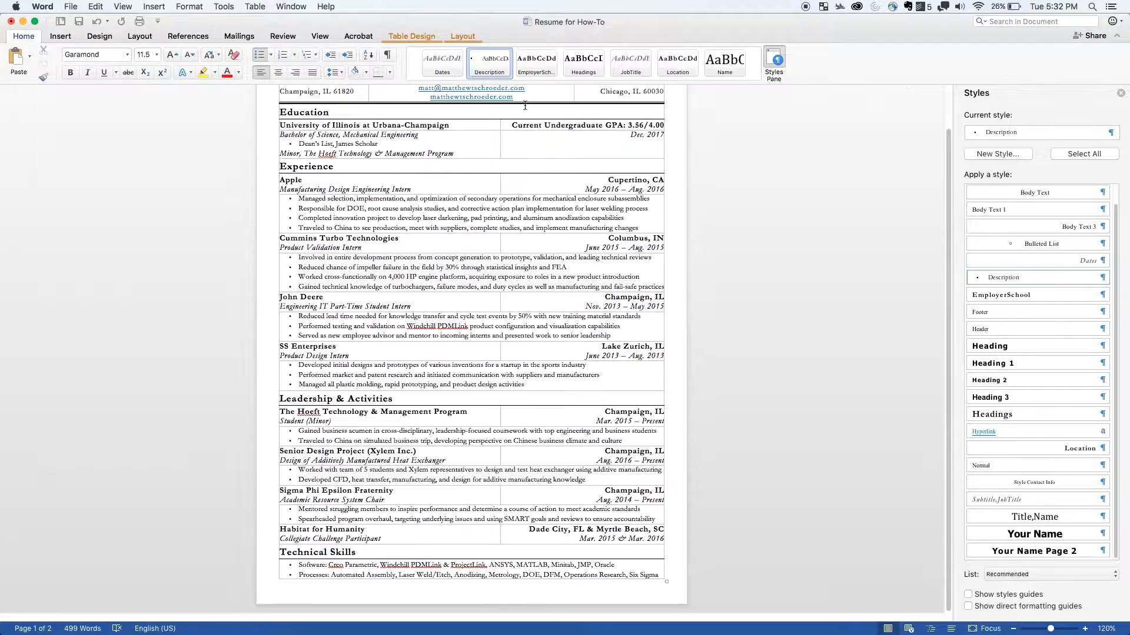
key("super+z")
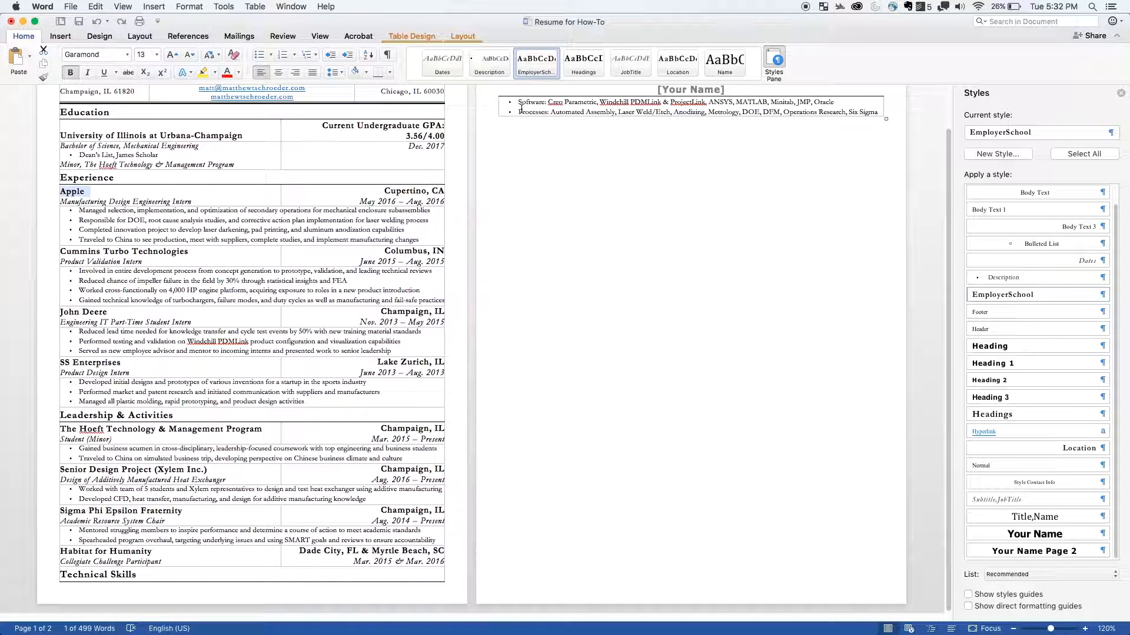
left_click(121, 21)
left_click(121, 21)
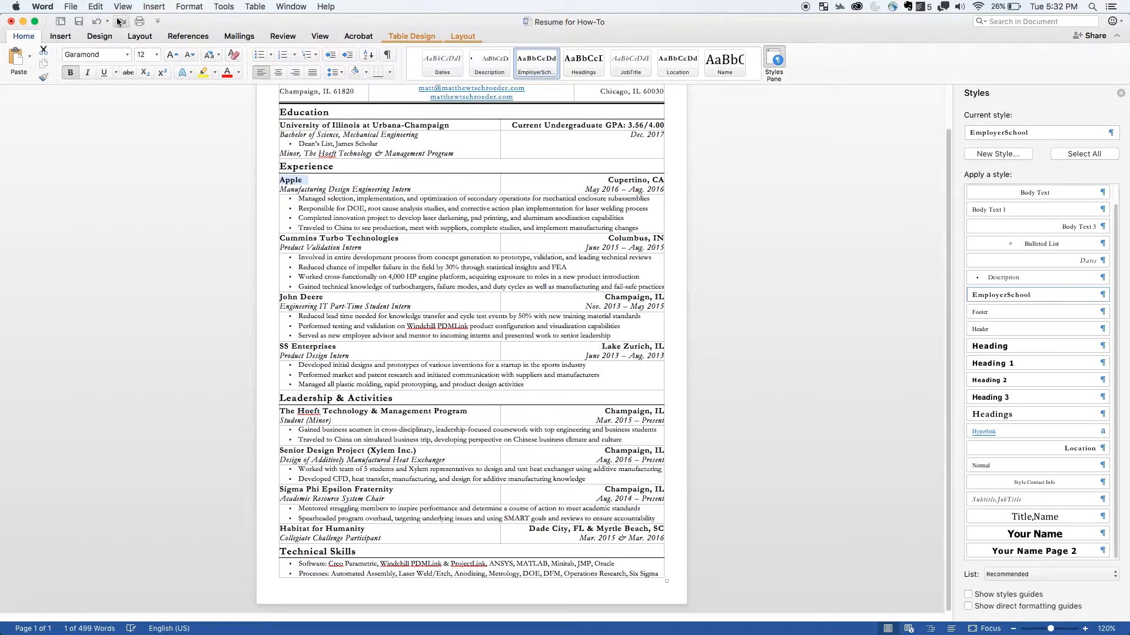
left_click(399, 200)
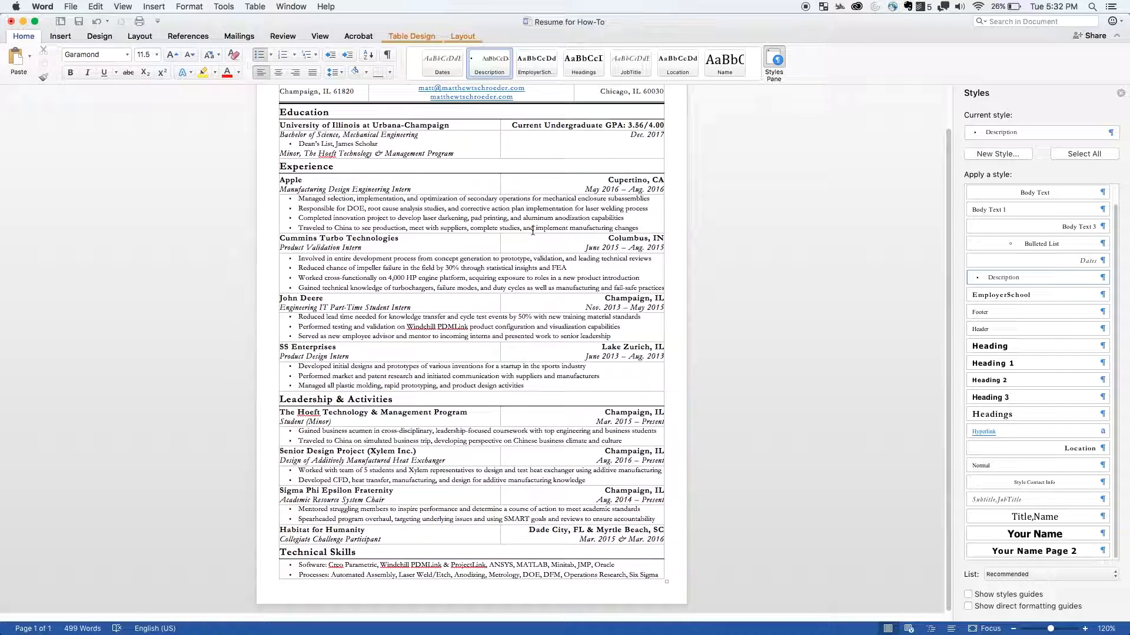
left_click(342, 217)
left_click(348, 210)
left_click_drag(282, 179, 538, 197)
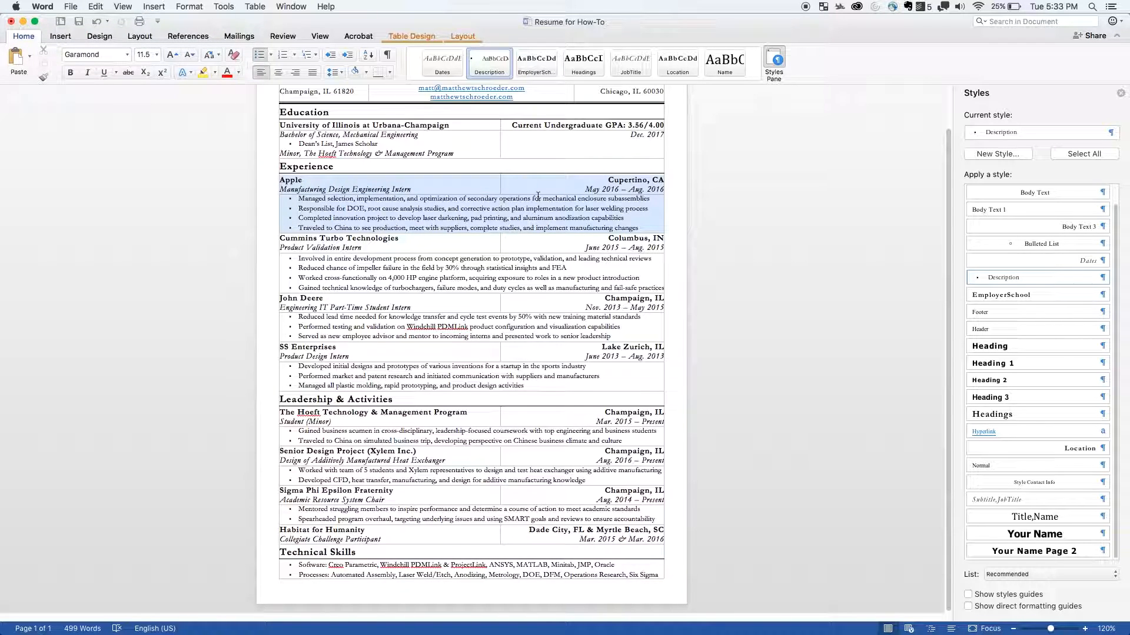
left_click(430, 227)
left_click_drag(322, 242, 596, 259)
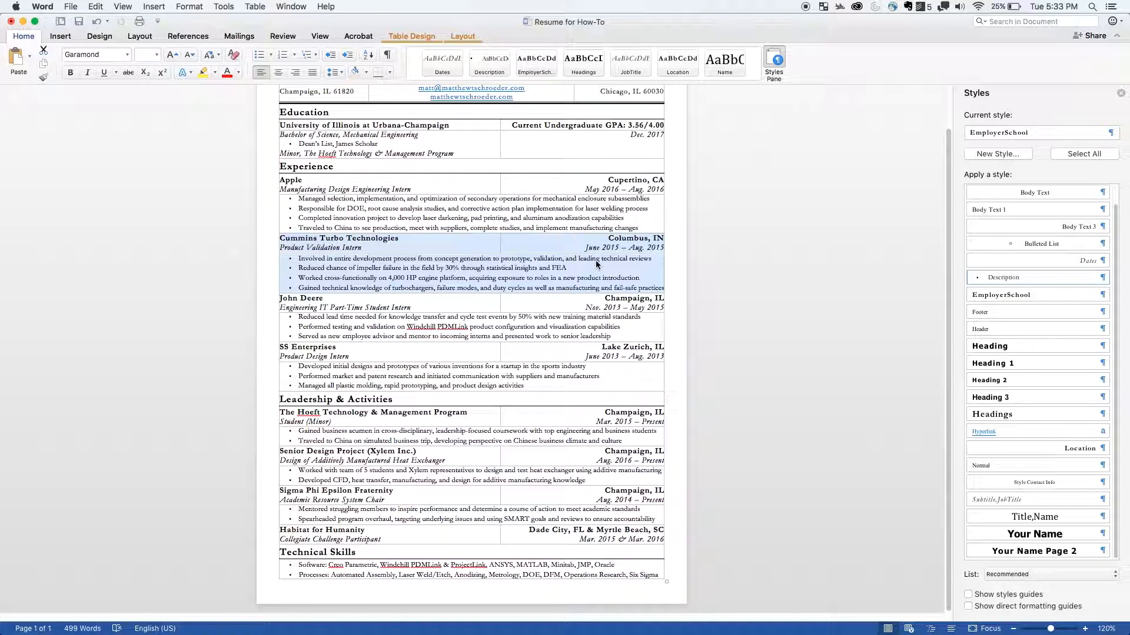
left_click(451, 218)
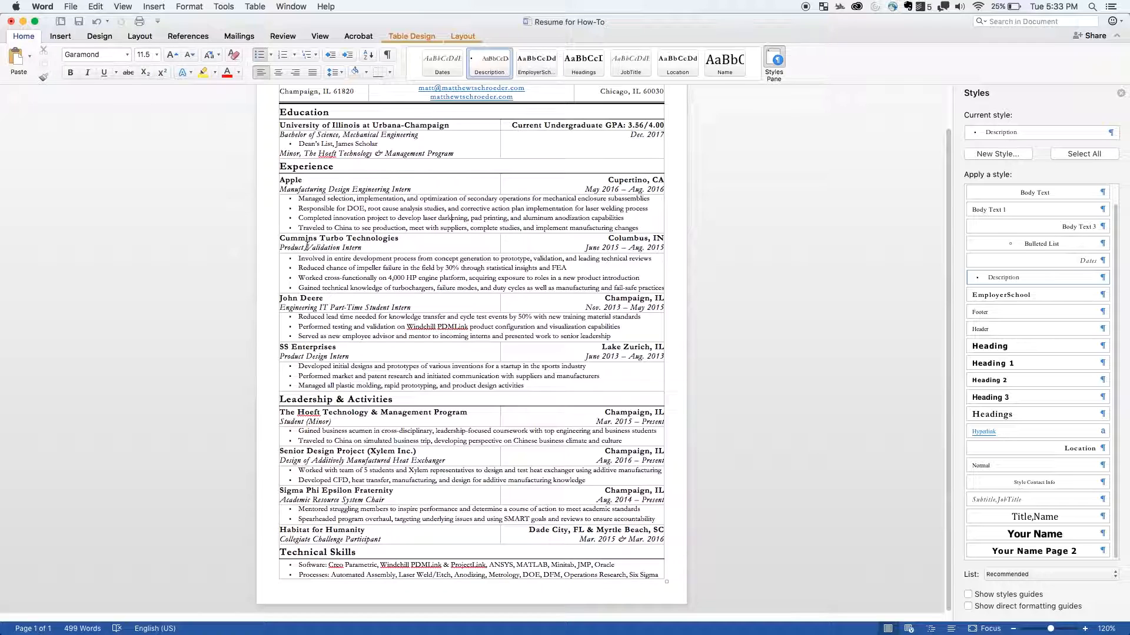
- Copy the table rows of the Cummins Turbo Technologies entry and paste them as new rows below that entry
left_click_drag(293, 241, 590, 266)
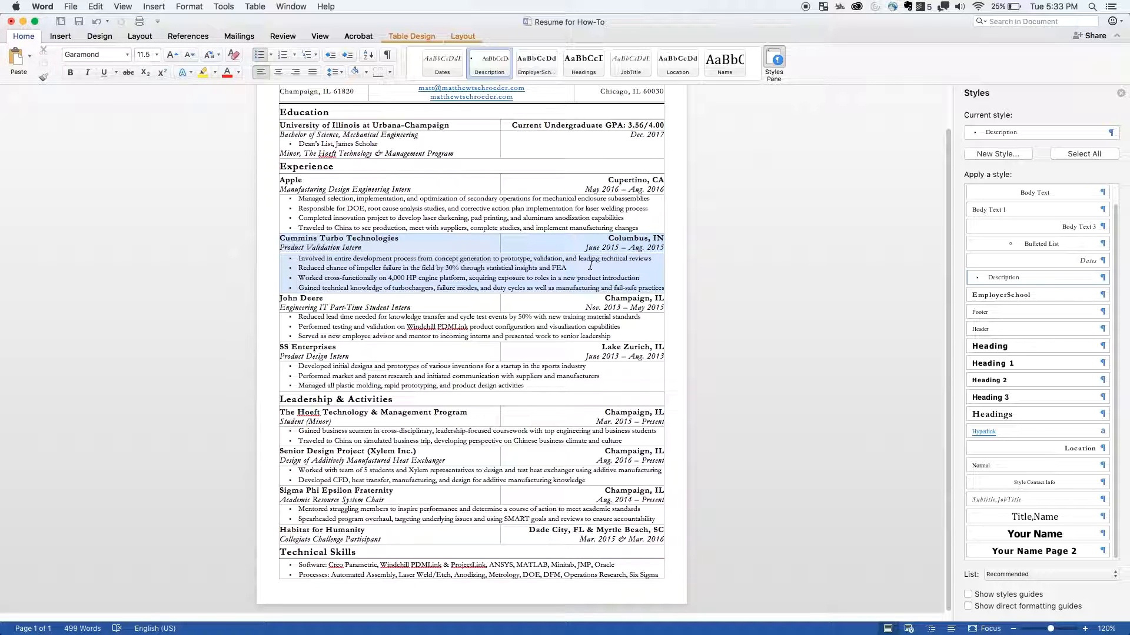
left_click_drag(591, 266, 591, 268)
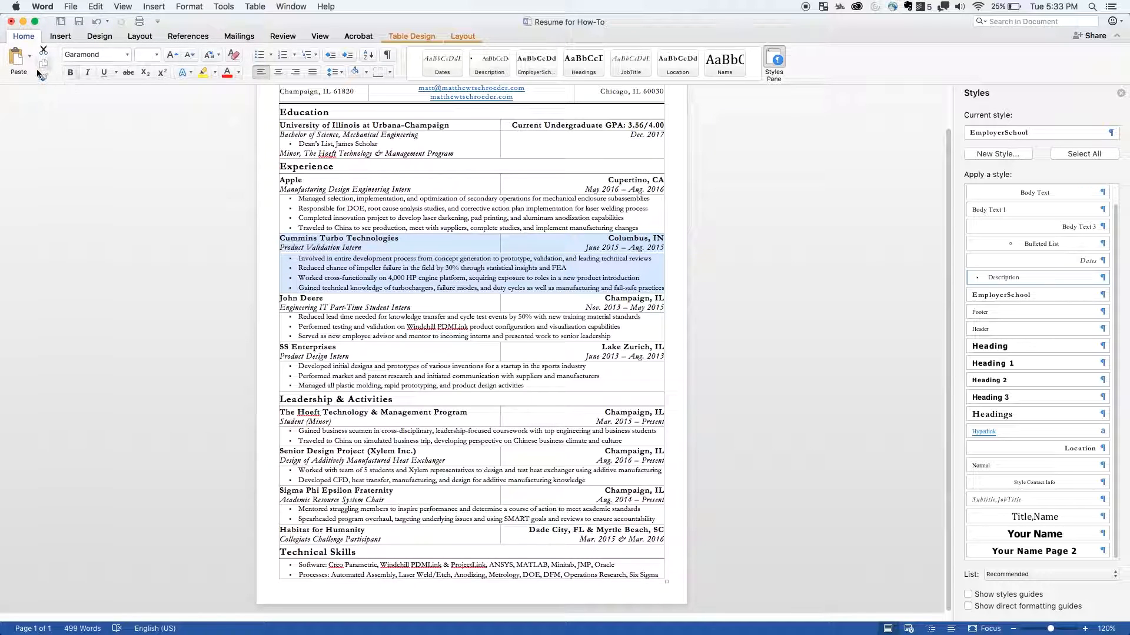
key("super+c")
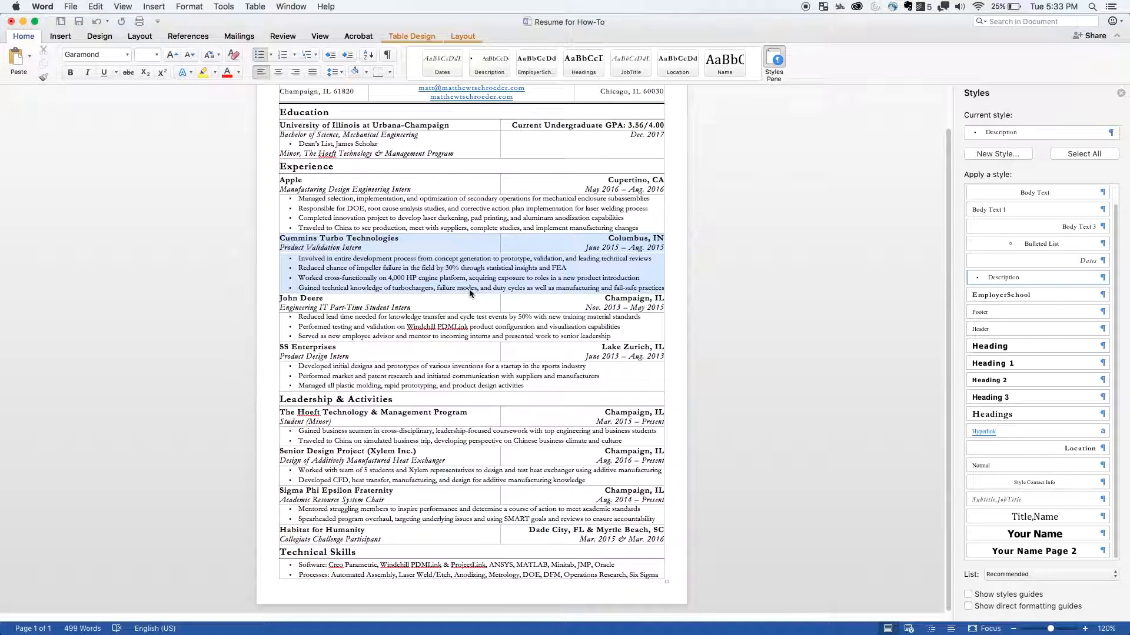
left_click(494, 288)
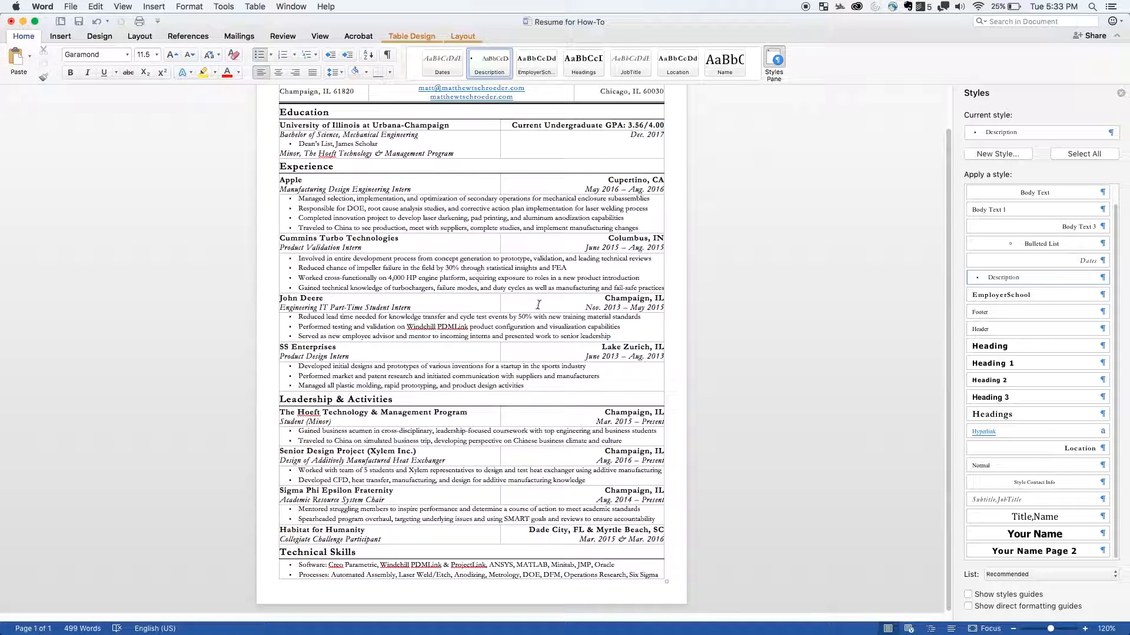
left_click(30, 57)
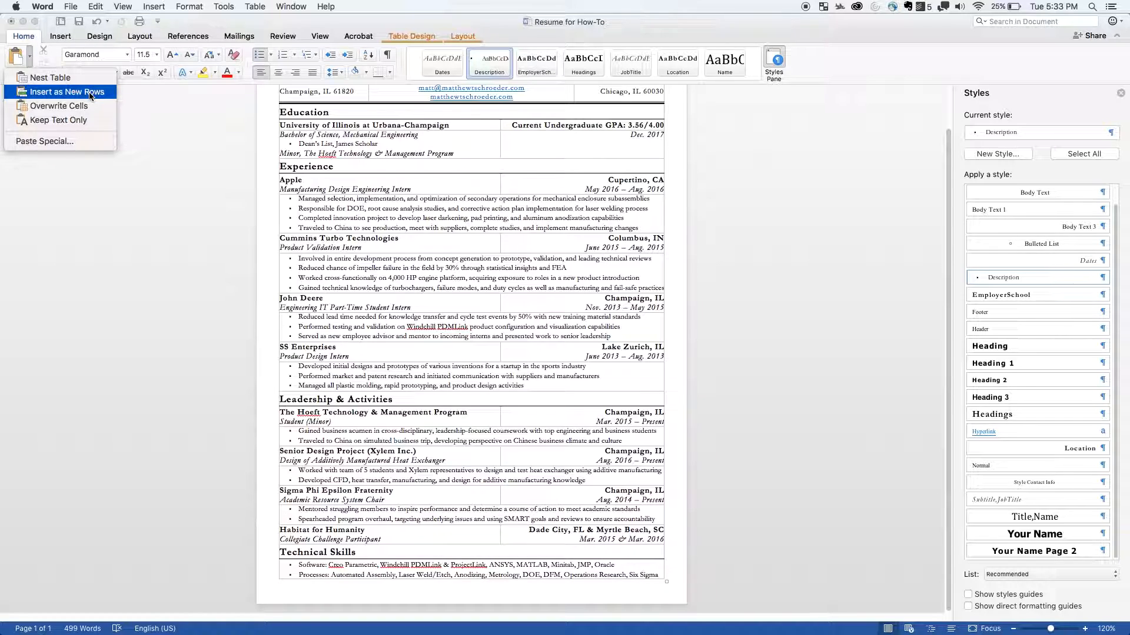
left_click(67, 92)
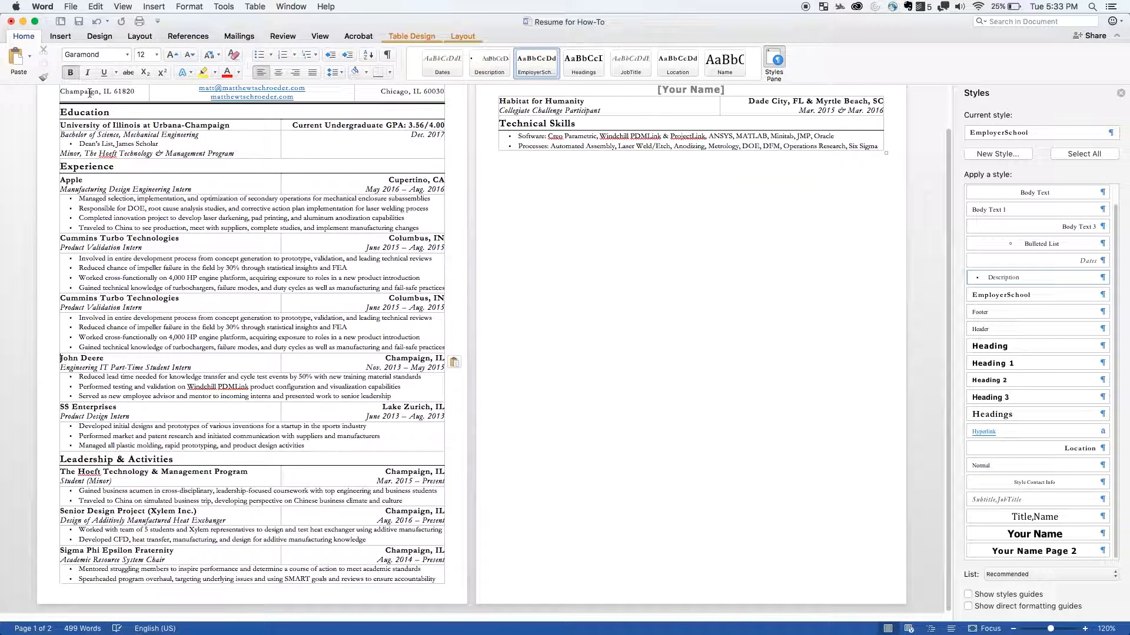
- Select the pasted Cummins Turbo Technologies rows, and the employer name lines of the copy and the original entry
left_click(190, 309)
left_click_drag(433, 347, 271, 303)
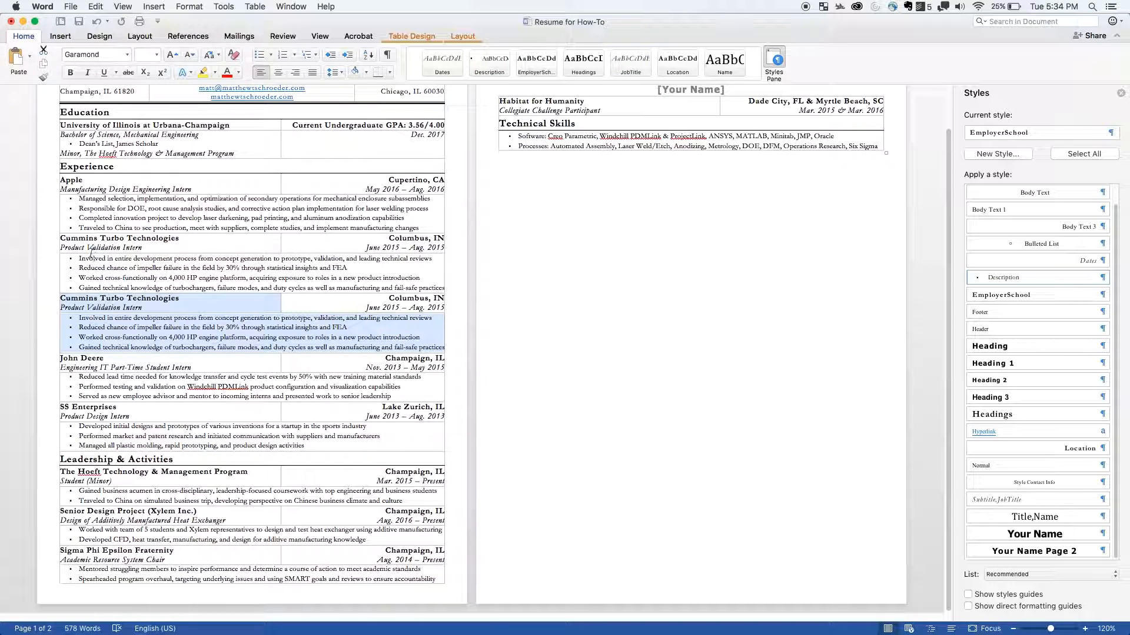
left_click(150, 300)
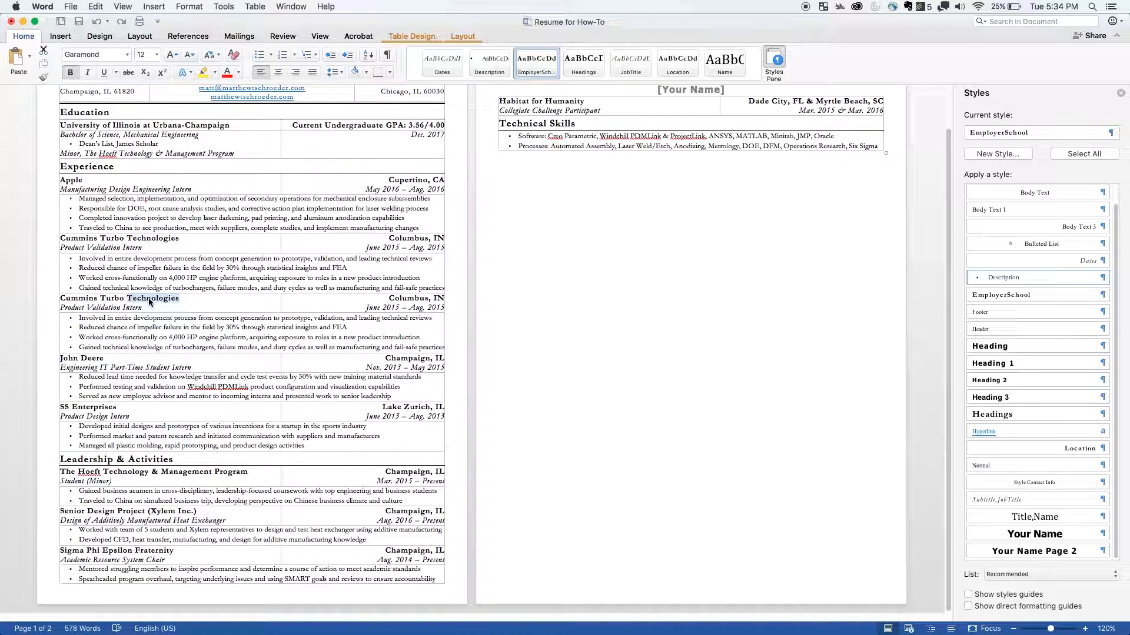
triple_click(149, 300)
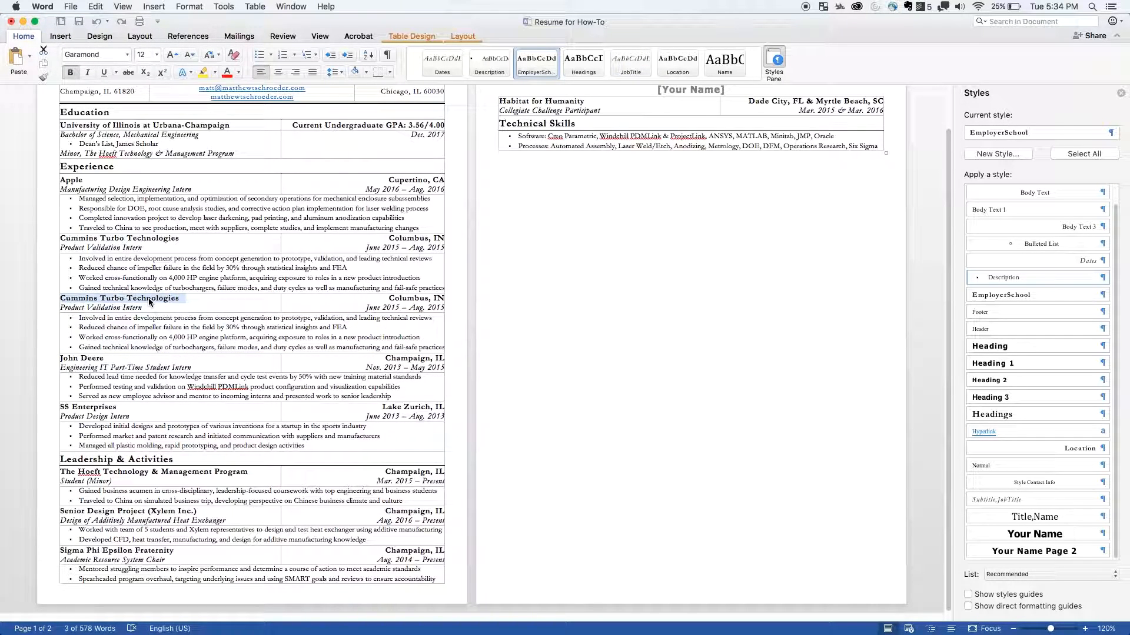
triple_click(155, 244)
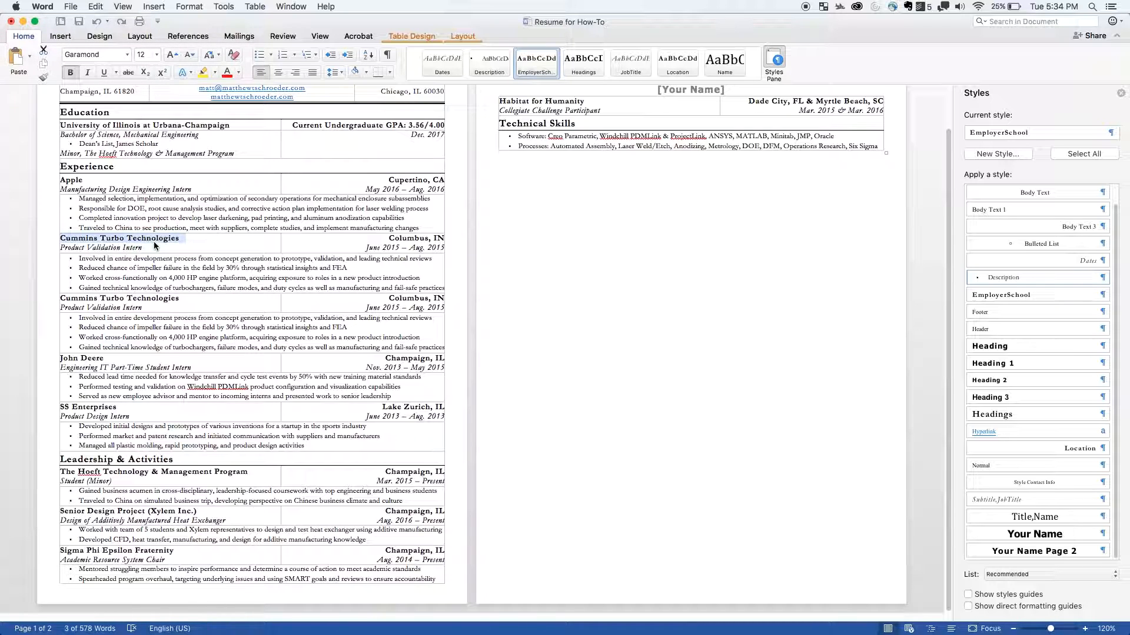
- Rename the employer of the upper Cummins Turbo Technologies entry to Baxter and delete its second and third bullets
type("Baxter")
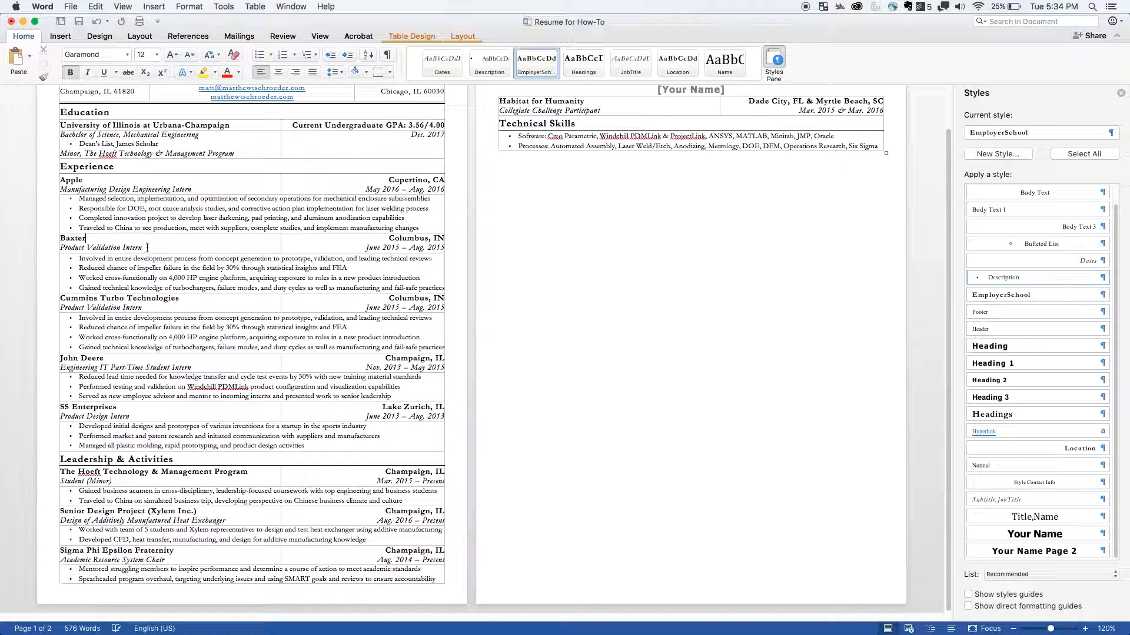
left_click_drag(421, 278, 88, 266)
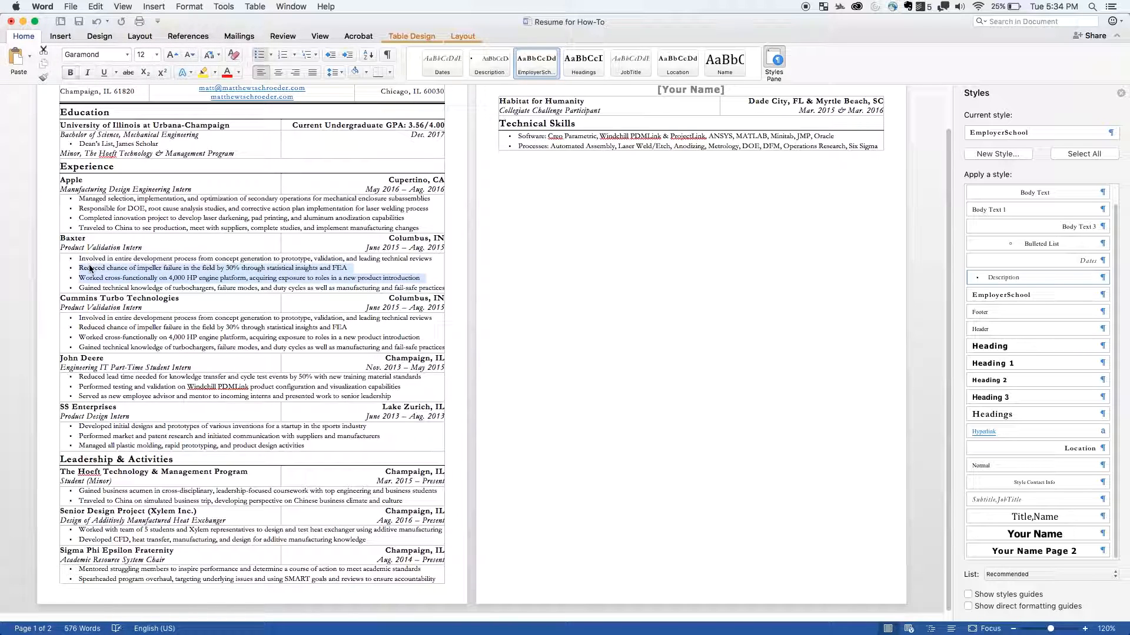
key("BackSpace")
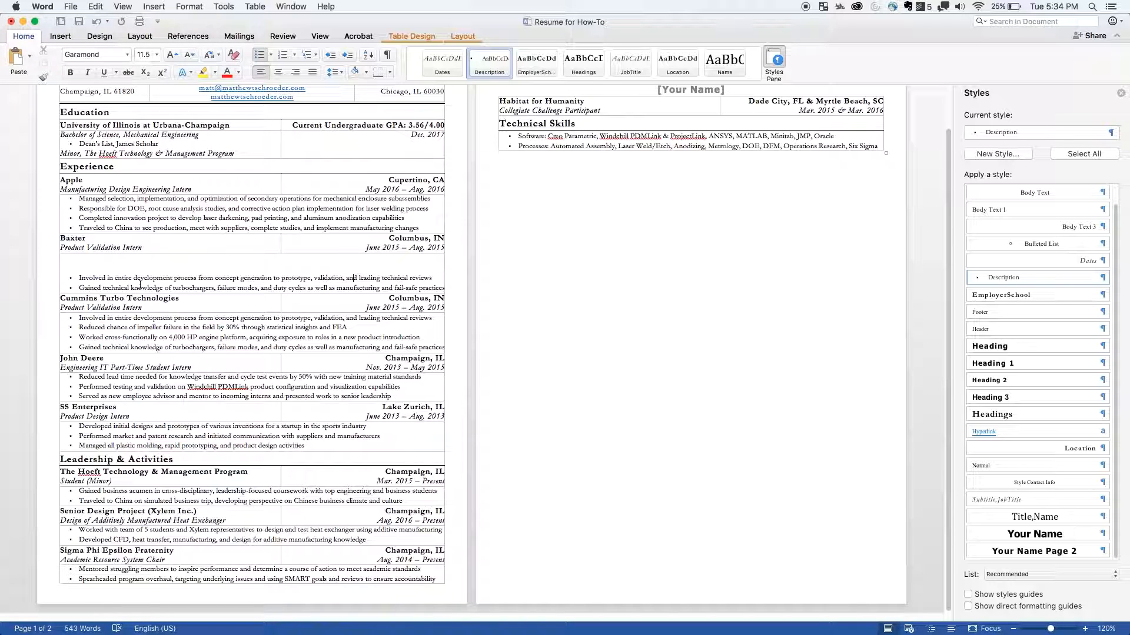
- Adjust the Baxter entry's row heights so its bullet row fits the two remaining bullets
left_click_drag(200, 294, 171, 221)
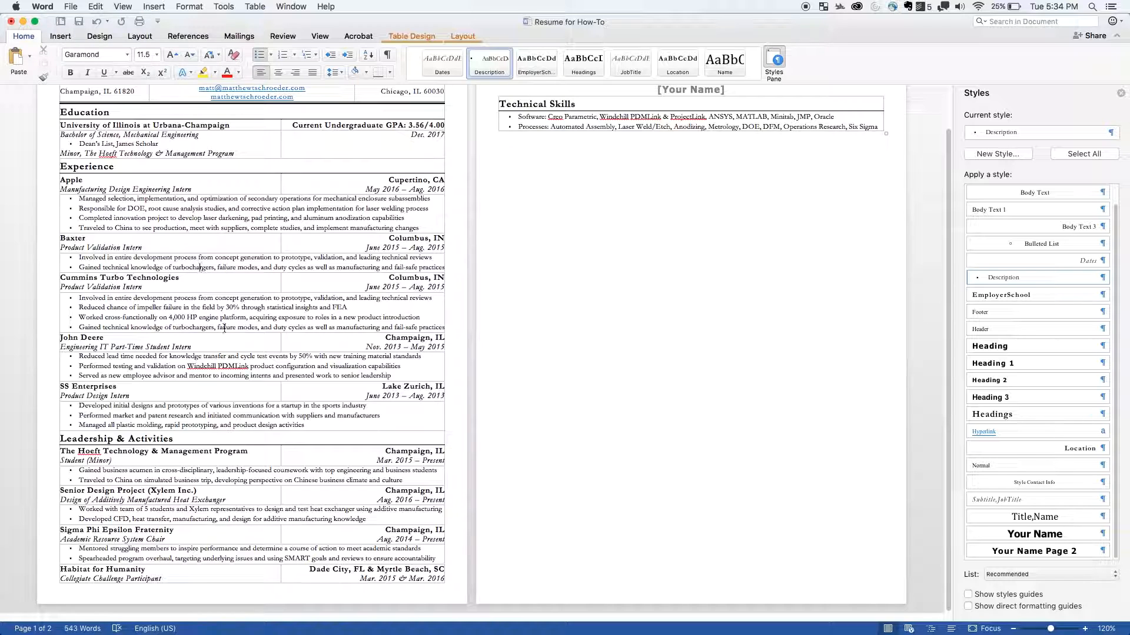
left_click_drag(220, 272, 220, 286)
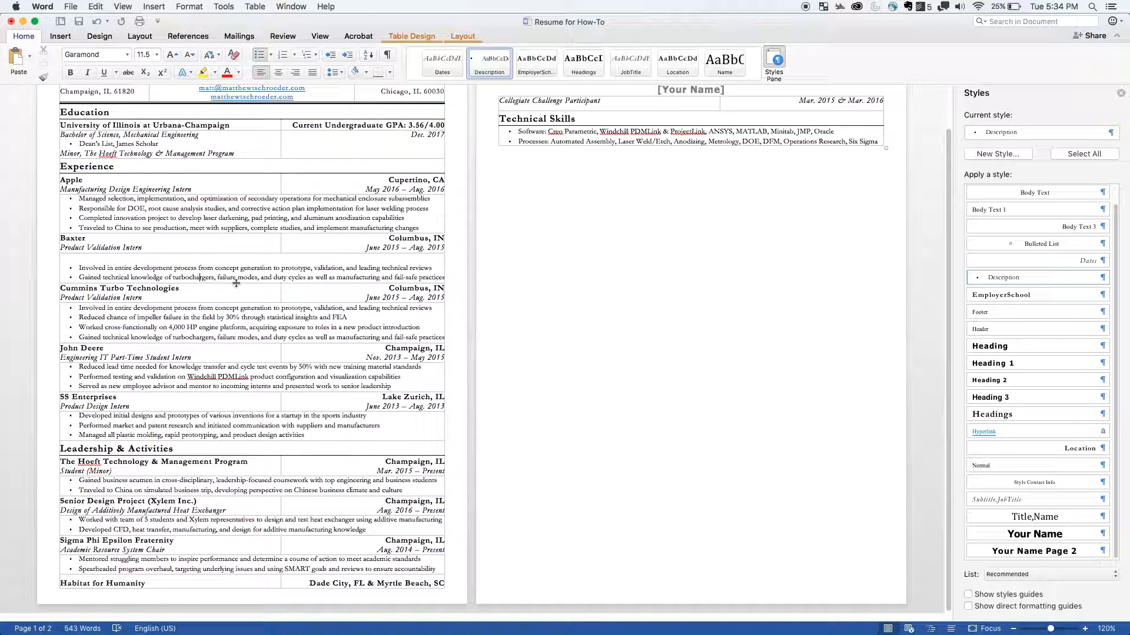
left_click_drag(236, 283, 259, 285)
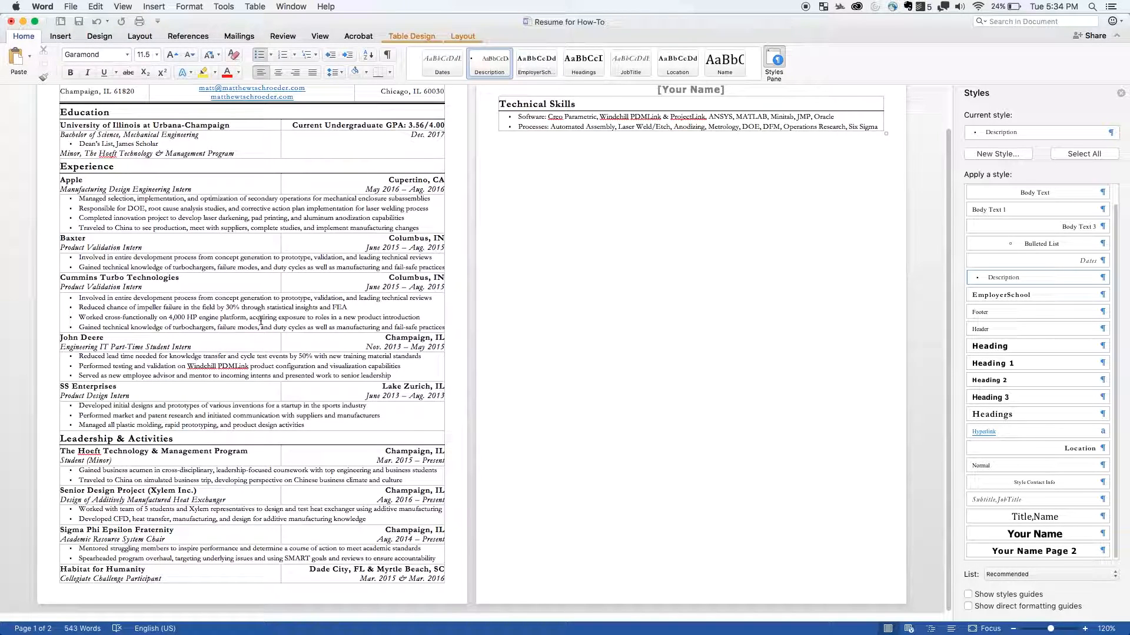
left_click_drag(439, 268, 283, 244)
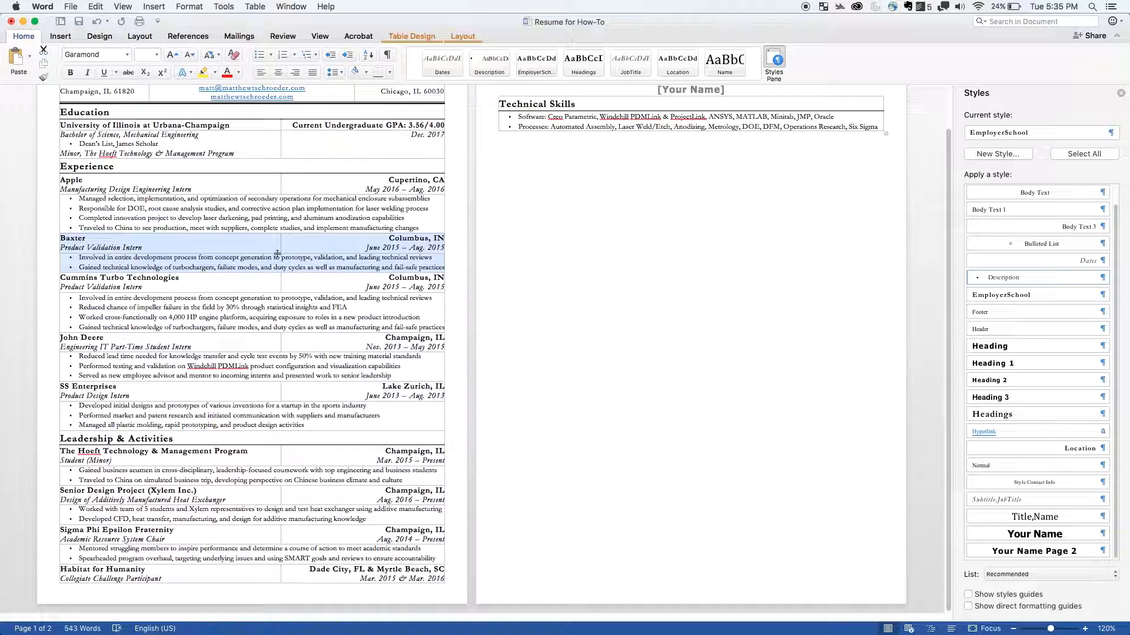
right_click(305, 246)
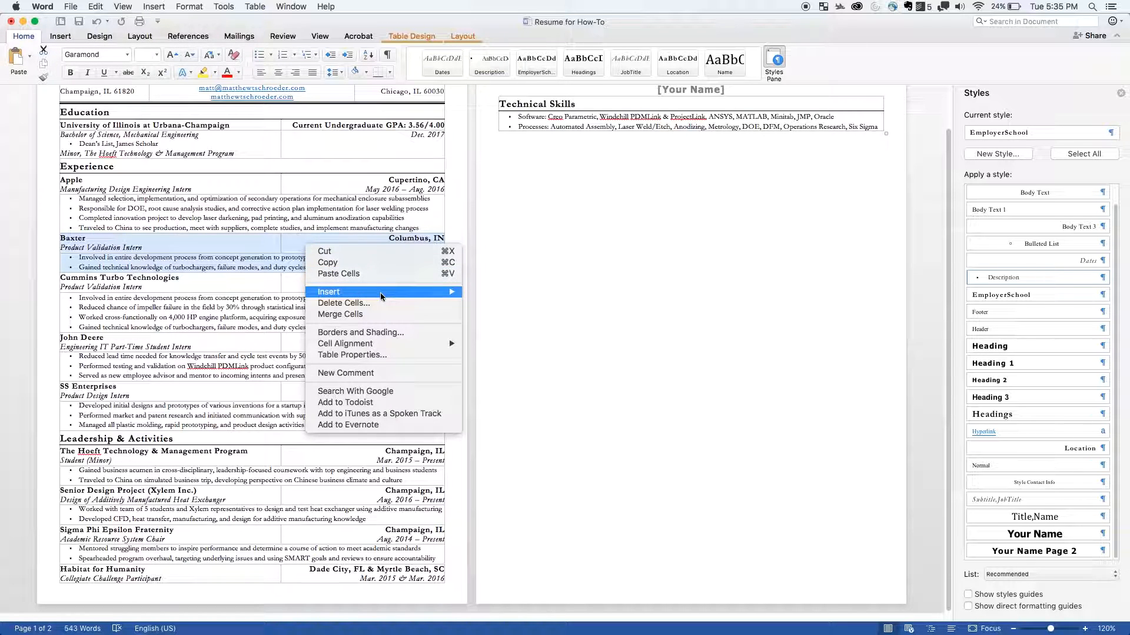
left_click(340, 304)
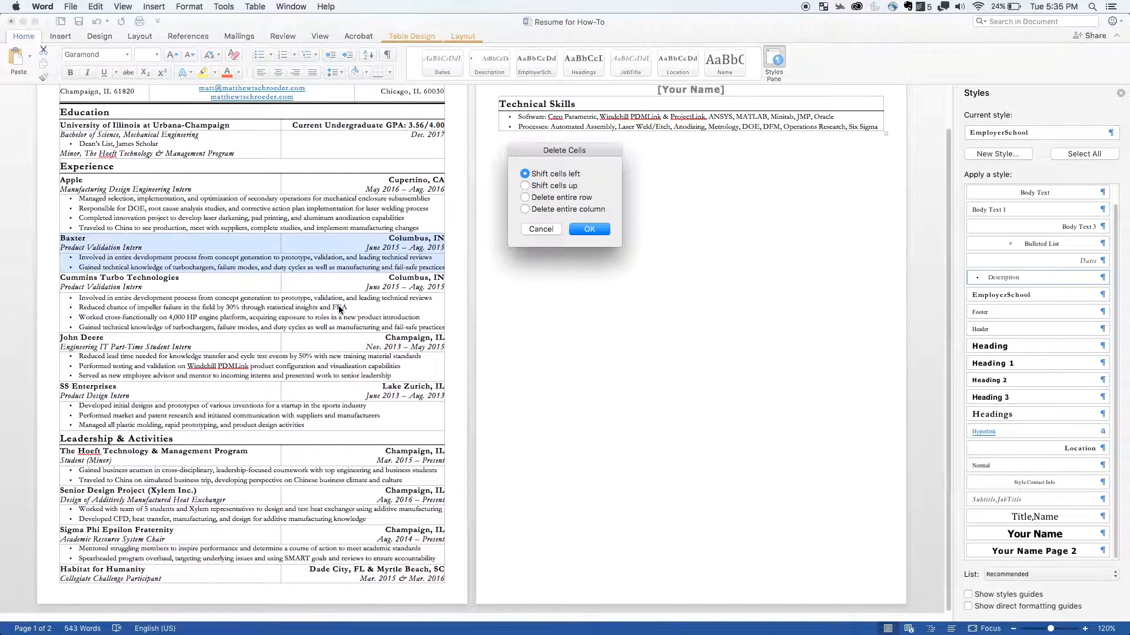
left_click(555, 198)
left_click(542, 230)
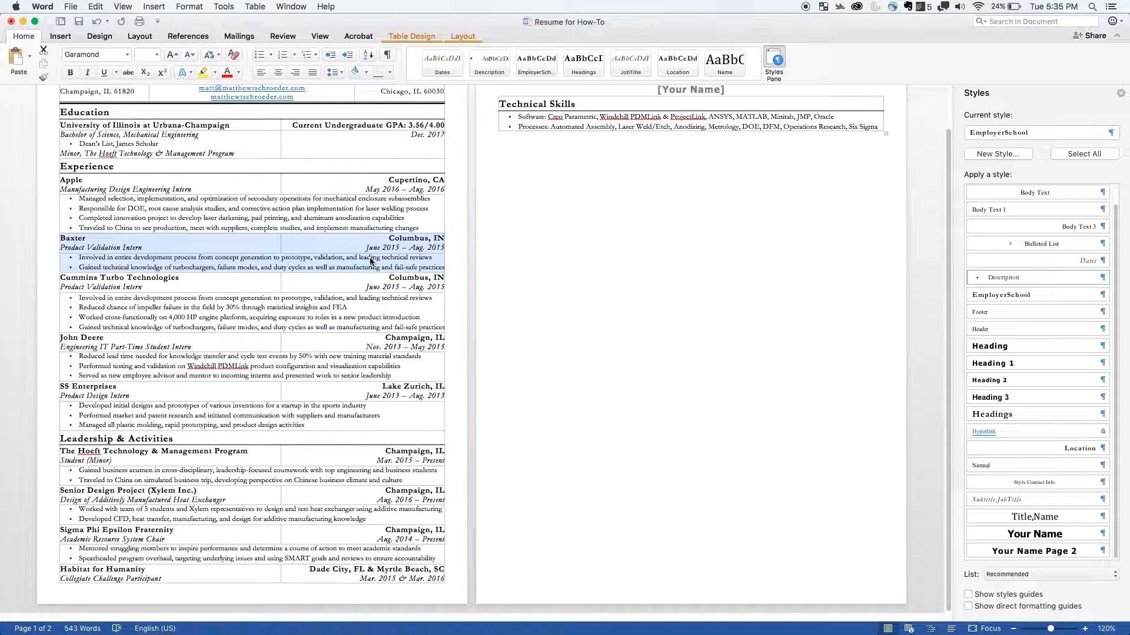
left_click(372, 259)
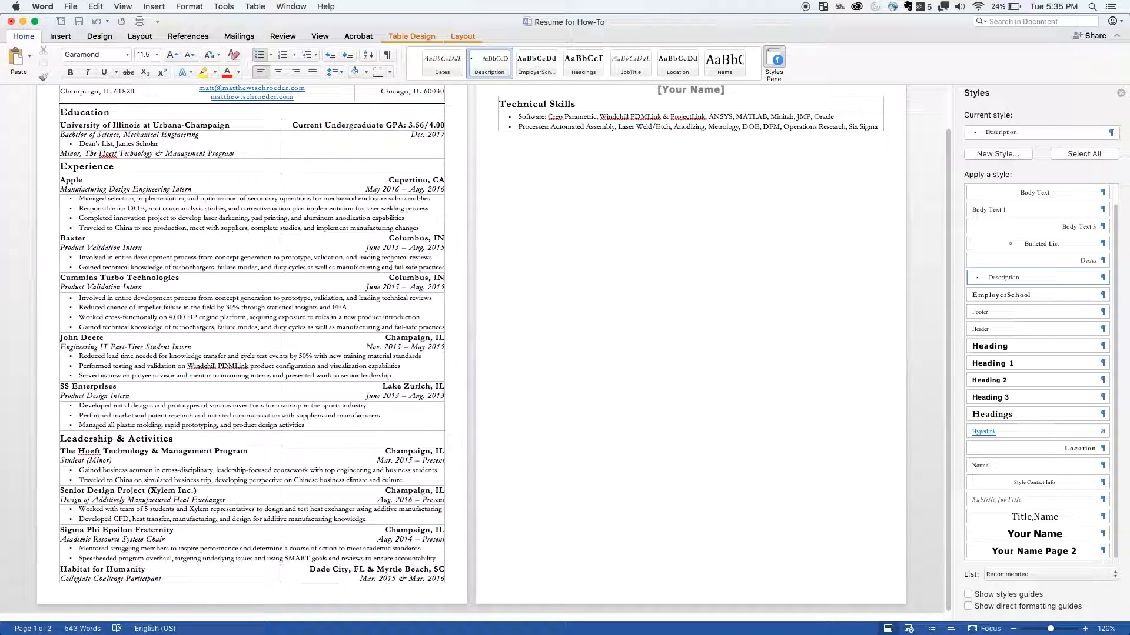
- Delete the entire table rows of the Baxter entry
left_click_drag(390, 265, 257, 251)
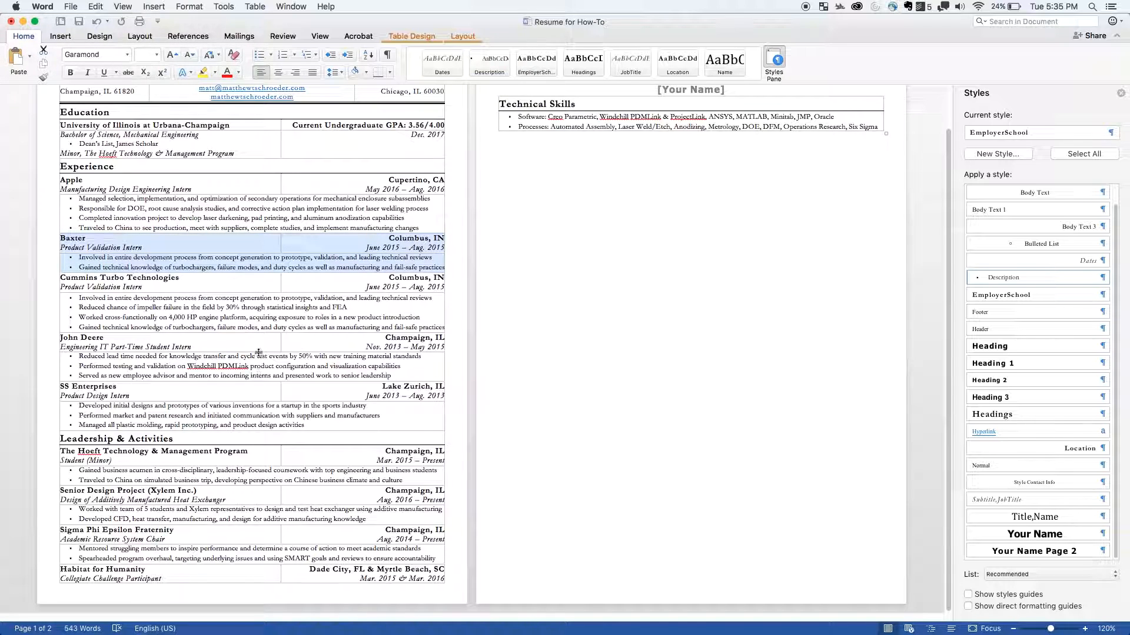
right_click(270, 246)
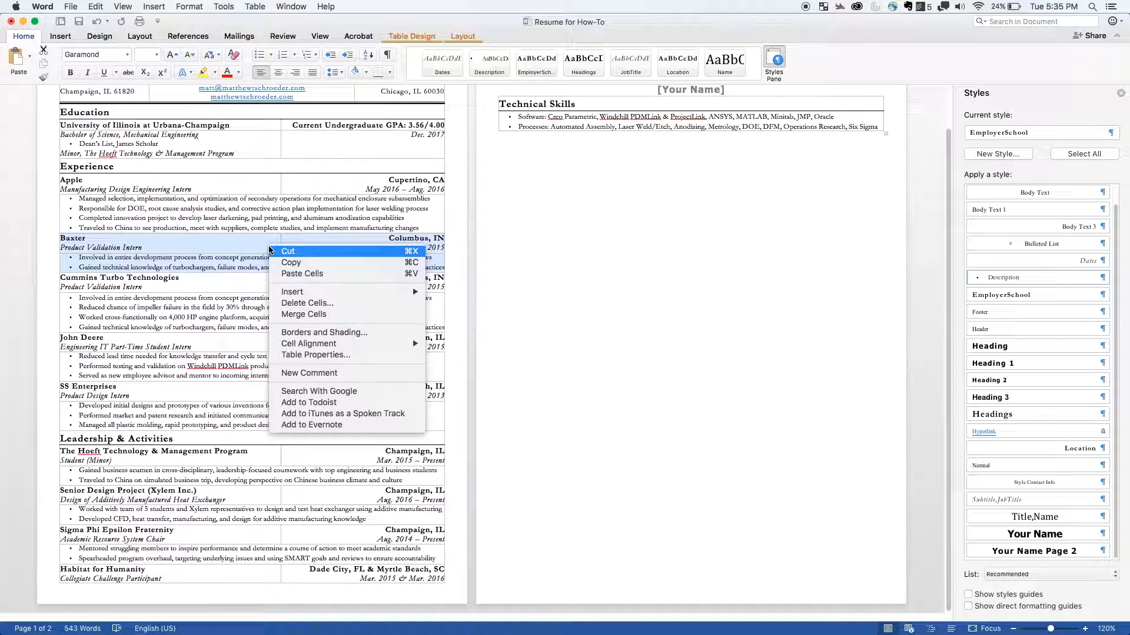
left_click(328, 304)
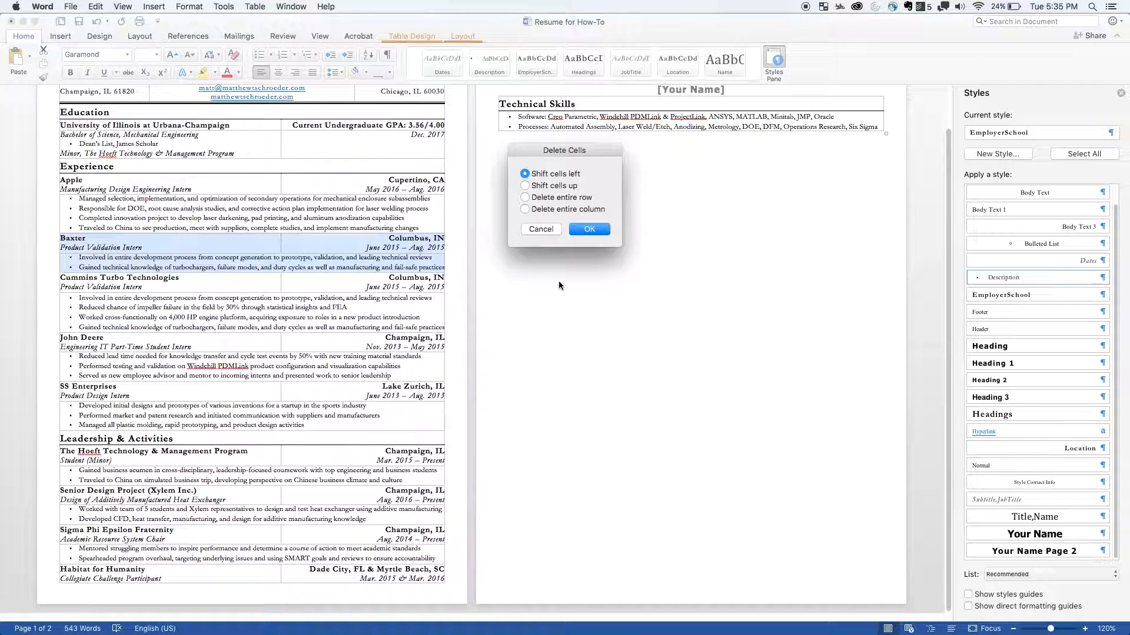
left_click(548, 201)
left_click(588, 229)
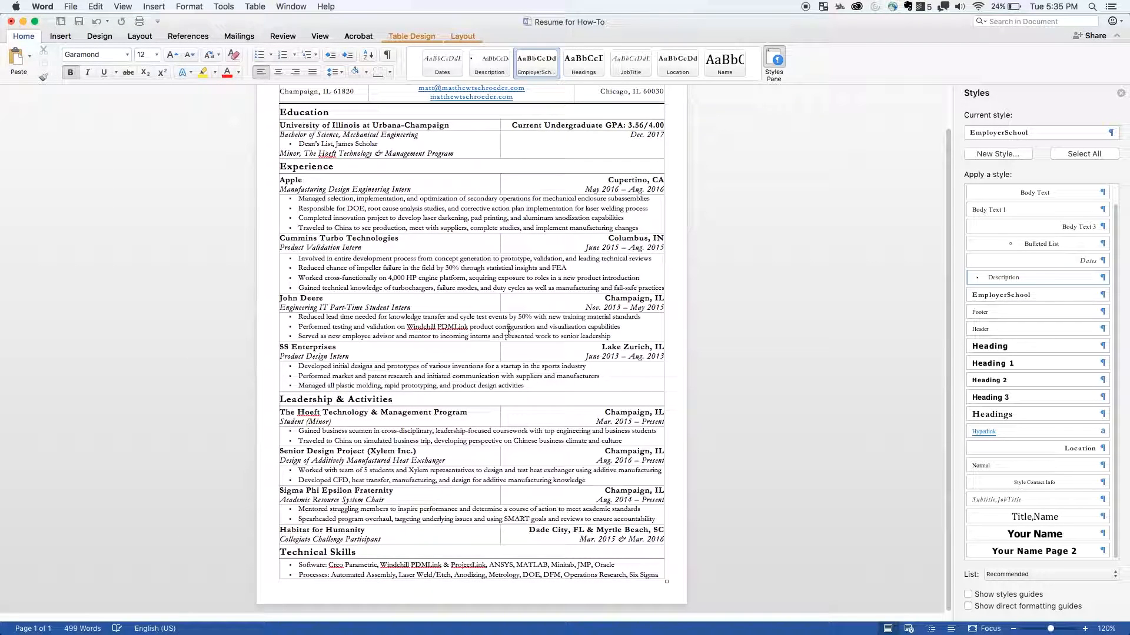
- Insert two empty table rows below the Product Validation Intern row of the Cummins Turbo Technologies entry
left_click(412, 269)
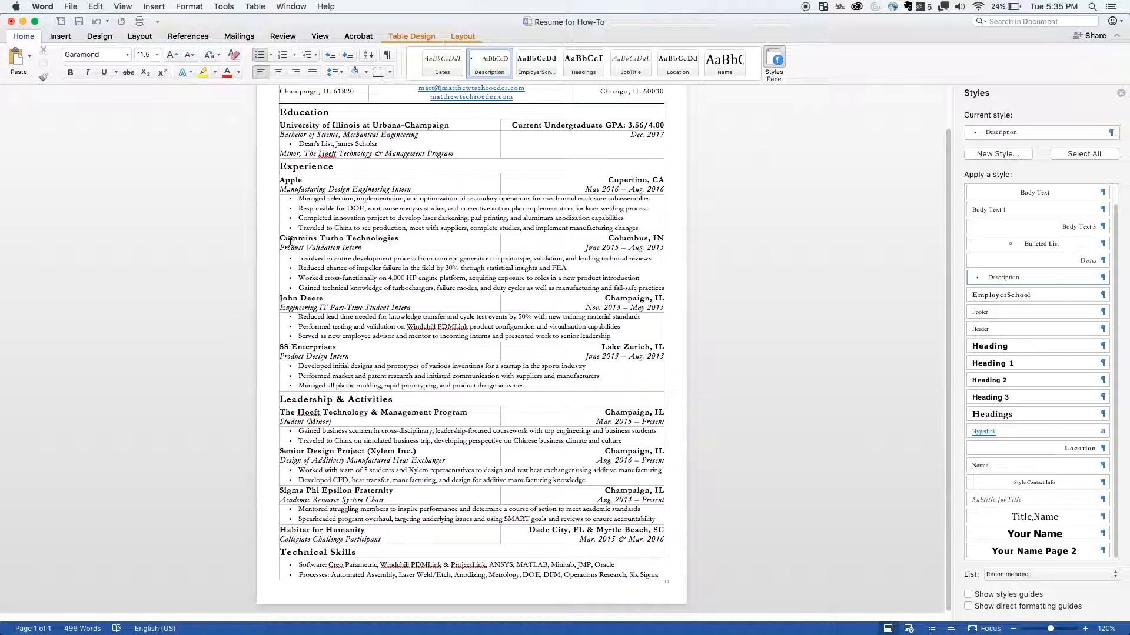
left_click(540, 248)
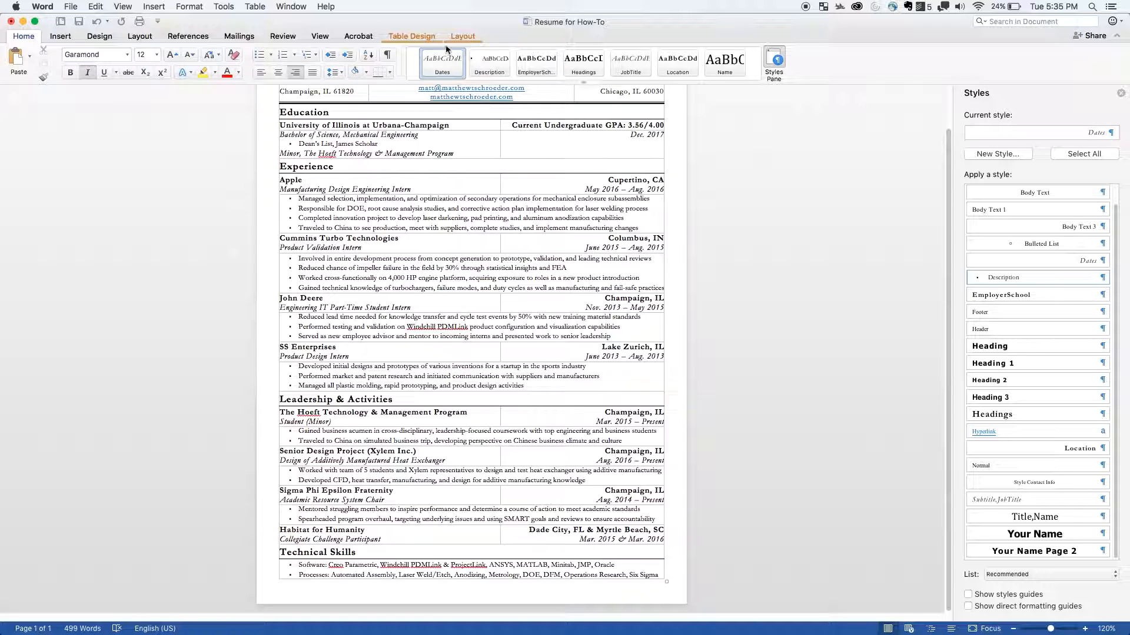
left_click(461, 36)
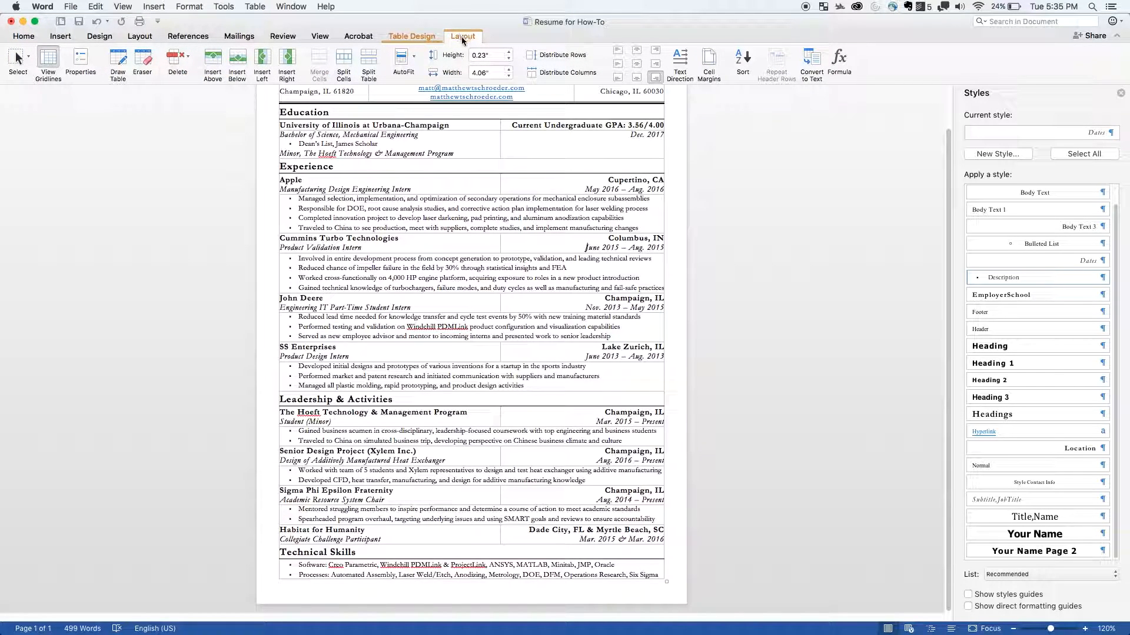
left_click(238, 61)
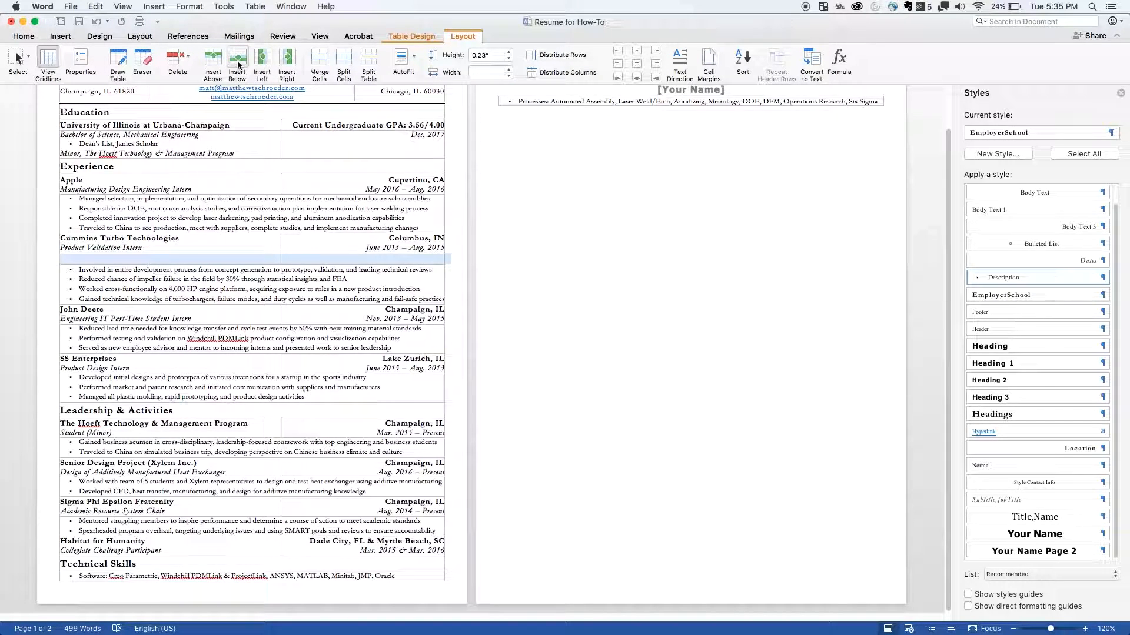
left_click(237, 61)
- Merge the two cells of the first empty row under Product Validation Intern into one
left_click(313, 301)
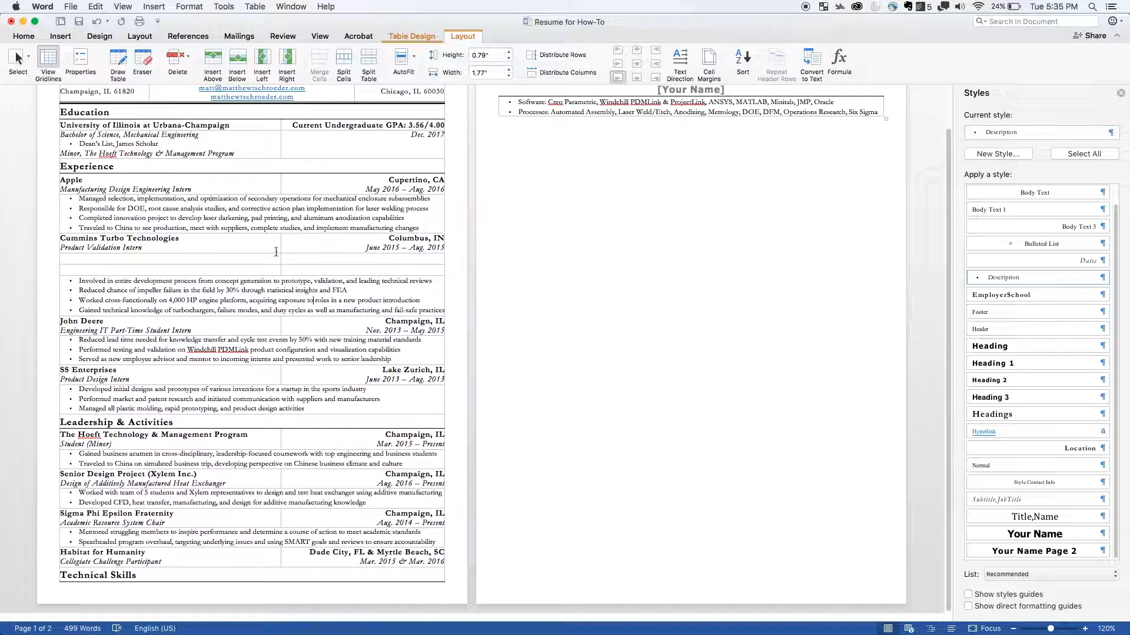
left_click(297, 259)
left_click_drag(302, 259, 252, 260)
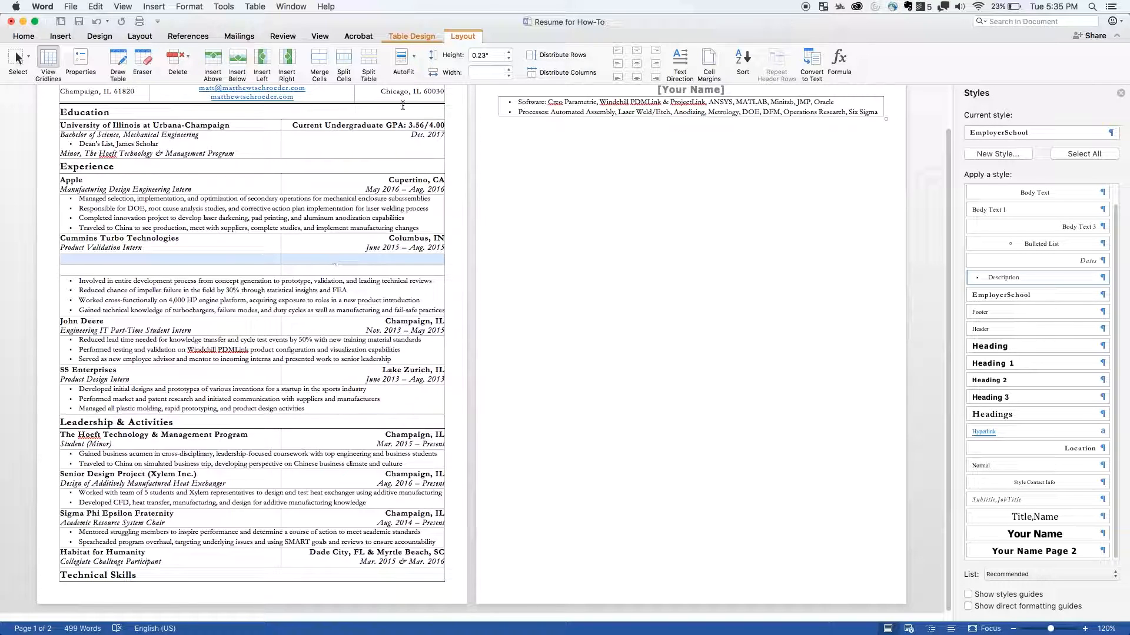
left_click(319, 62)
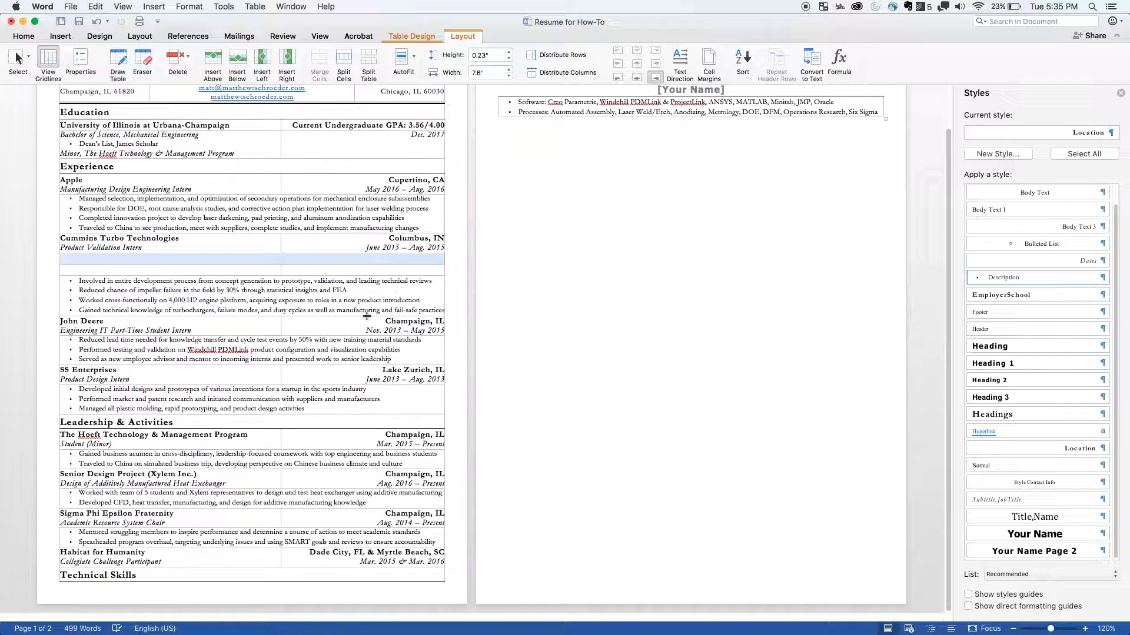
- Copy the four Cummins Turbo Technologies bullets and paste them into the merged empty row above them
left_click(375, 310)
left_click_drag(403, 311, 62, 282)
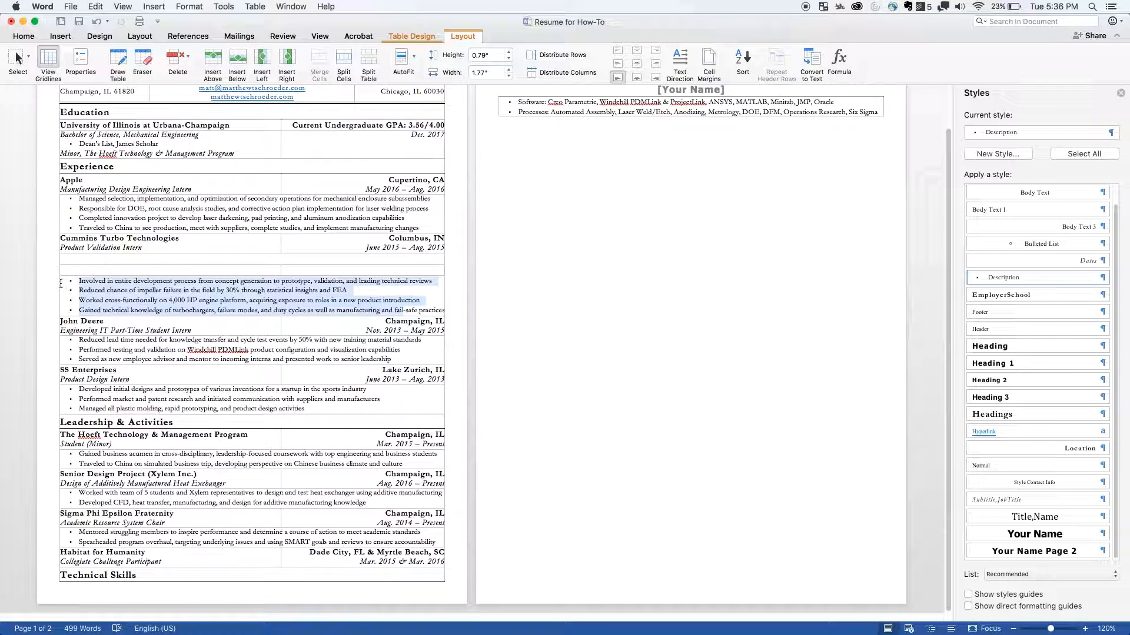
double_click(126, 289)
left_click(175, 300)
left_click_drag(78, 283, 443, 310)
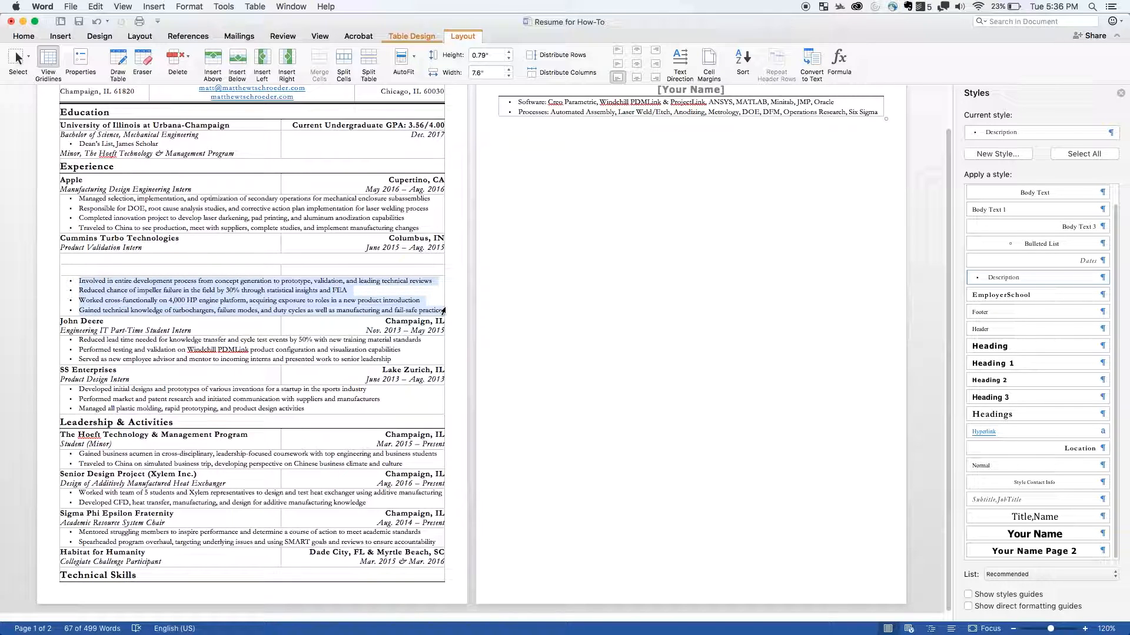
left_click(113, 259)
key("super+v")
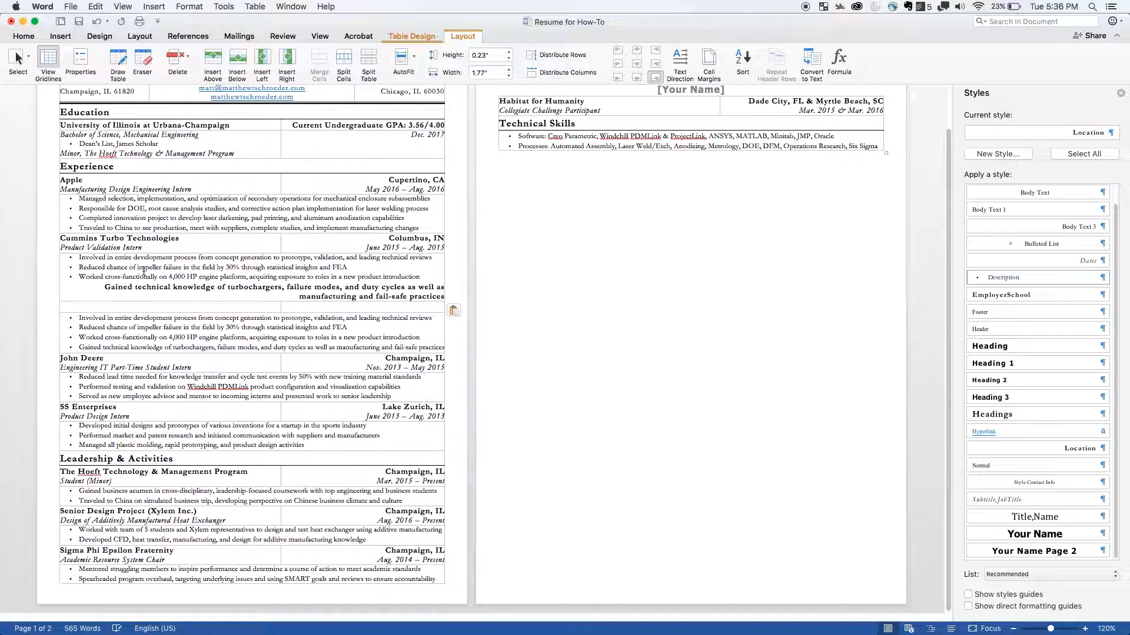
- Apply the Description style to the last three pasted bullets, including the bold turbochargers line
left_click(162, 277)
left_click(413, 287)
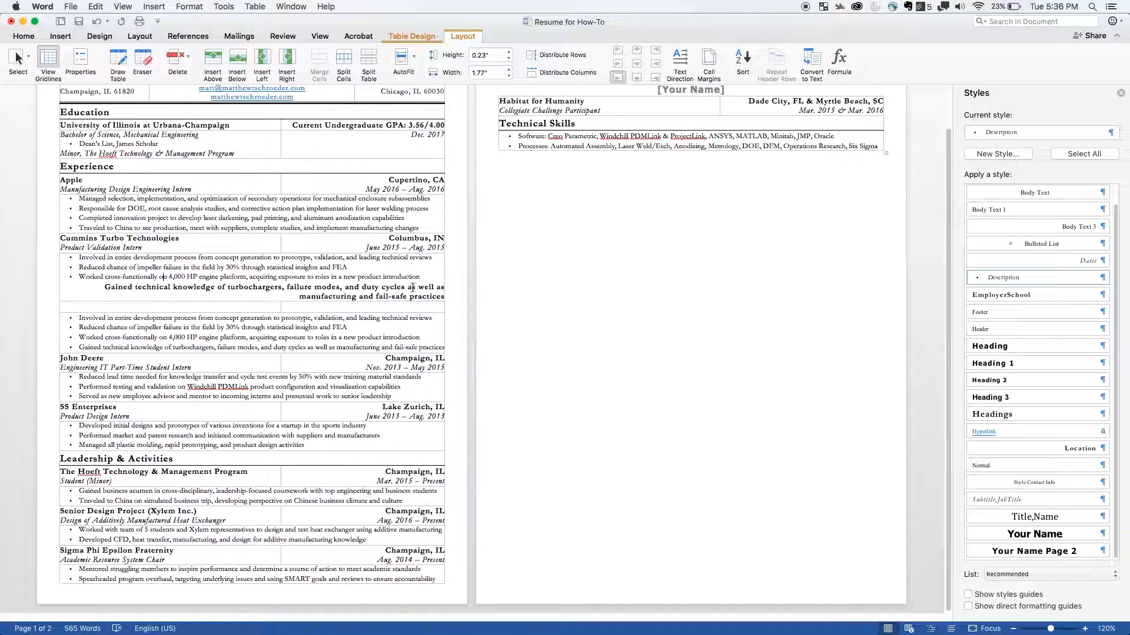
left_click_drag(390, 293, 179, 277)
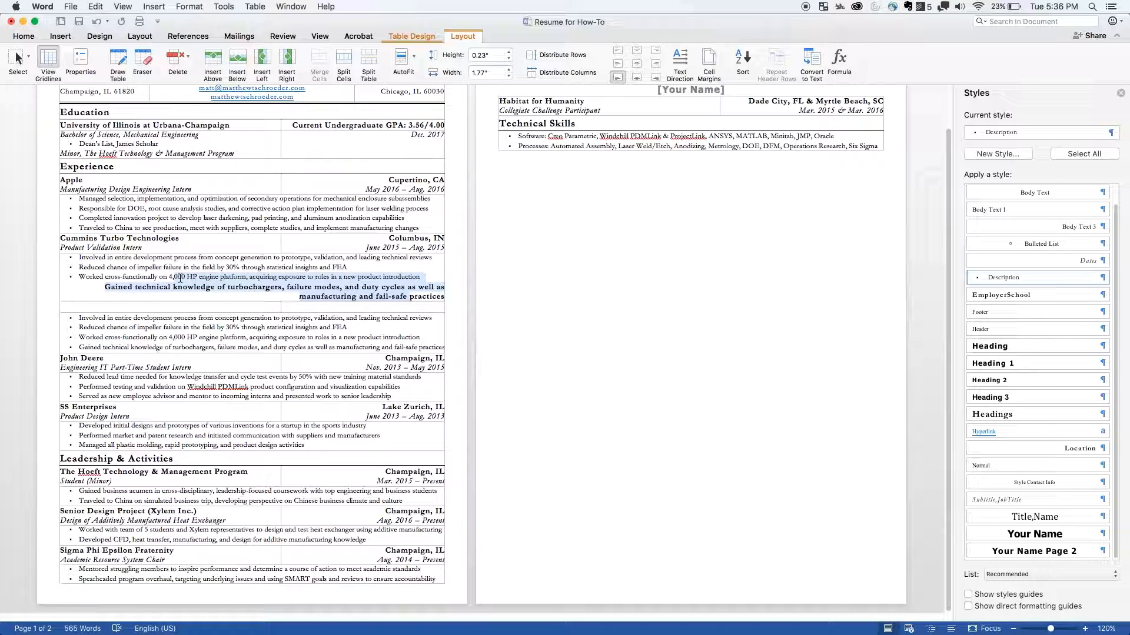
triple_click(179, 281)
left_click_drag(78, 267, 437, 296)
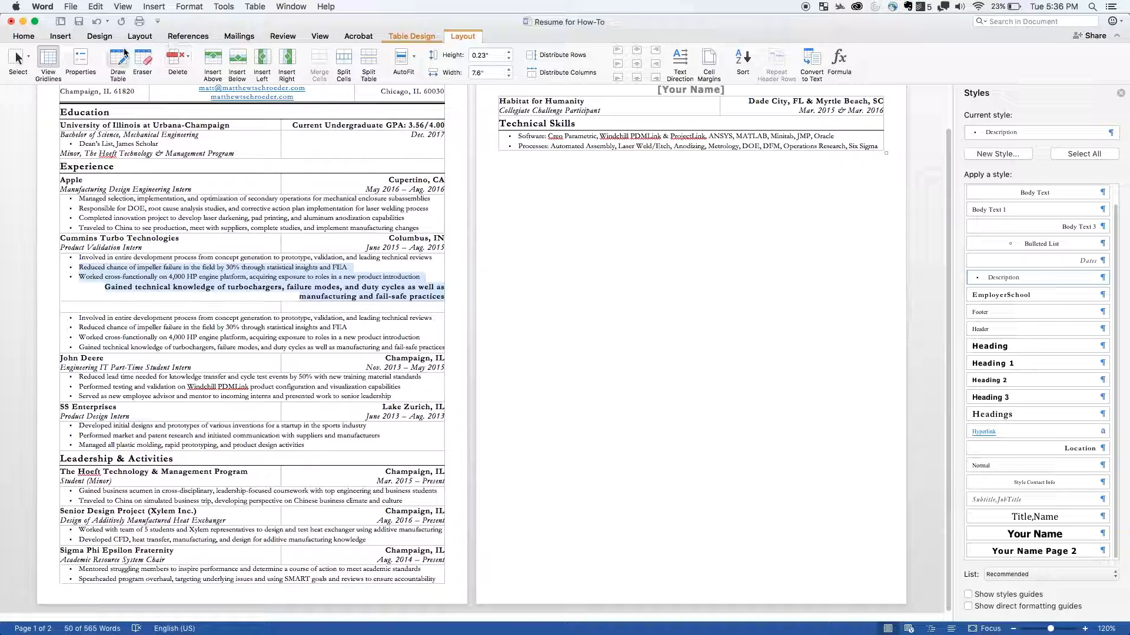
left_click(21, 38)
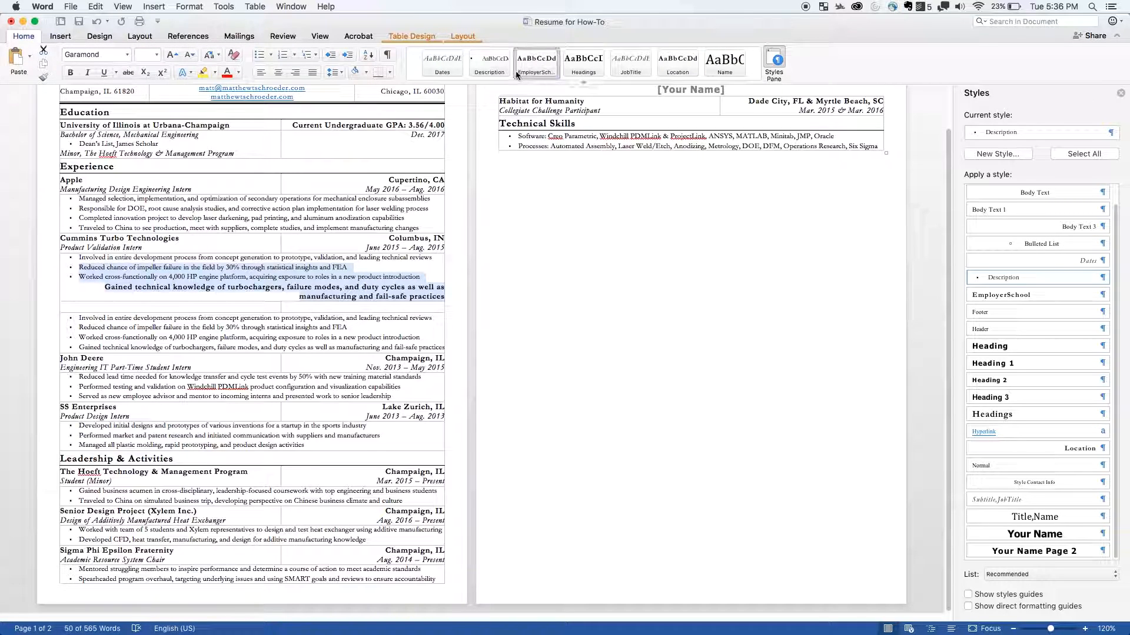
left_click(503, 68)
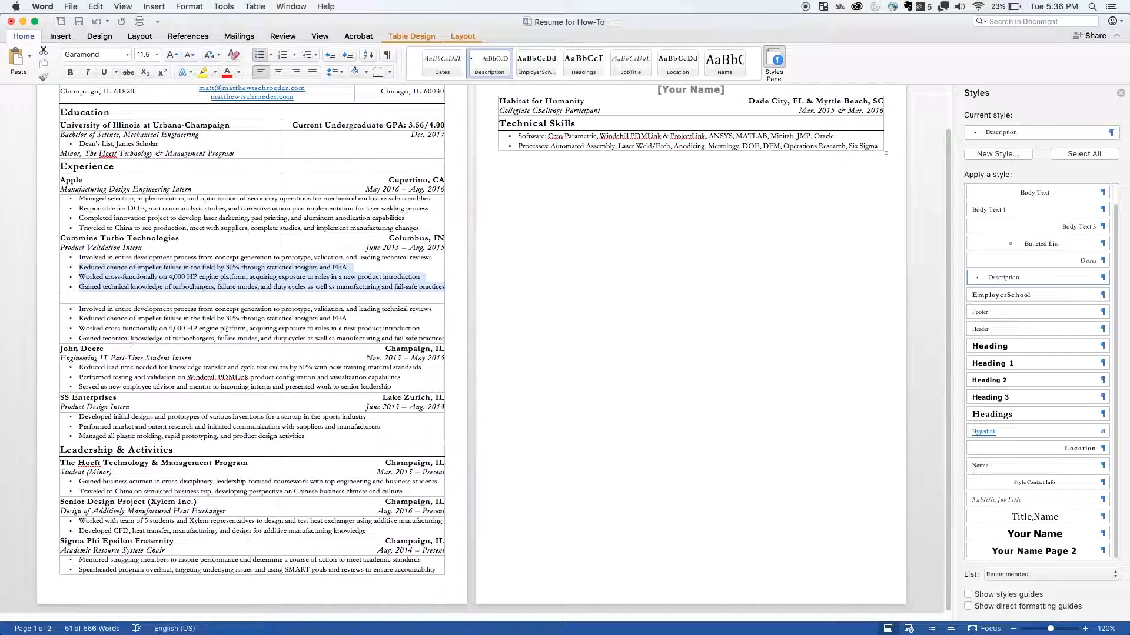
- Copy the Cummins Turbo Technologies employer, location, job title and date cells and paste them into the empty row below its bullets
left_click(280, 330)
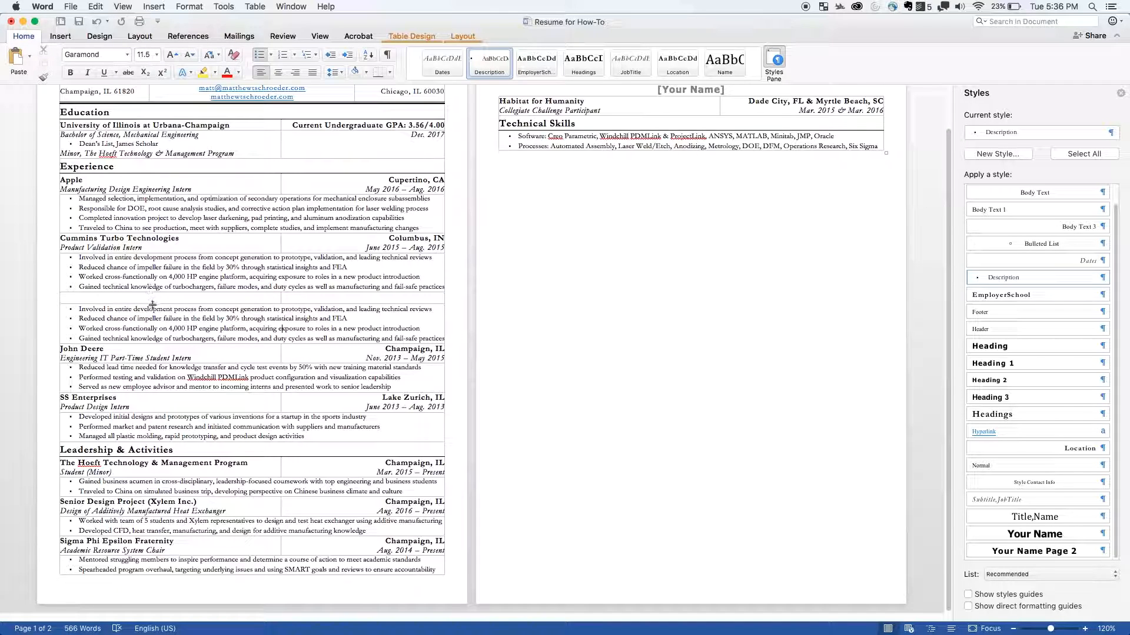
left_click(197, 329)
left_click_drag(140, 243, 386, 244)
key("super+c")
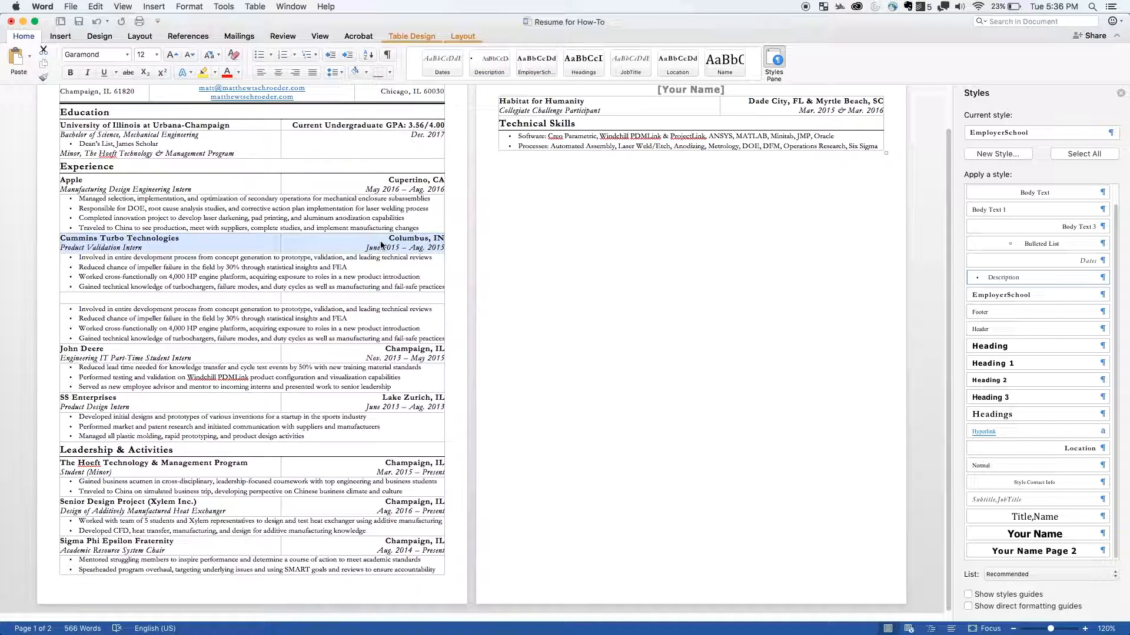
left_click(179, 300)
key("super+v")
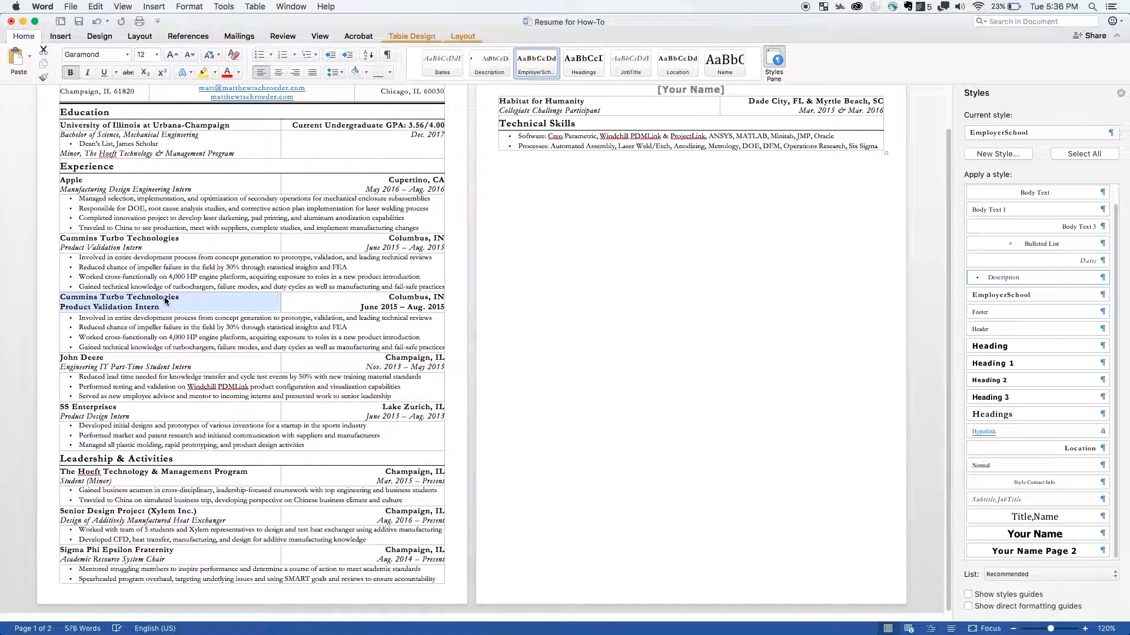
- Apply the JobTitle style to Product Validation Intern and the Dates style to June 2015 – Aug. 2015 in the second Cummins Turbo Technologies entry
left_click(339, 295)
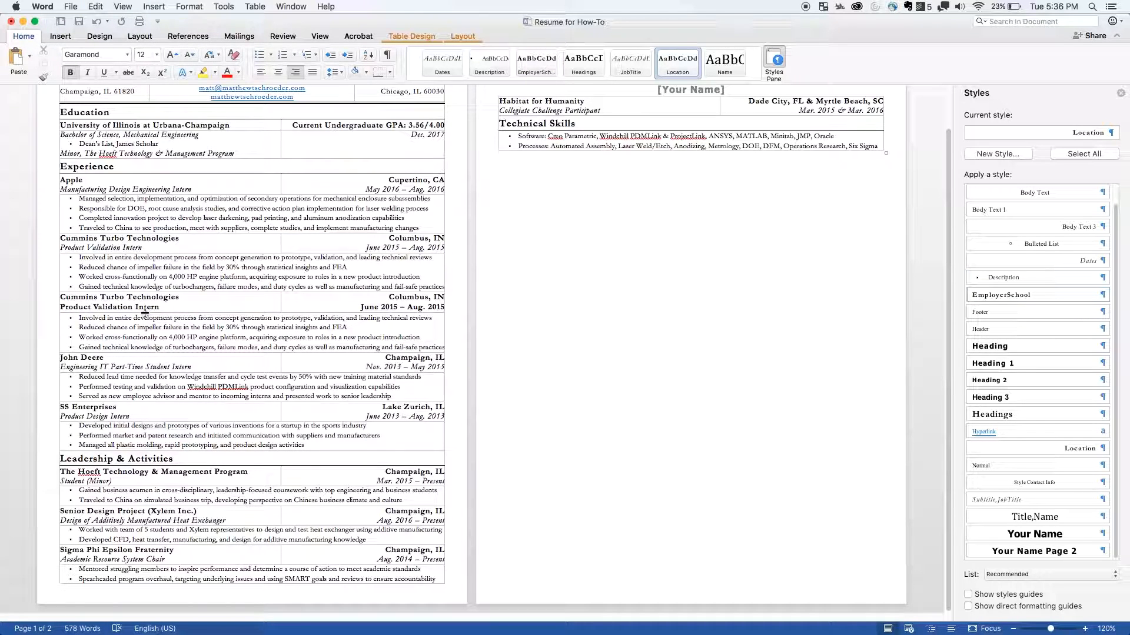
left_click_drag(152, 309, 43, 305)
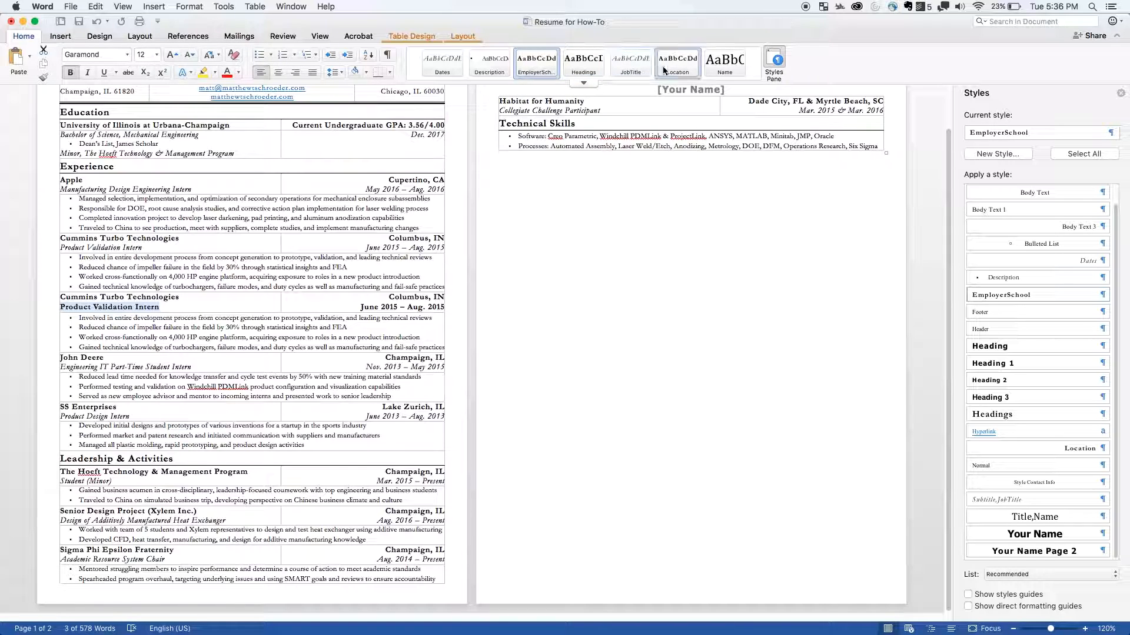
left_click(630, 62)
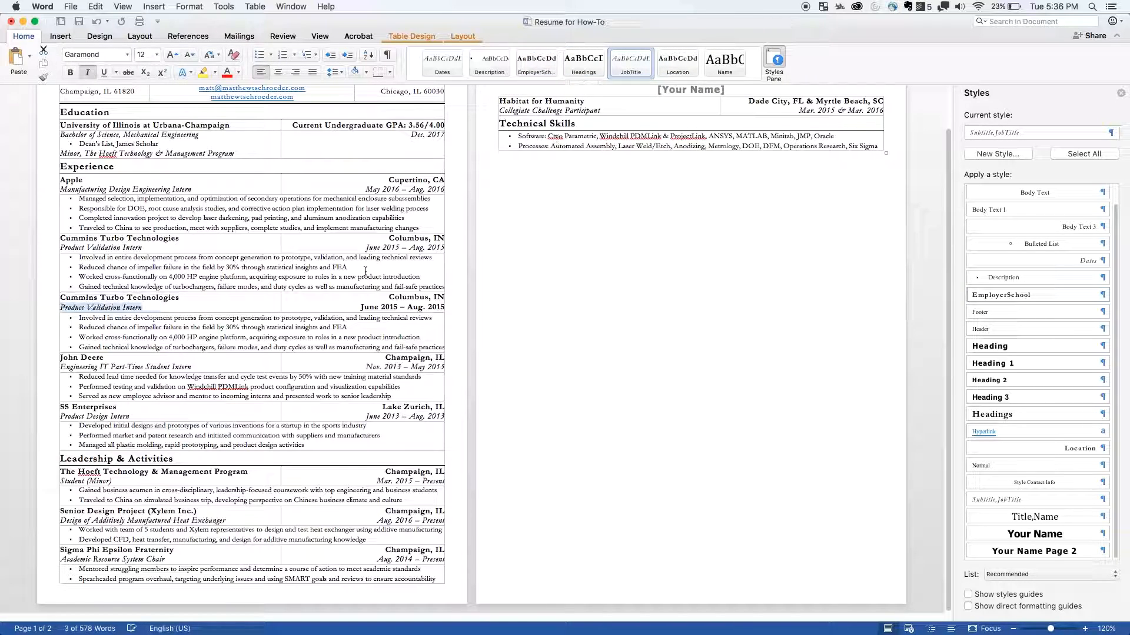
left_click_drag(358, 306, 444, 307)
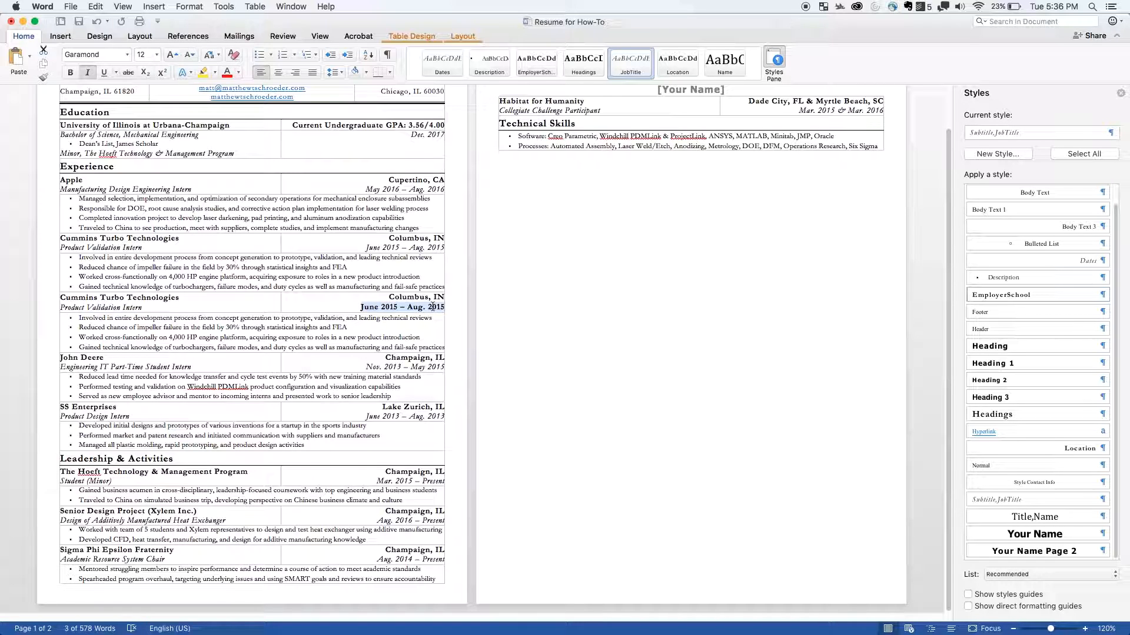
left_click(442, 62)
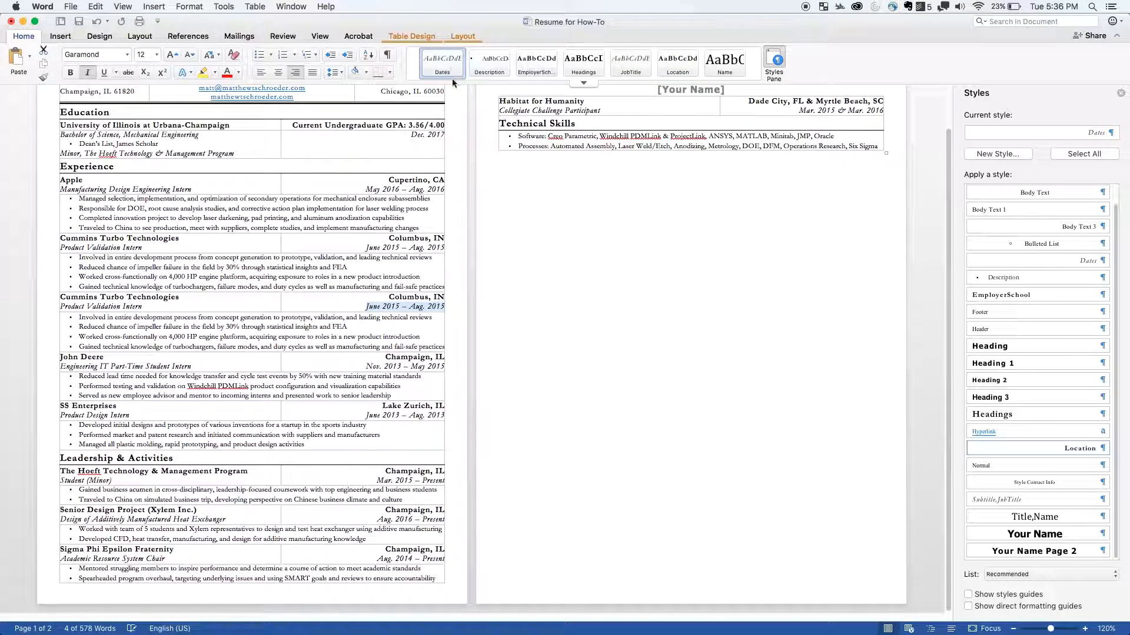
left_click(260, 330)
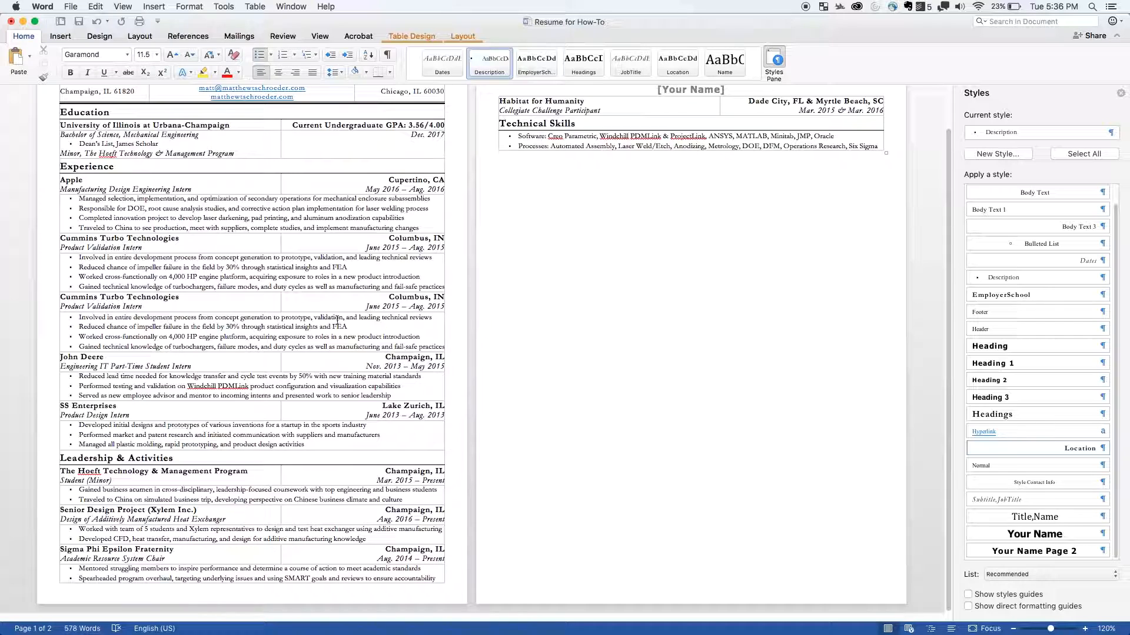
left_click(128, 307)
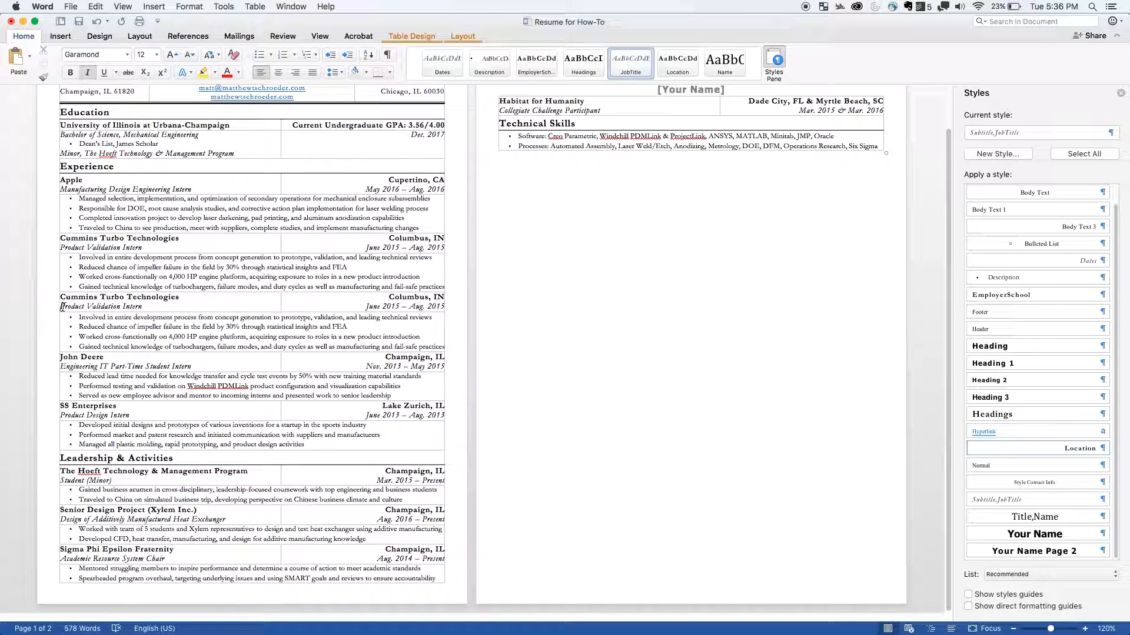
left_click_drag(82, 306, 119, 299)
left_click(93, 306)
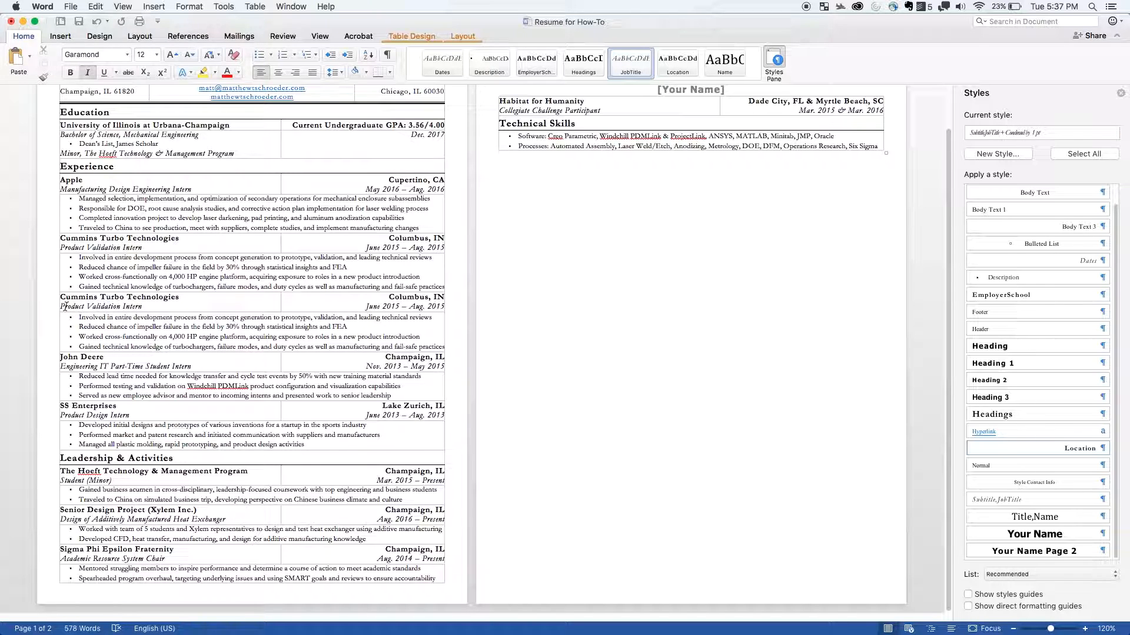
left_click(65, 306)
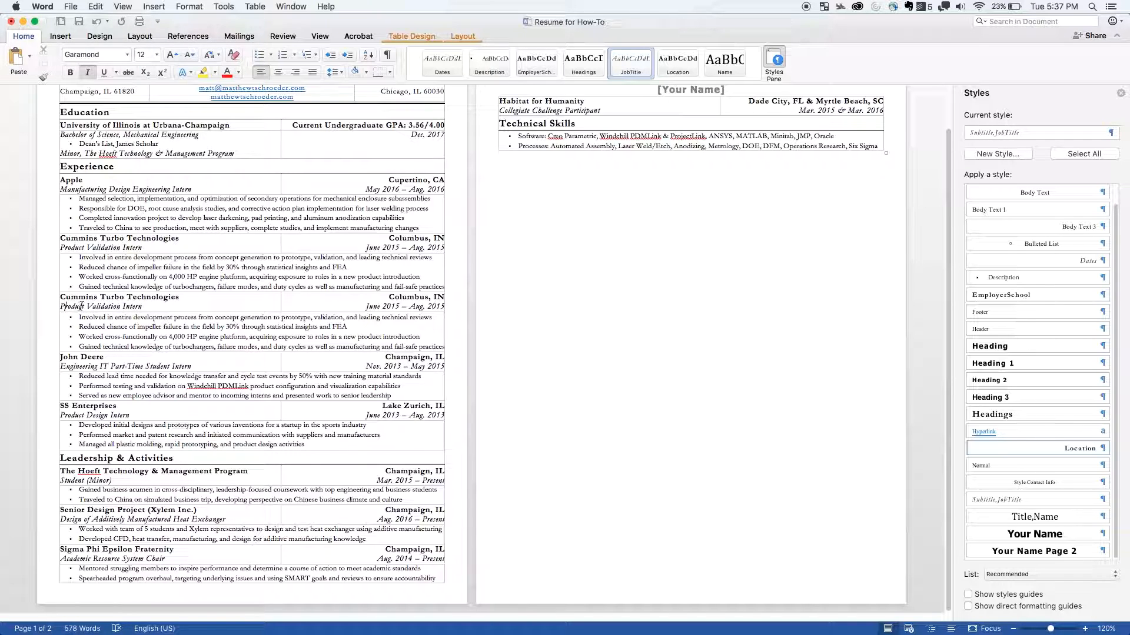
left_click(383, 308)
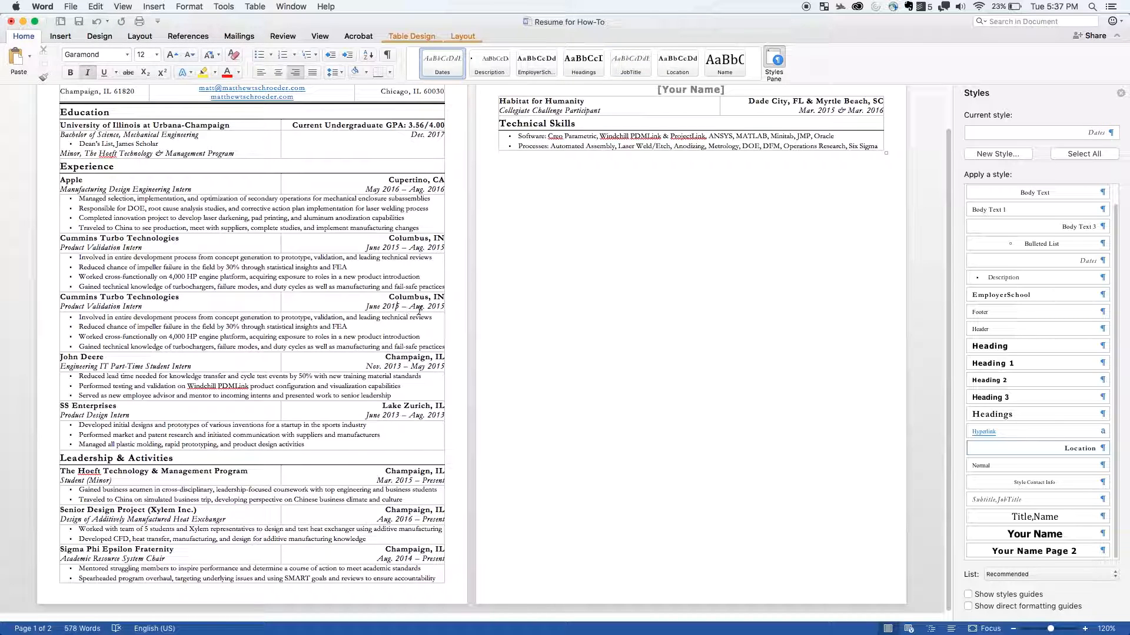
- Try enlarging the word Validation in the second Cummins job title to 14 pt, and undo the size change
left_click(100, 307)
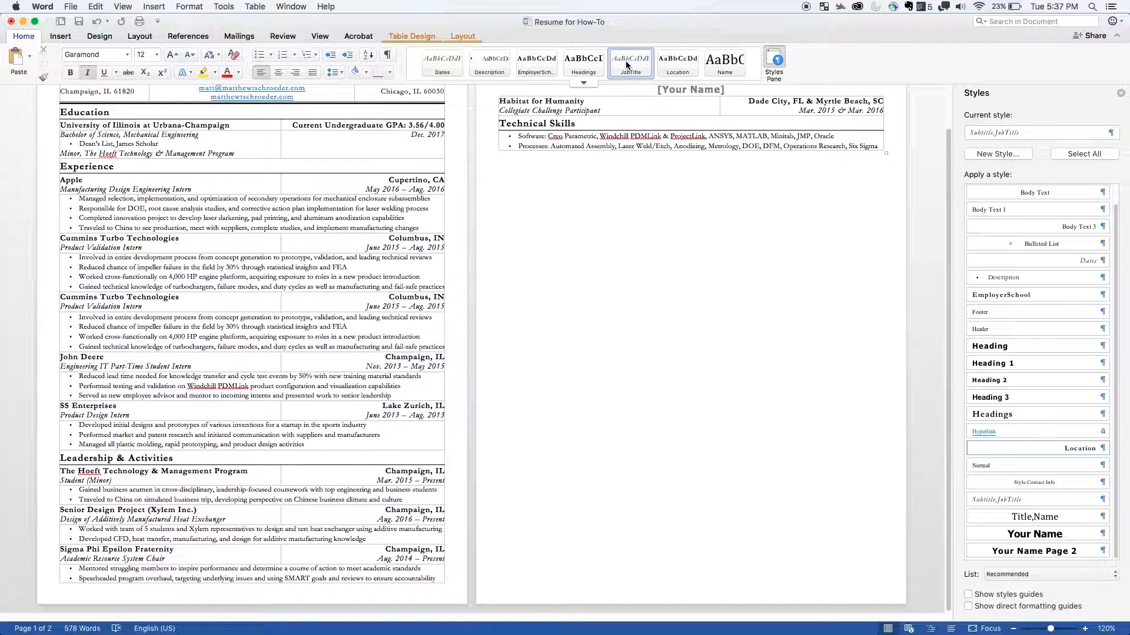
left_click(175, 59)
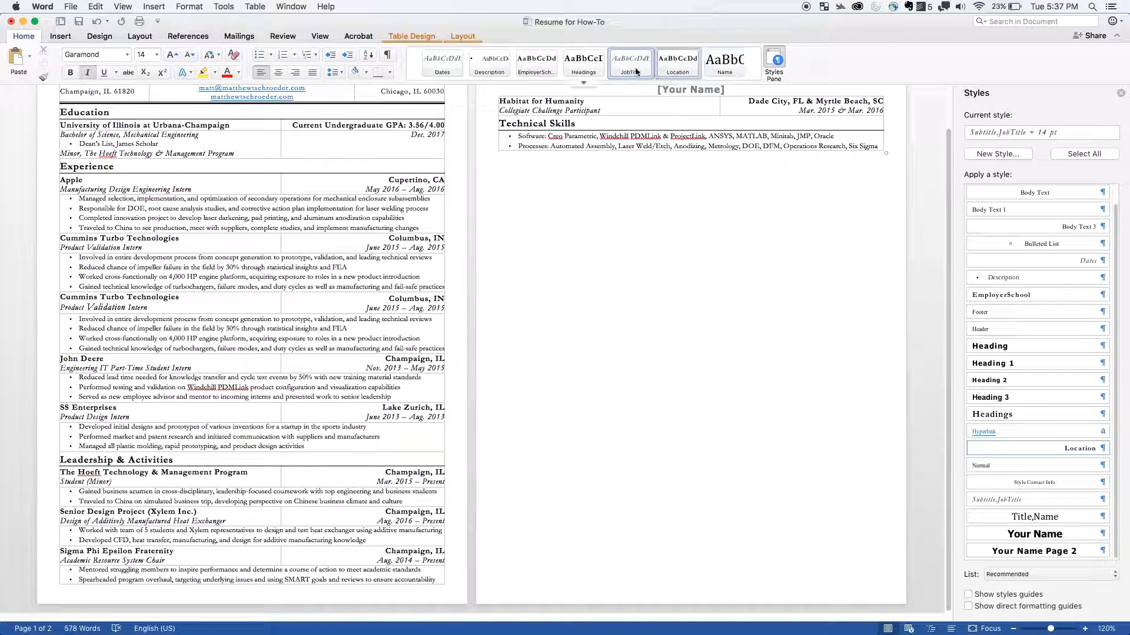
left_click(379, 307)
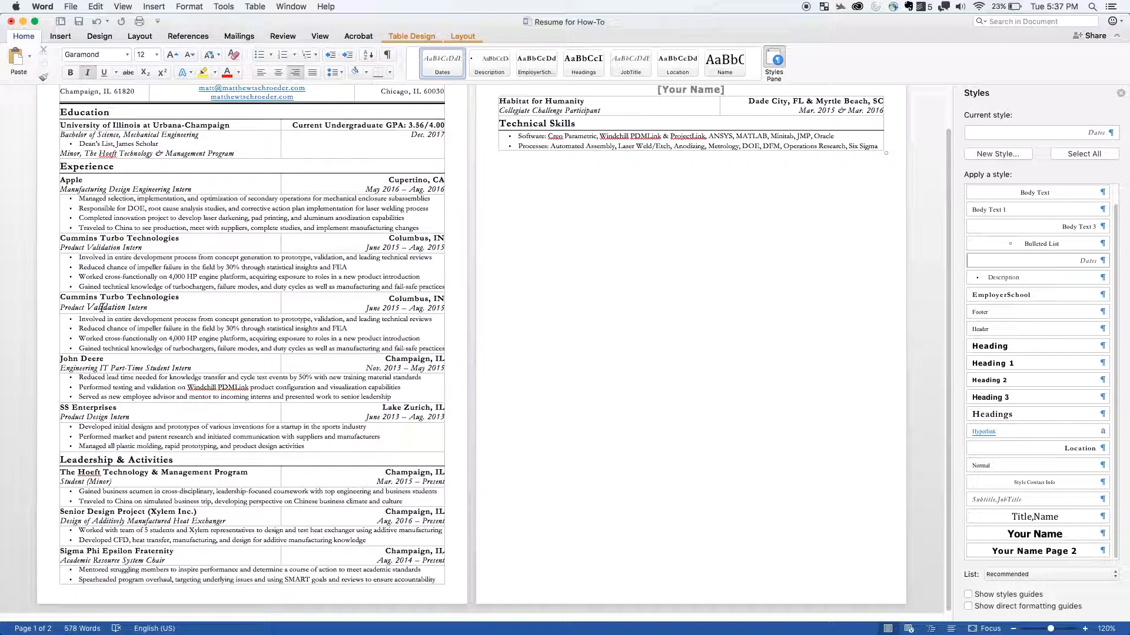
left_click(138, 331)
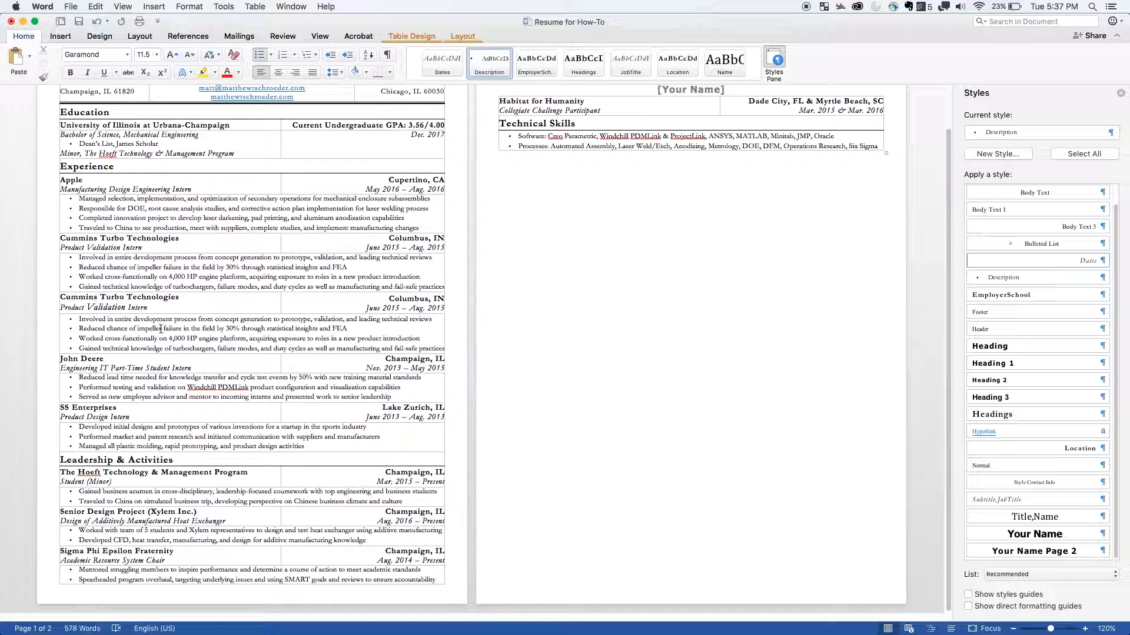
key("super+z")
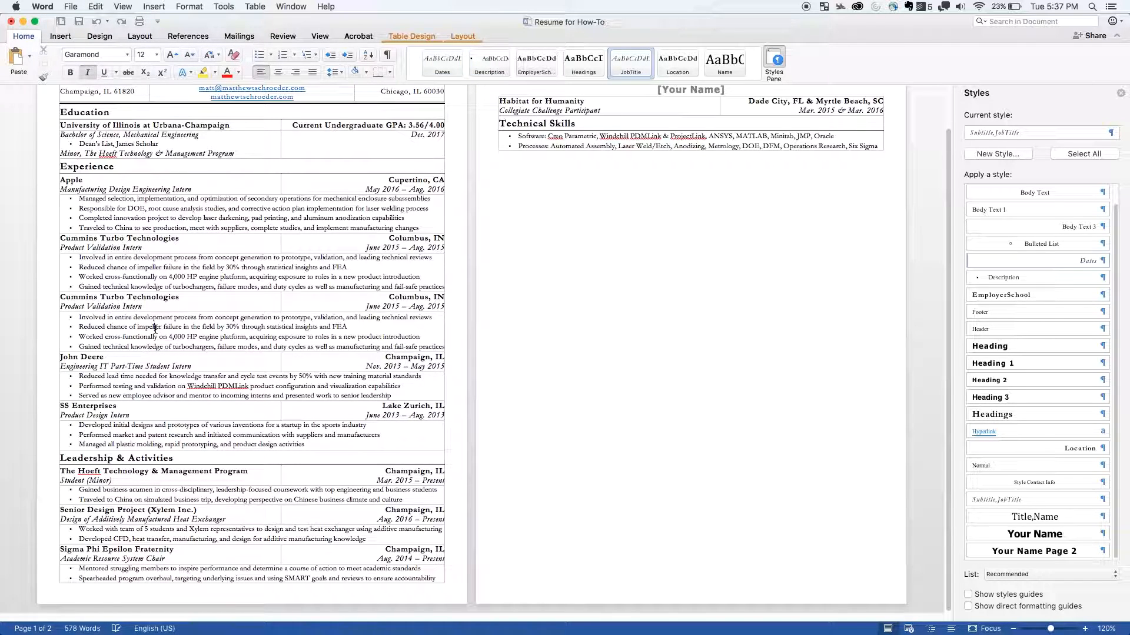
- Try the EmployerSchool style on the impeller failure bullet of the second Cummins entry, and undo it
left_click(154, 328)
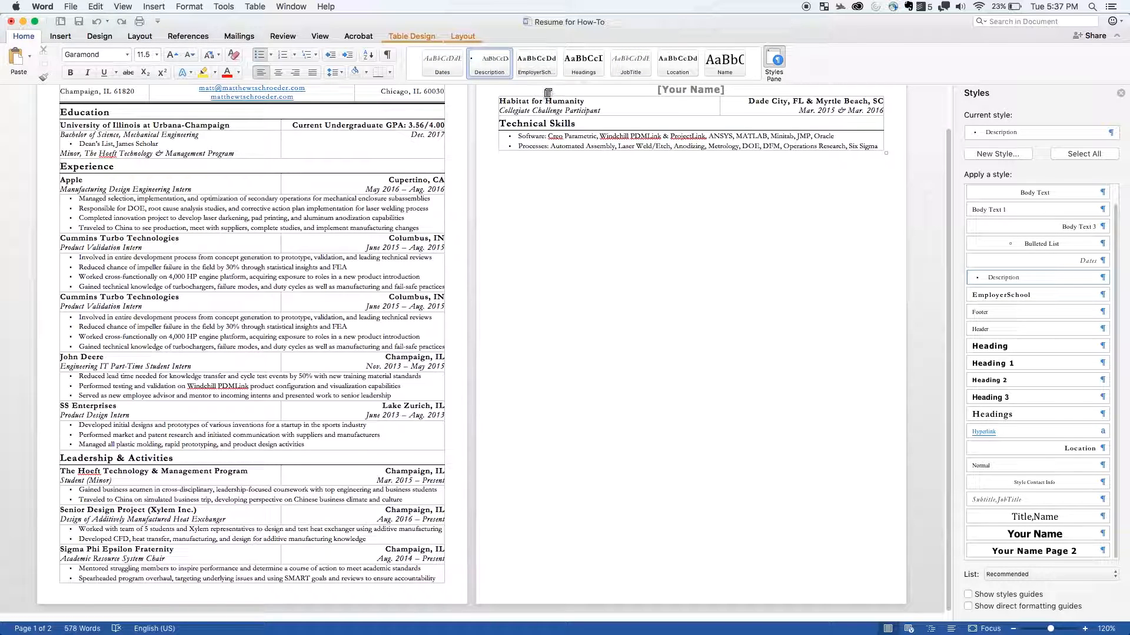
left_click(547, 73)
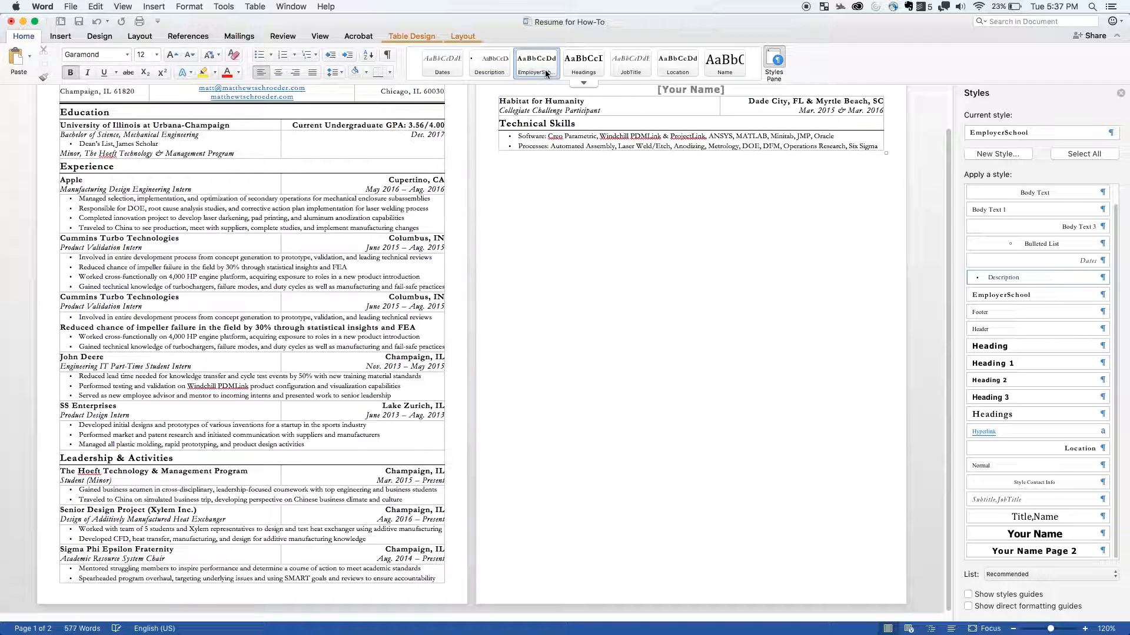
key("super+z")
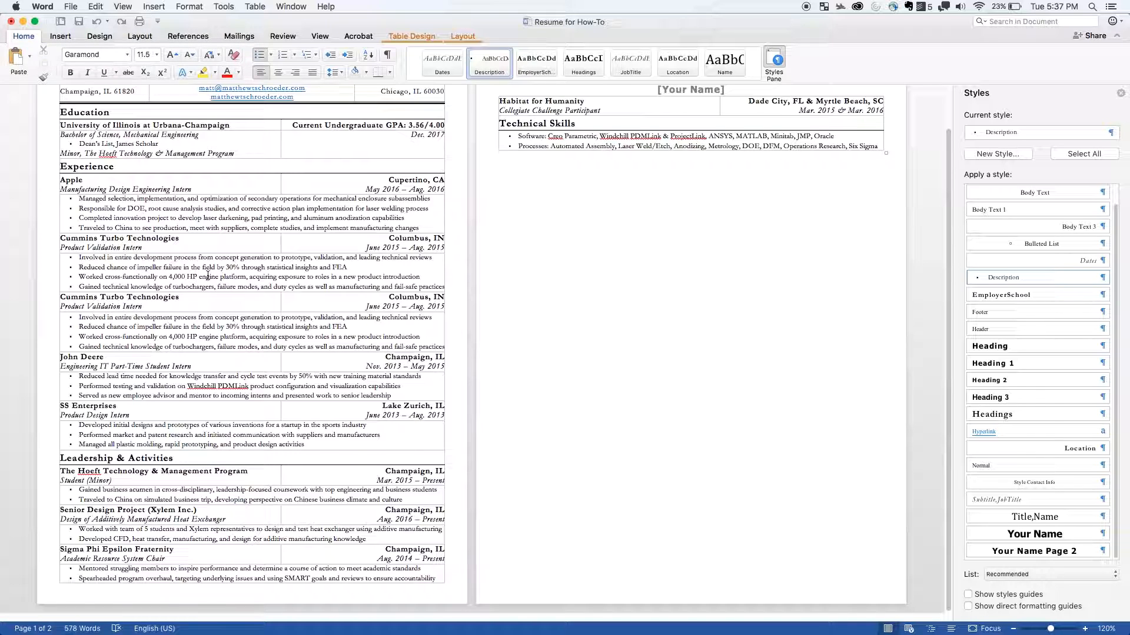
- Copy the Leadership & Activities heading row, paste it as a new row below the Technical Skills bullets, and undo the paste
left_click(115, 457)
triple_click(116, 459)
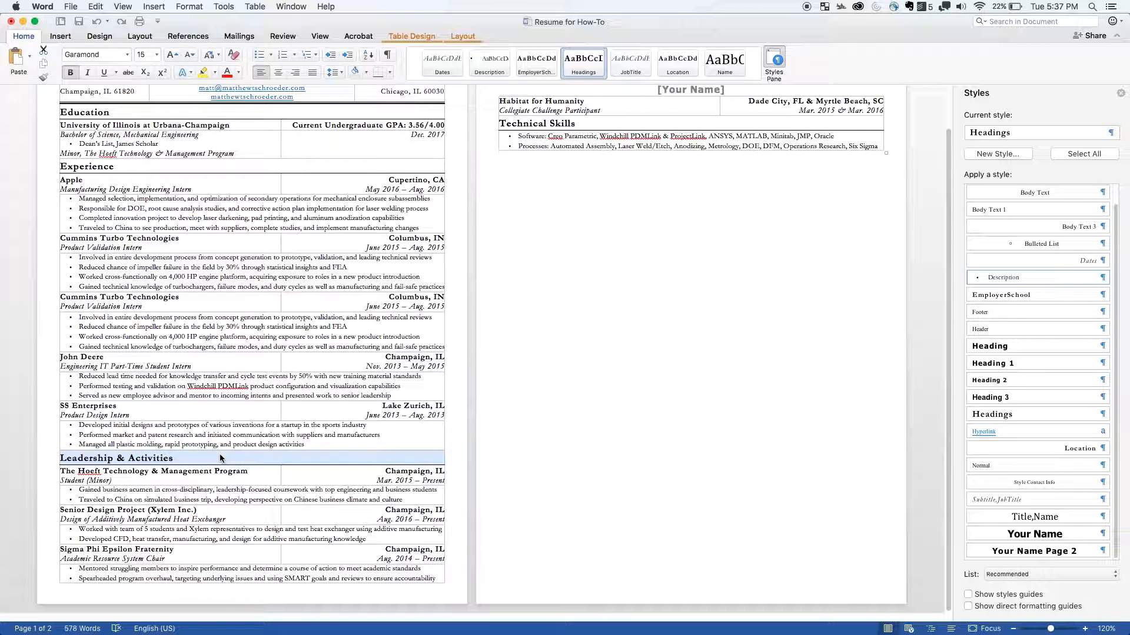
scroll(221, 458, "up", 2)
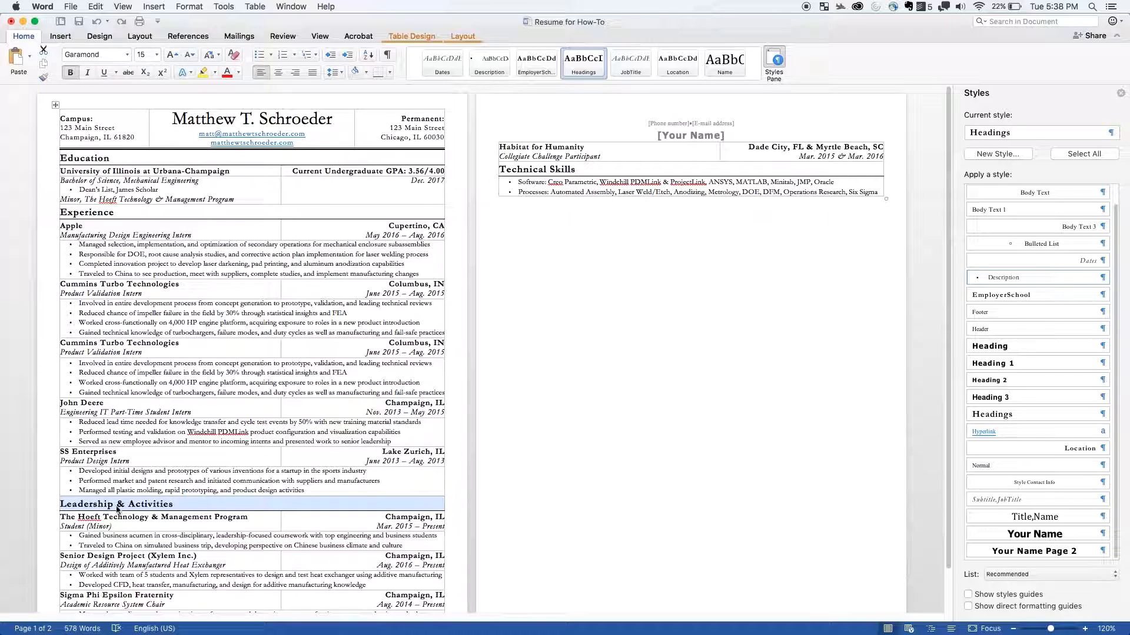
key("super+c")
left_click(30, 56)
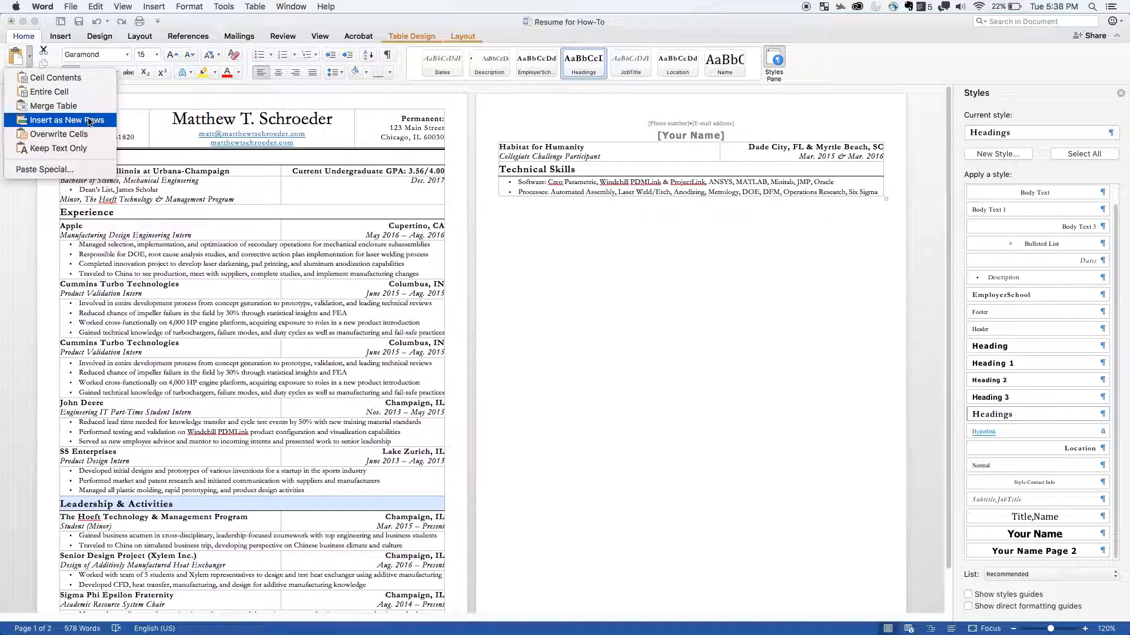
left_click(607, 179)
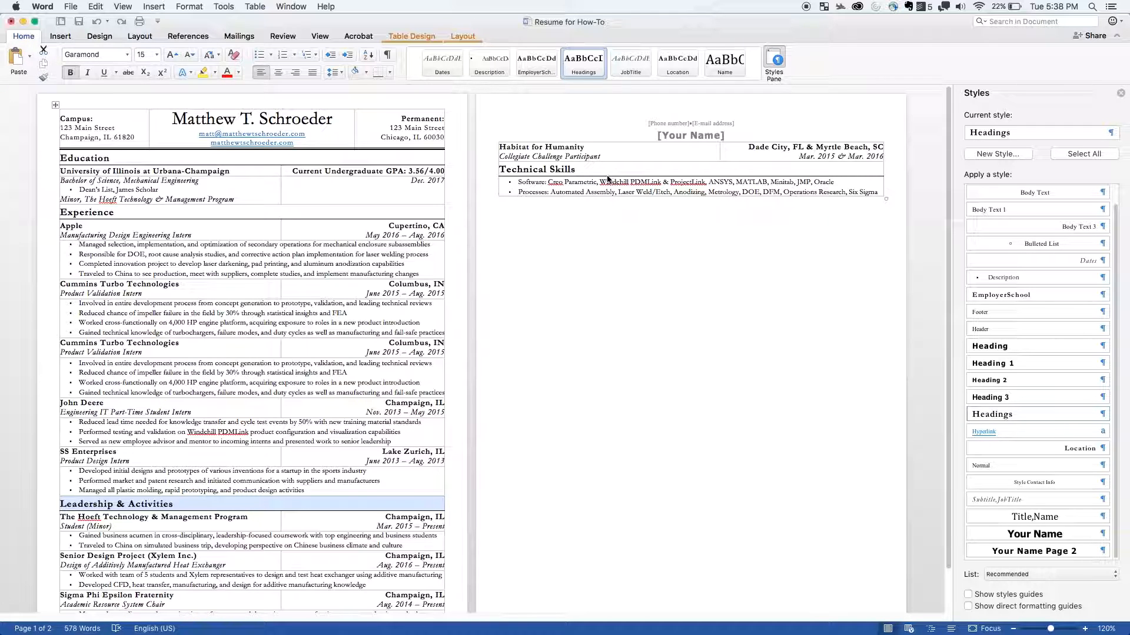
left_click(583, 195)
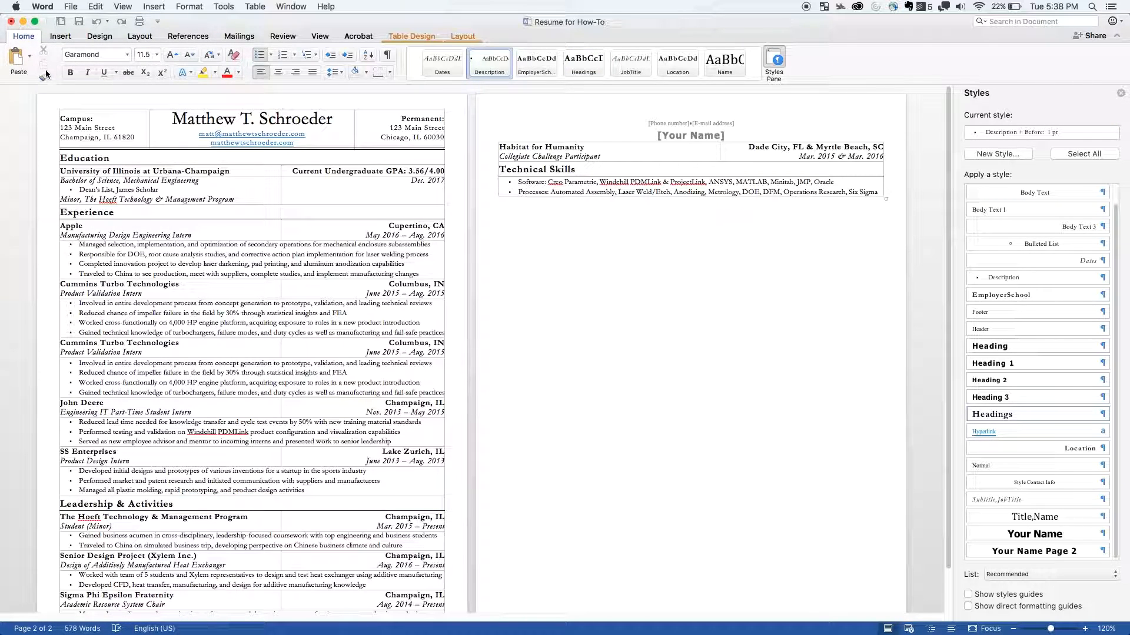
left_click(29, 56)
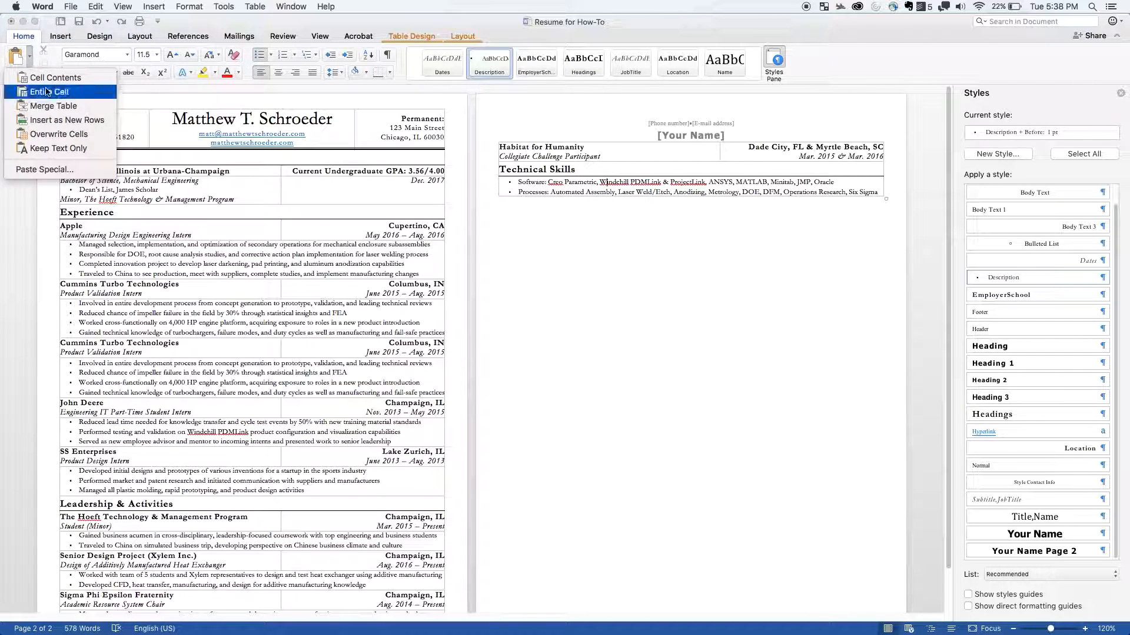
left_click(67, 120)
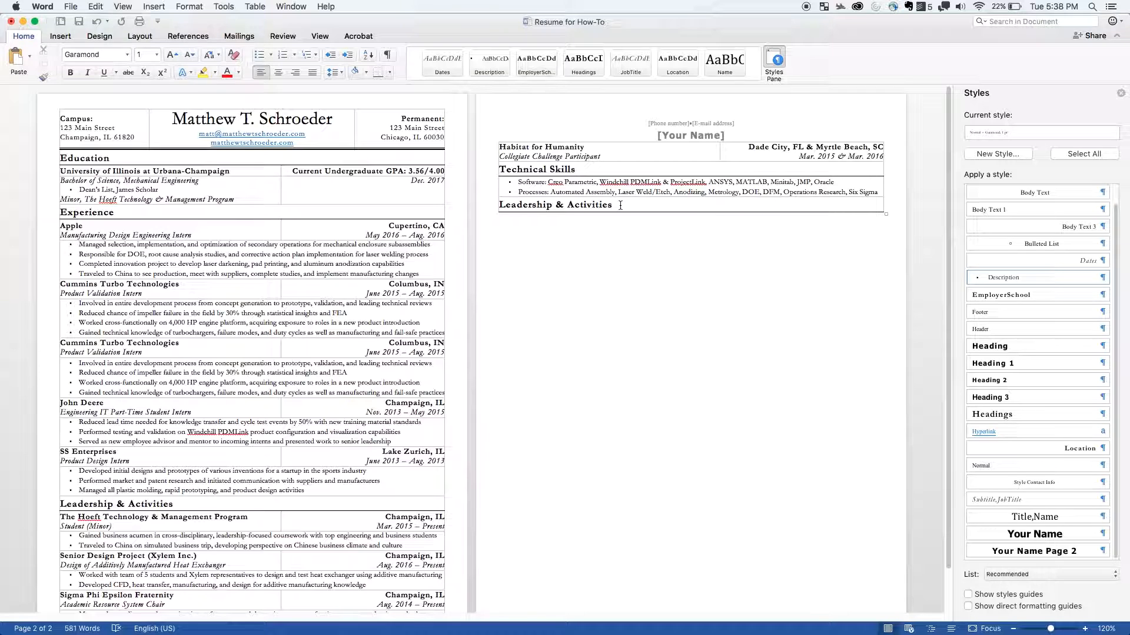
key("super+z")
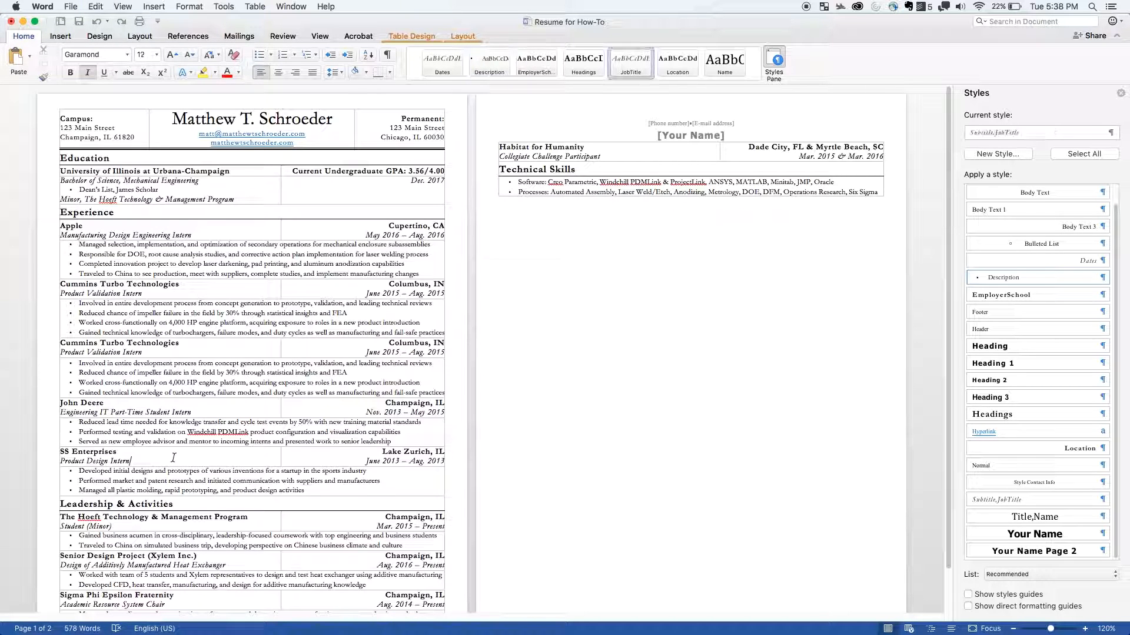
- Delete all table rows of the second Cummins Turbo Technologies entry, including its four bullets
scroll(211, 483, "down", 2)
scroll(212, 483, "up", 2)
left_click_drag(435, 398, 242, 349)
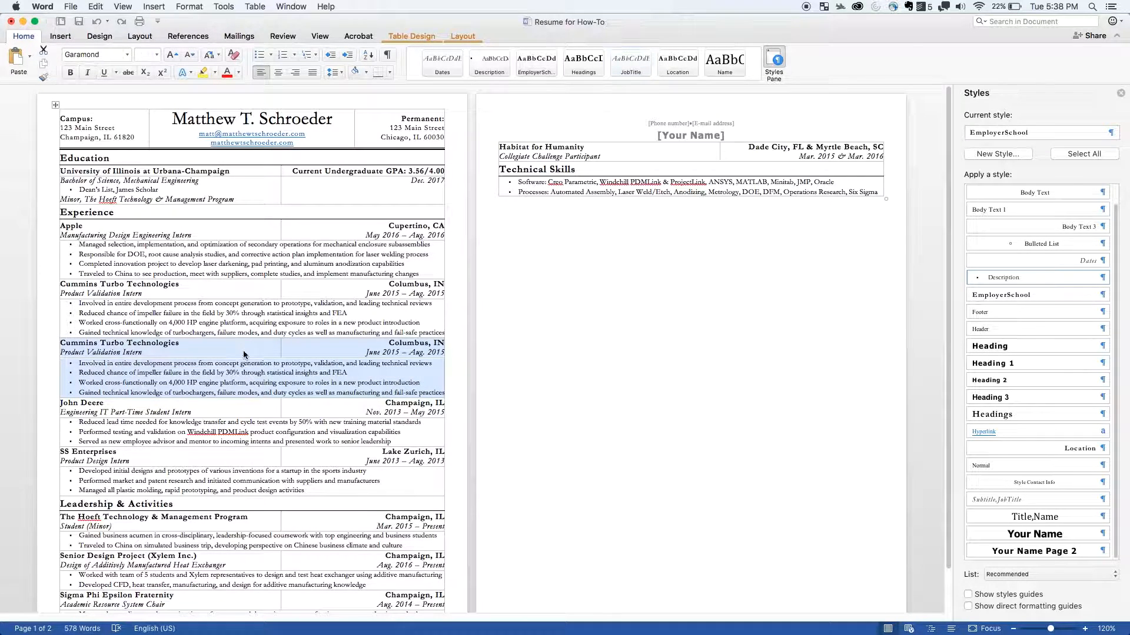
right_click(242, 348)
left_click(288, 408)
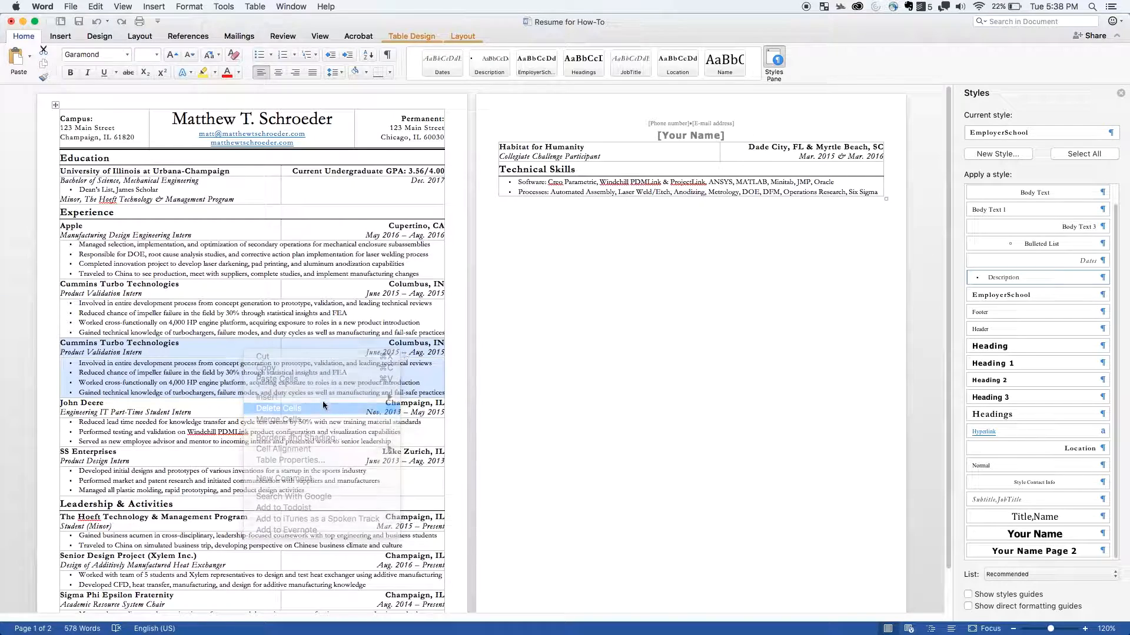
left_click(545, 198)
left_click(589, 229)
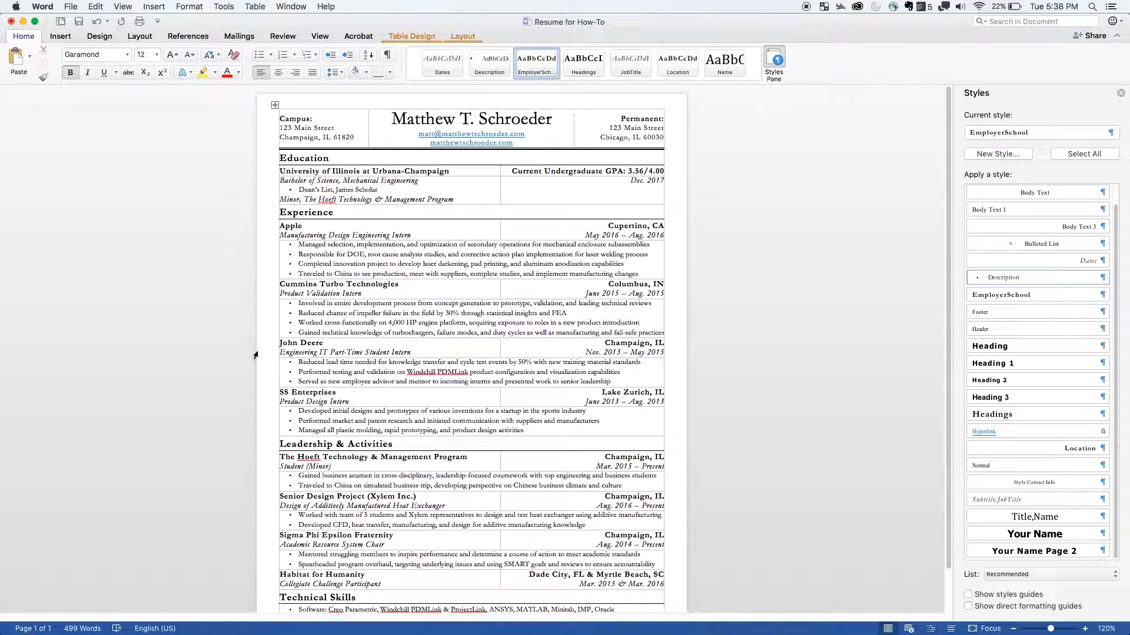
left_click(305, 129)
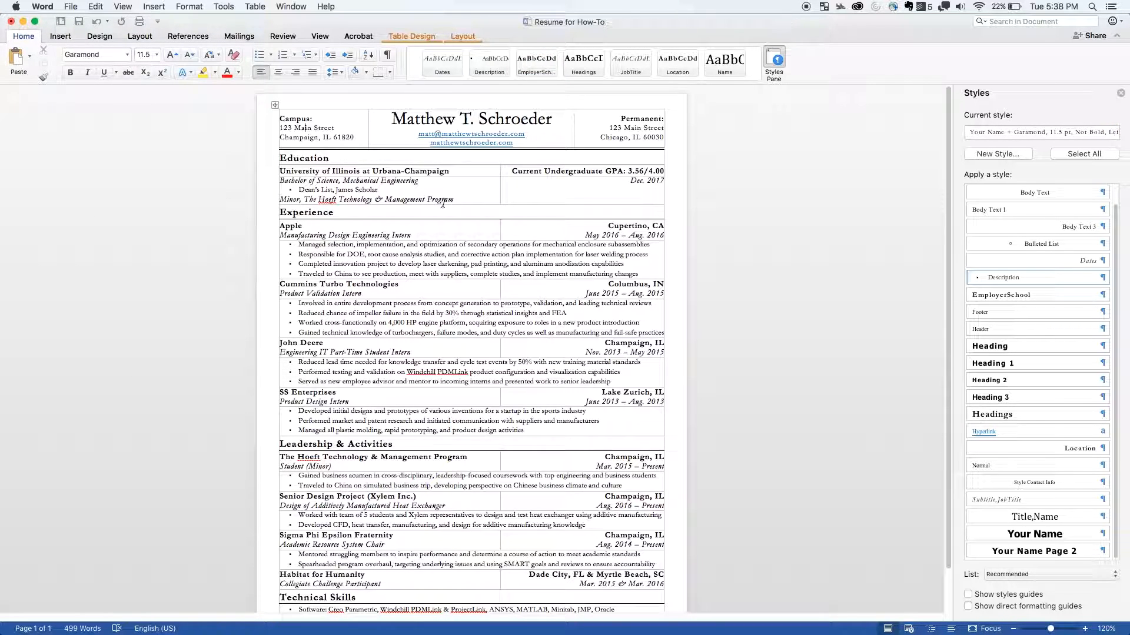
scroll(441, 227, "down", 2)
scroll(441, 228, "up", 2)
scroll(441, 228, "down", 1)
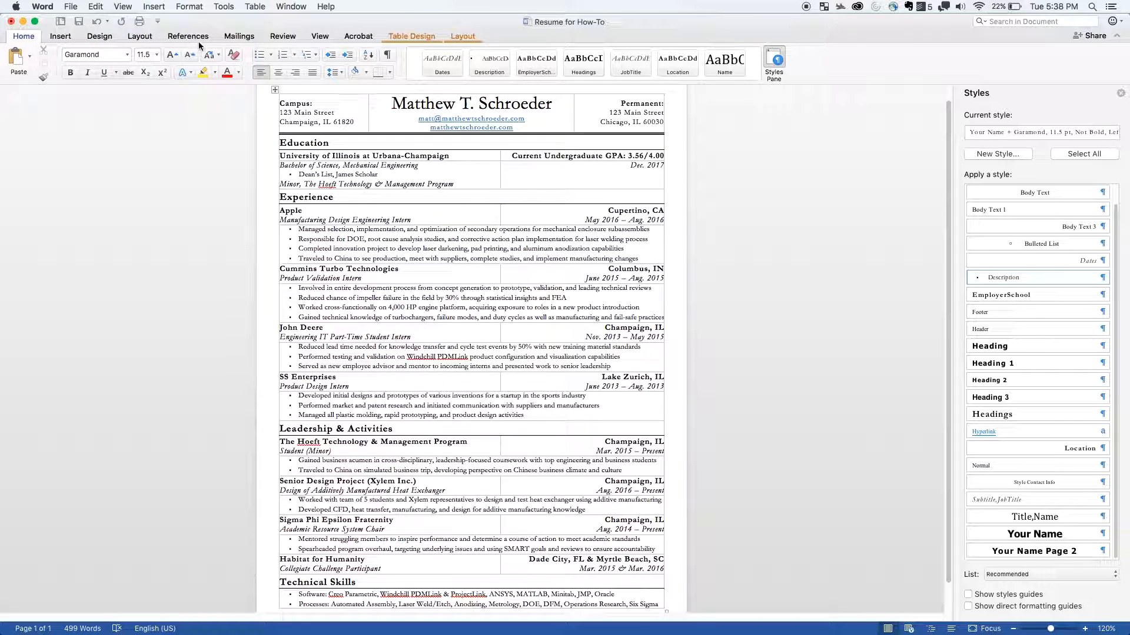
- Set custom page margins of 0.5" at the top, bottom, left and right for the whole document
left_click(148, 41)
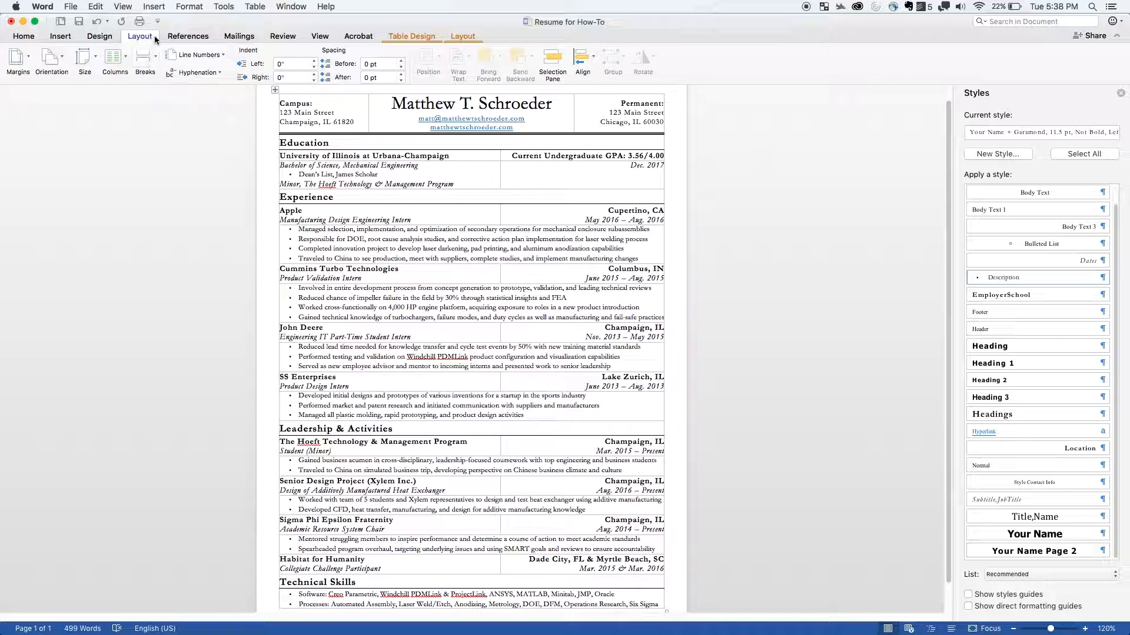
left_click(30, 53)
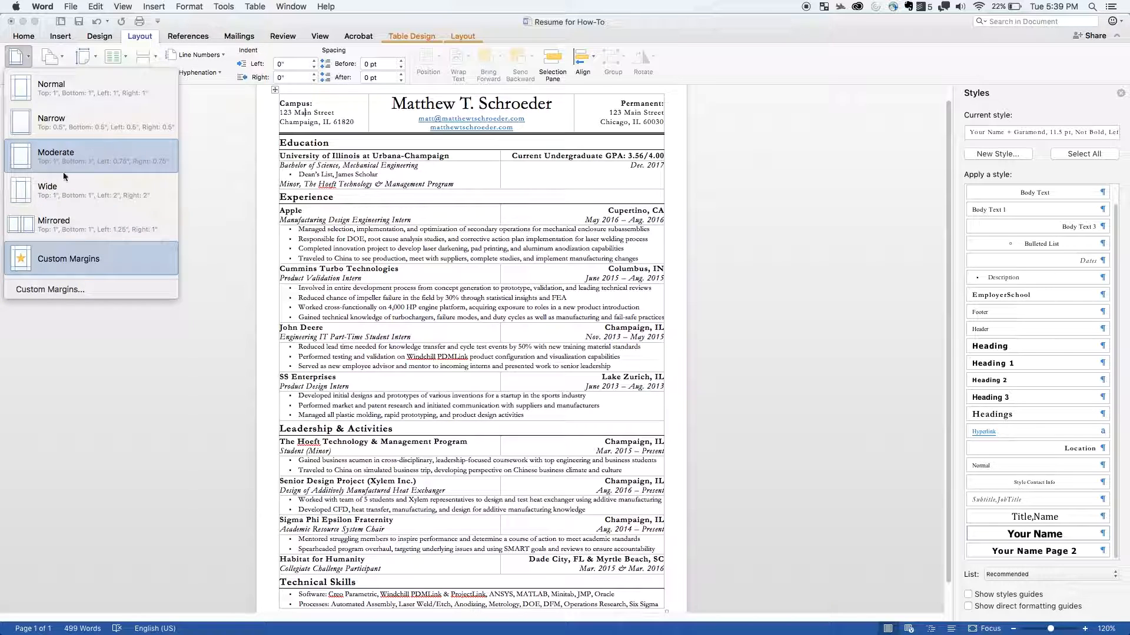
left_click(52, 290)
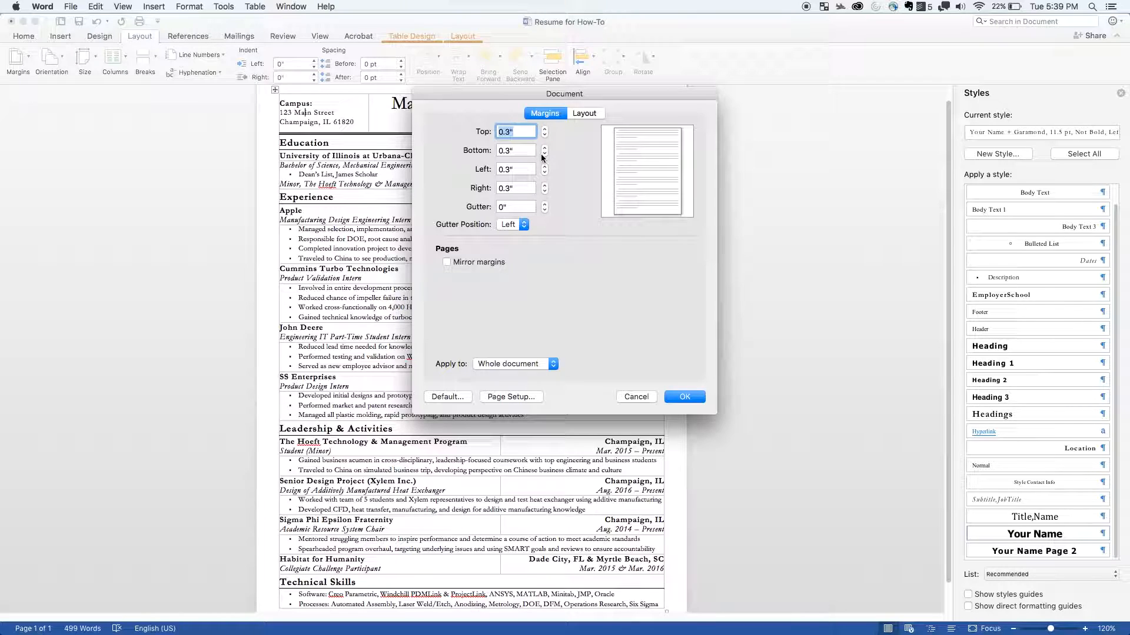
type(".5")
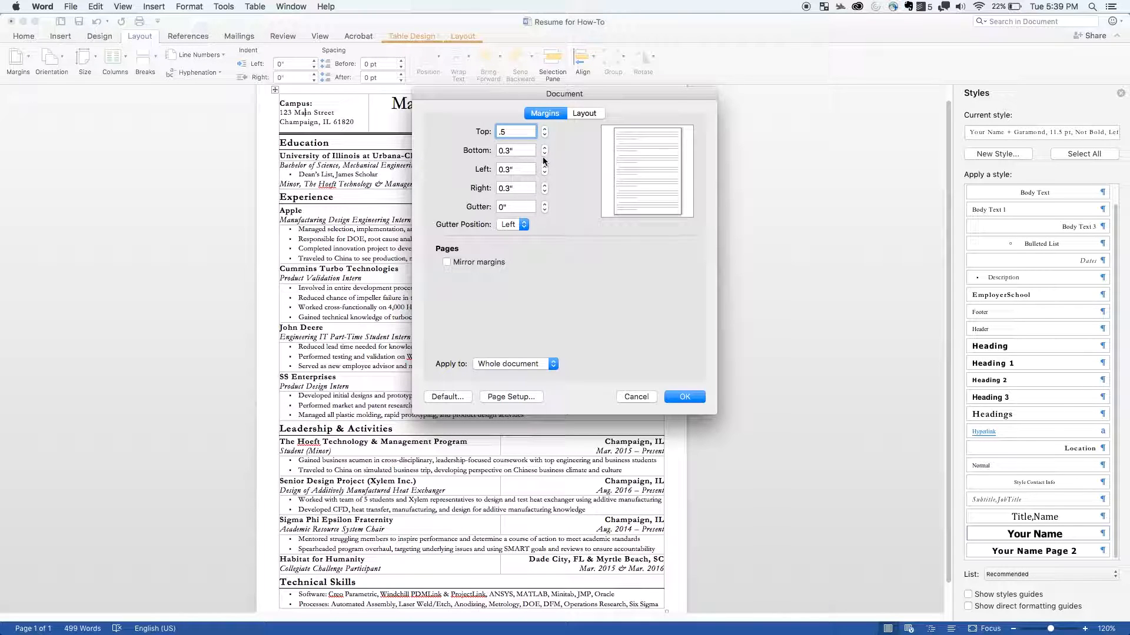
key("Tab")
type("38")
key("BackSpace")
key("BackSpace")
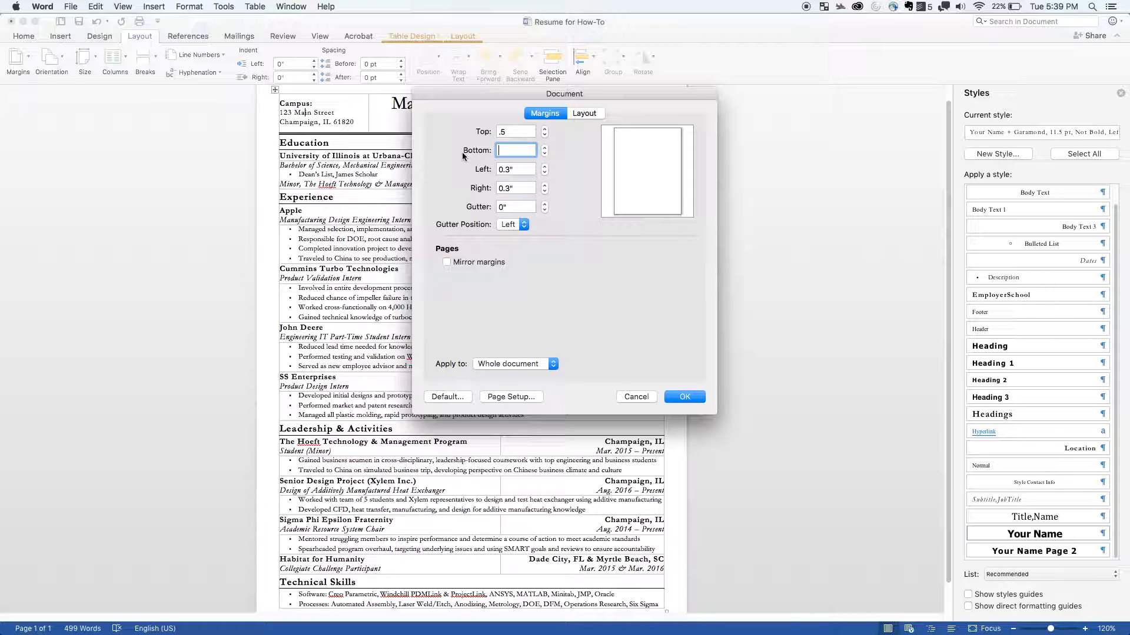
type(".5")
key("Tab")
type(".5")
key("Tab")
type(".5")
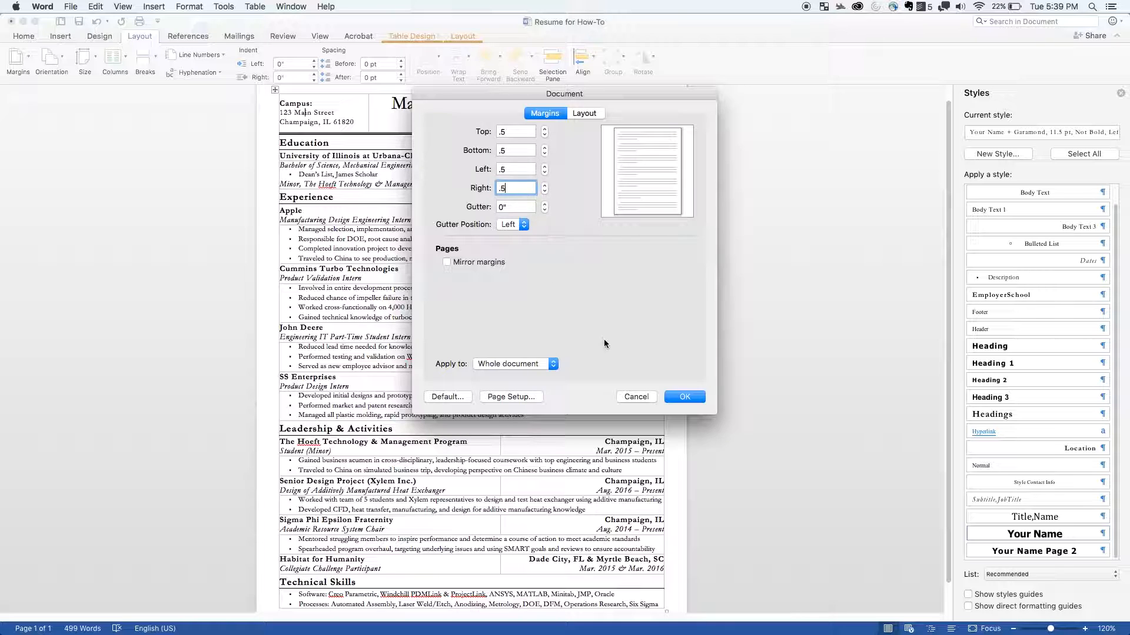
left_click(684, 396)
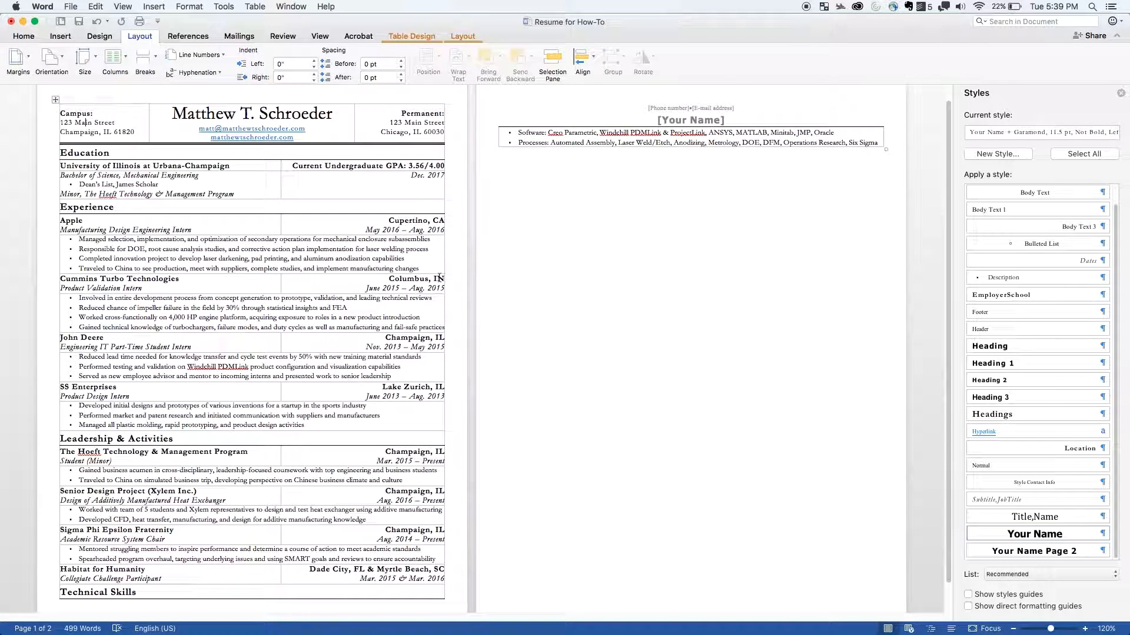
scroll(410, 280, "down", 1)
scroll(410, 280, "up", 2)
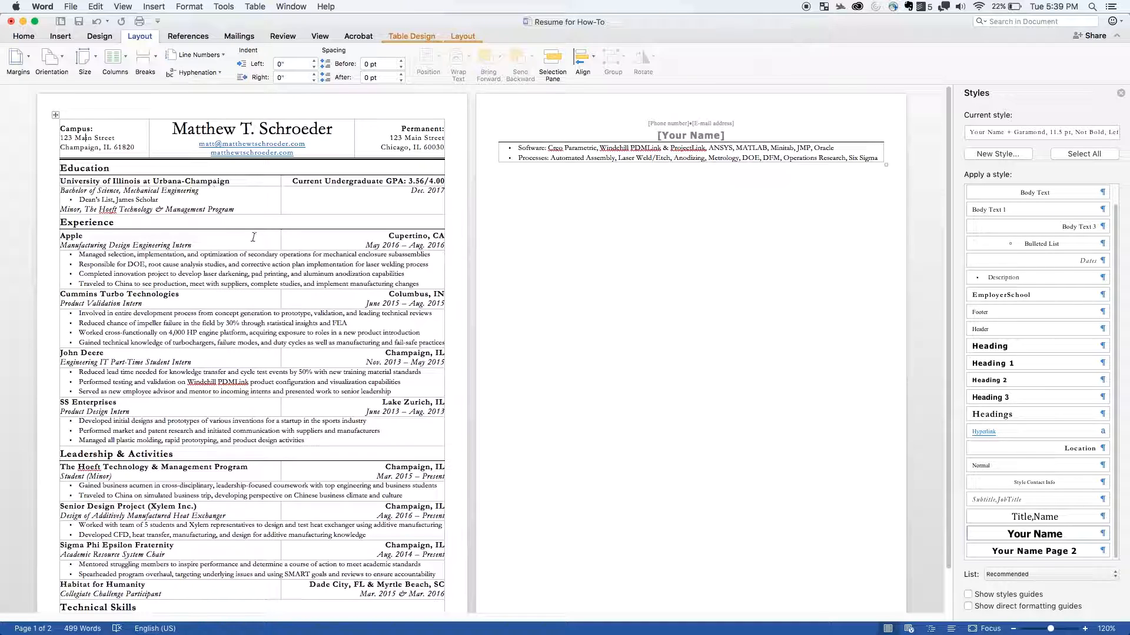
- Set the preferred width of the entire resume table to 7.5 inches in its table properties
left_click(451, 330)
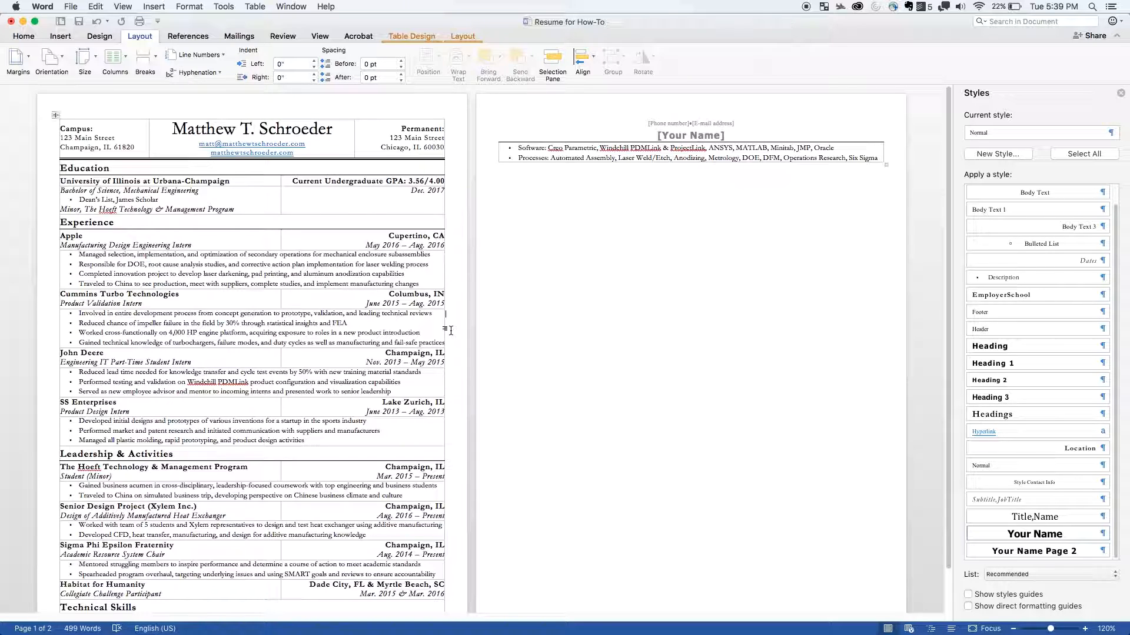
left_click(53, 113)
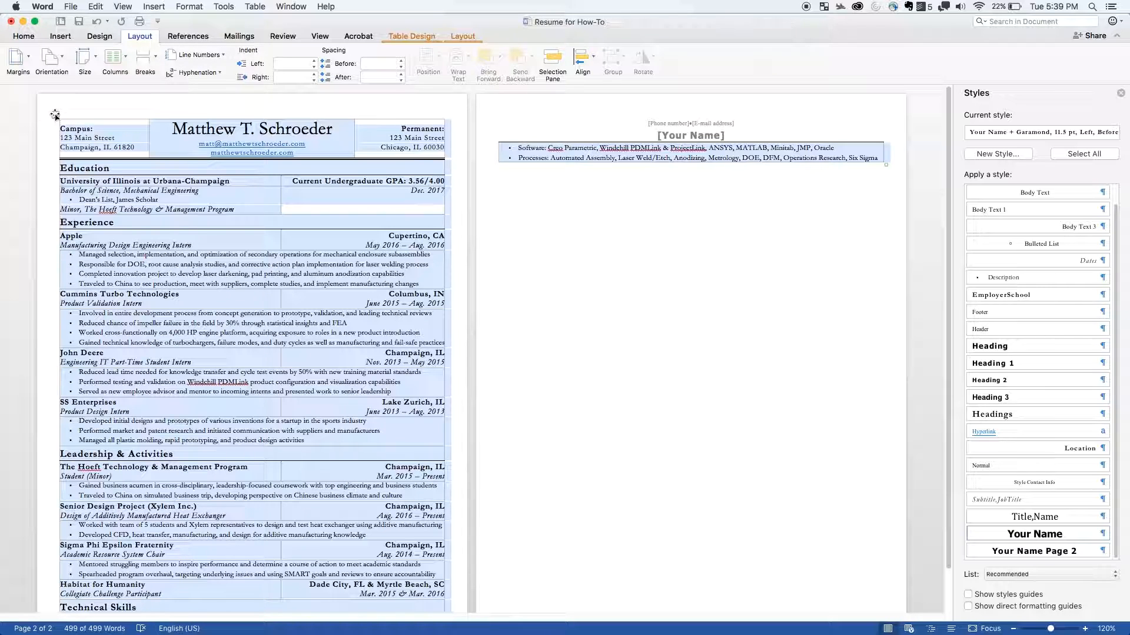
left_click(80, 284)
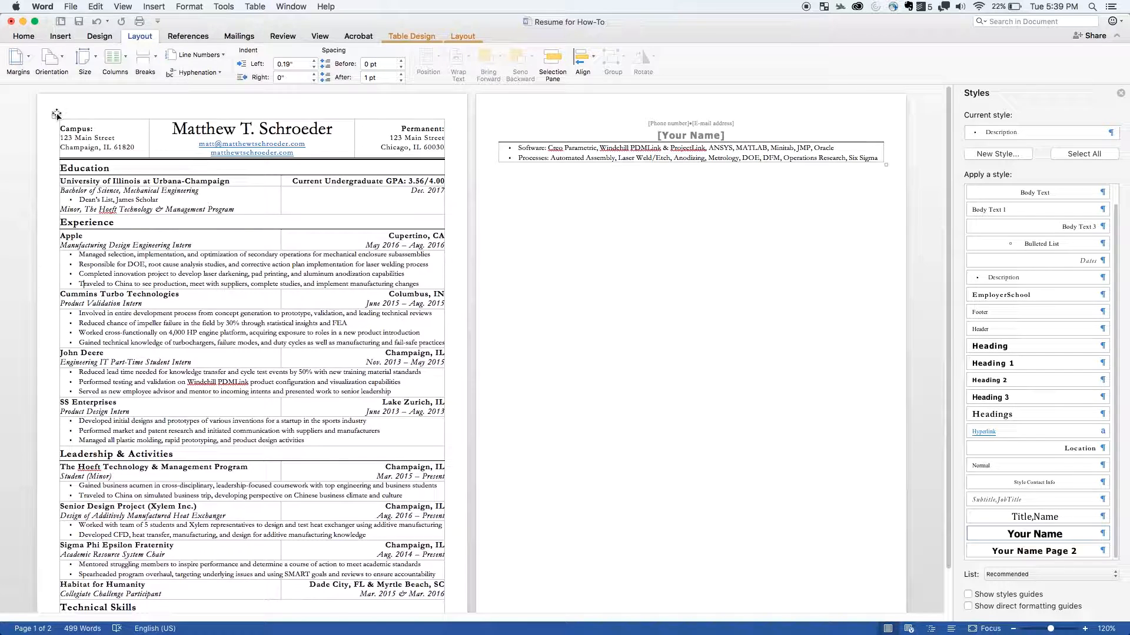
right_click(56, 114)
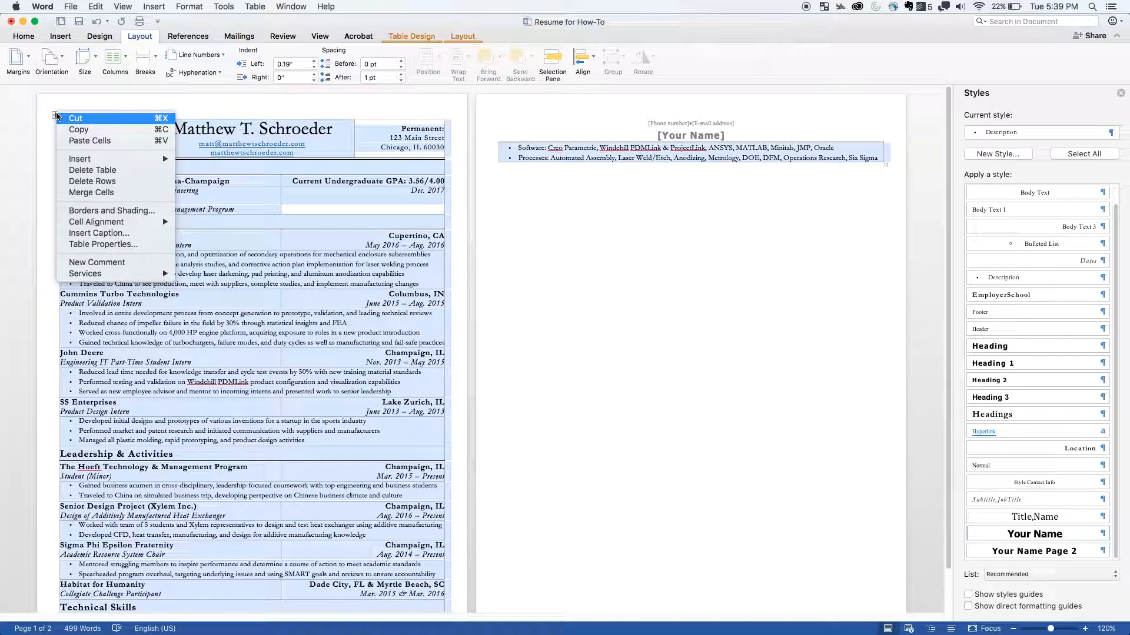
left_click(111, 244)
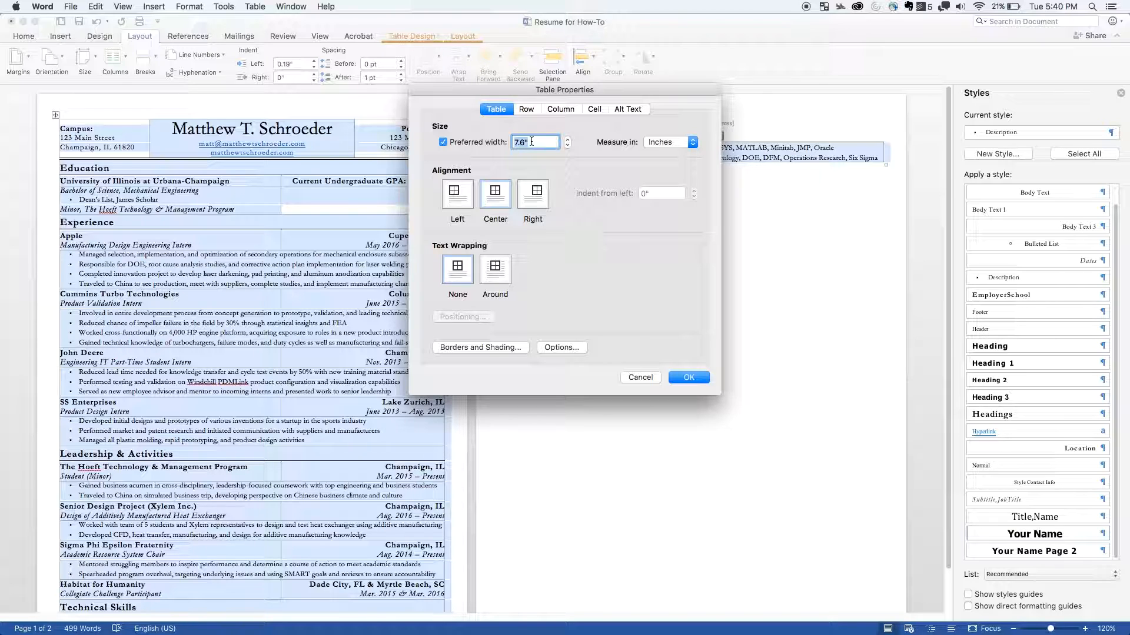
type("7.")
left_click(701, 381)
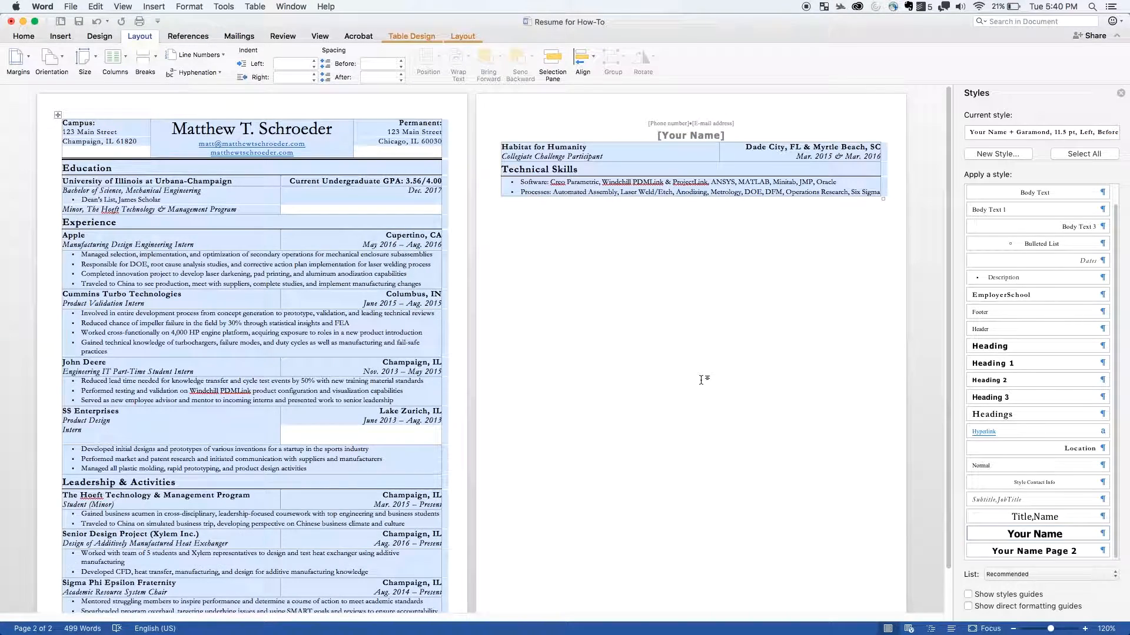
- Check the resume table's preferred width and alignment in its table properties, keeping the Center alignment
left_click(452, 147)
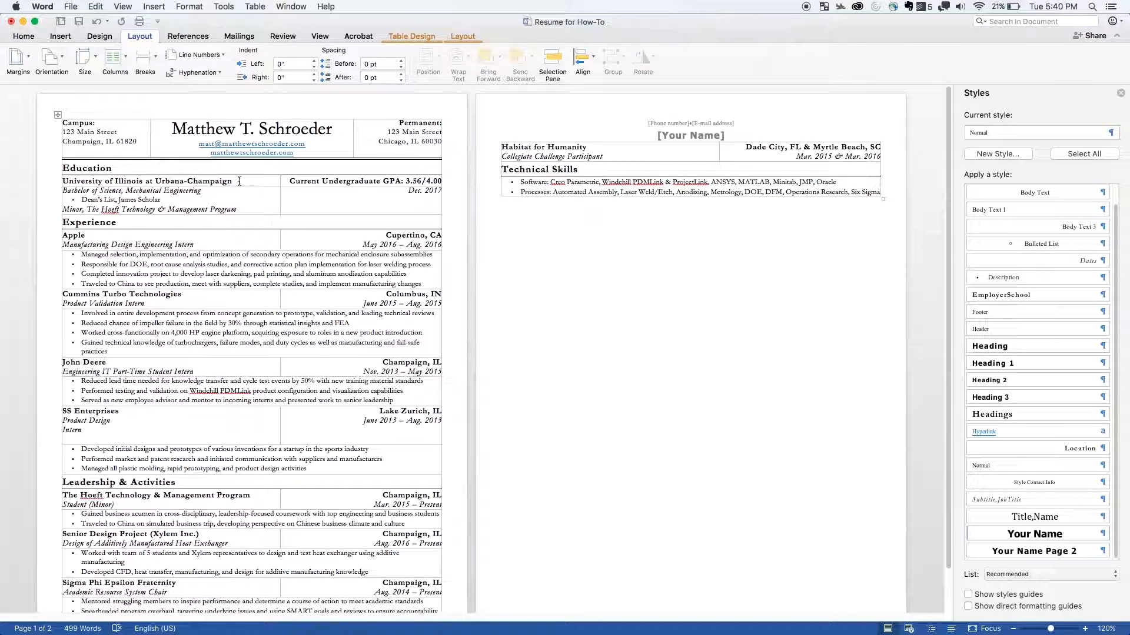
left_click_drag(57, 115, 63, 120)
key("super+z")
right_click(58, 120)
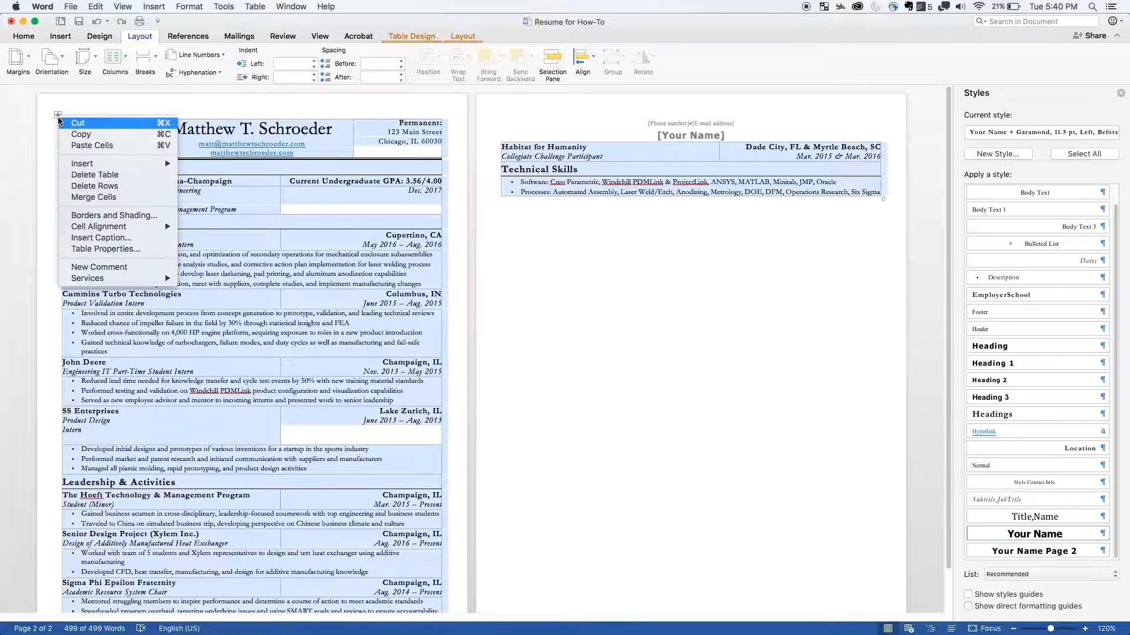
left_click(116, 251)
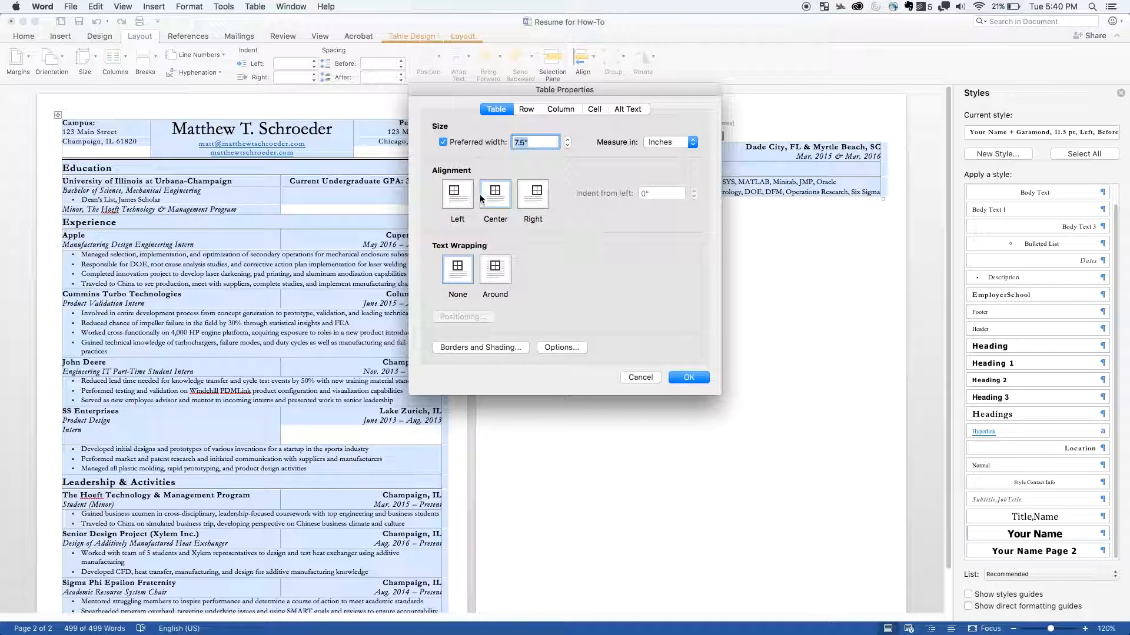
left_click(694, 379)
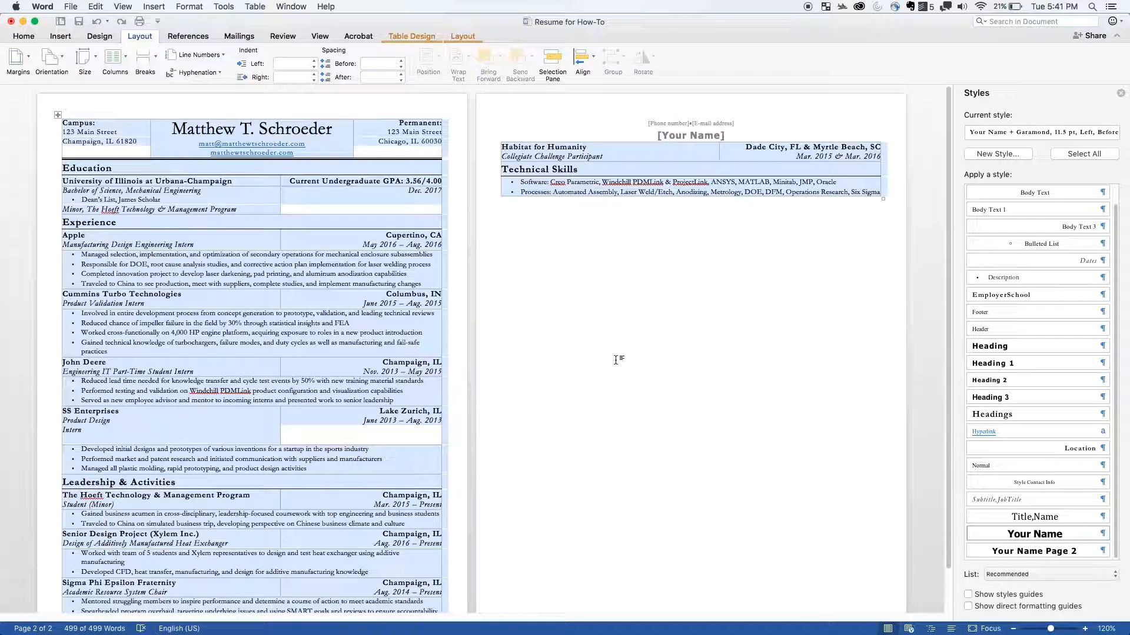
- Modify the Hyperlink style used by the header's e-mail and website links to have no underline and the Automatic font color
left_click(303, 147)
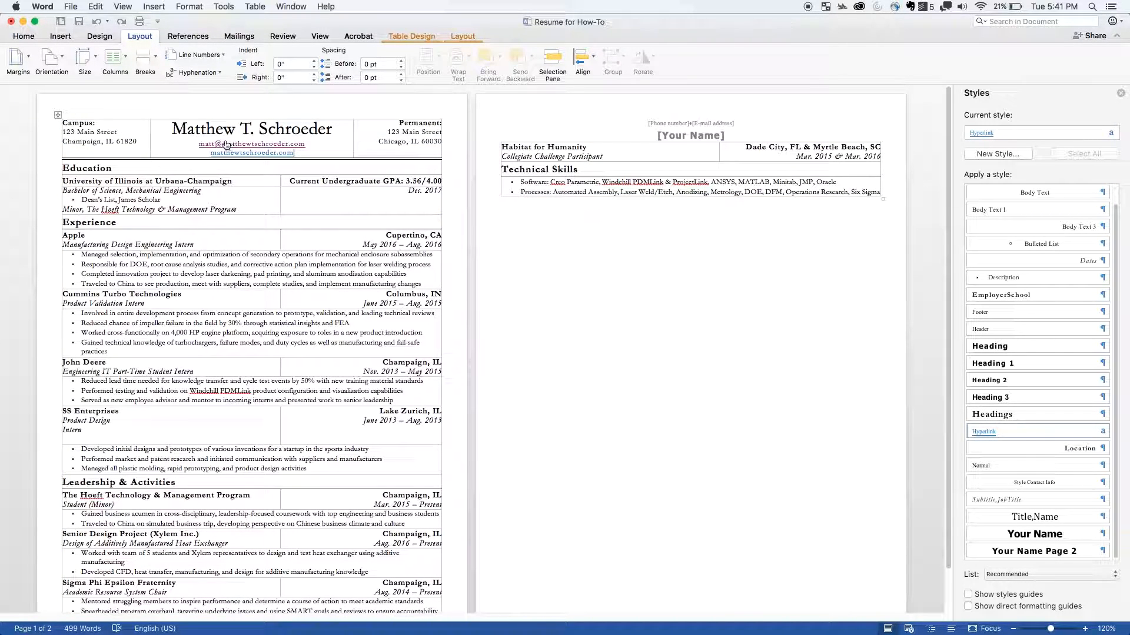
left_click(309, 151)
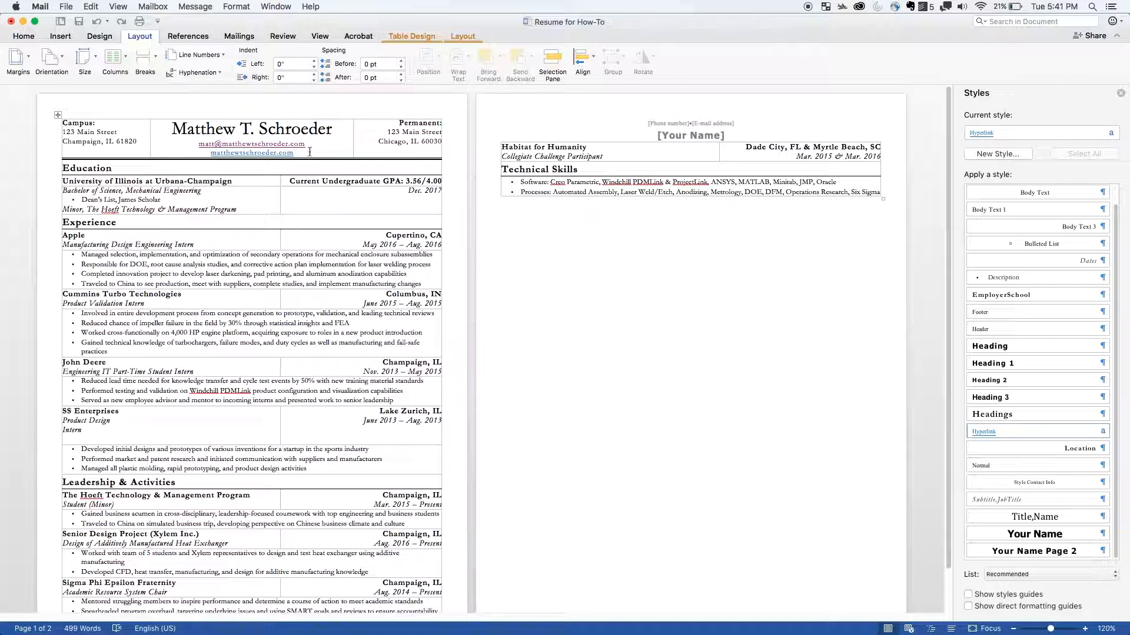
left_click_drag(220, 148, 197, 146)
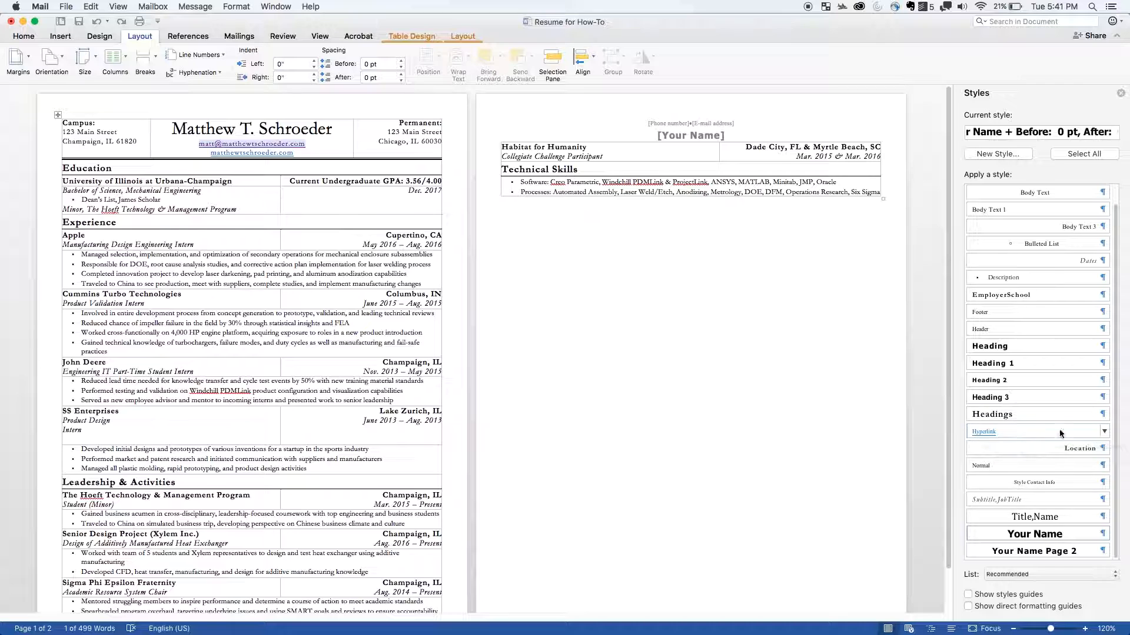
left_click(1103, 432)
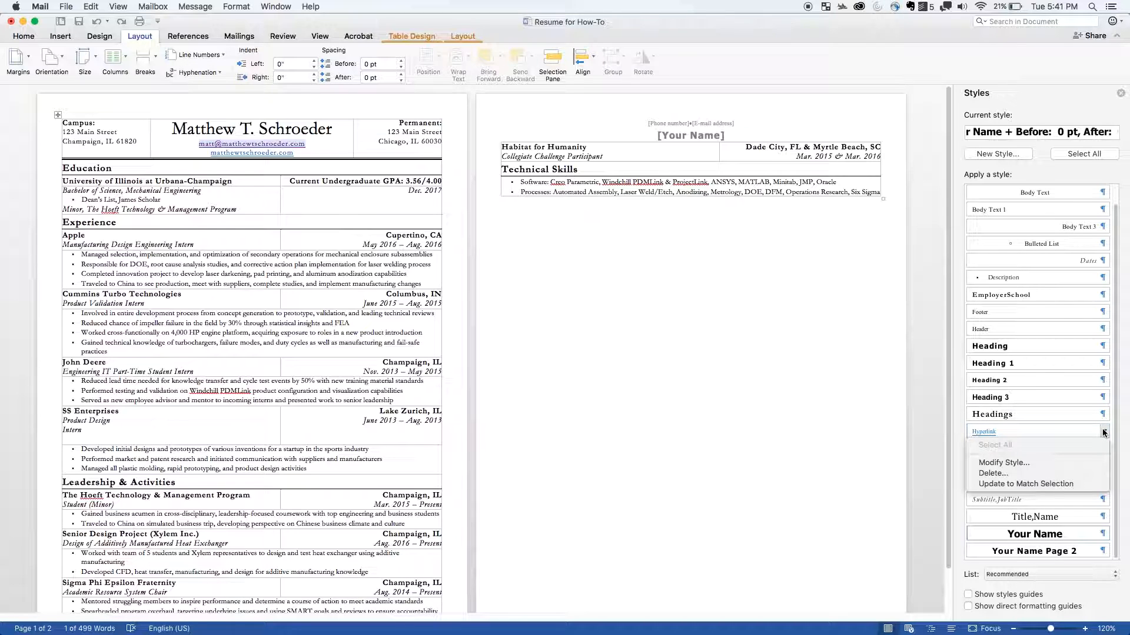
left_click(1013, 462)
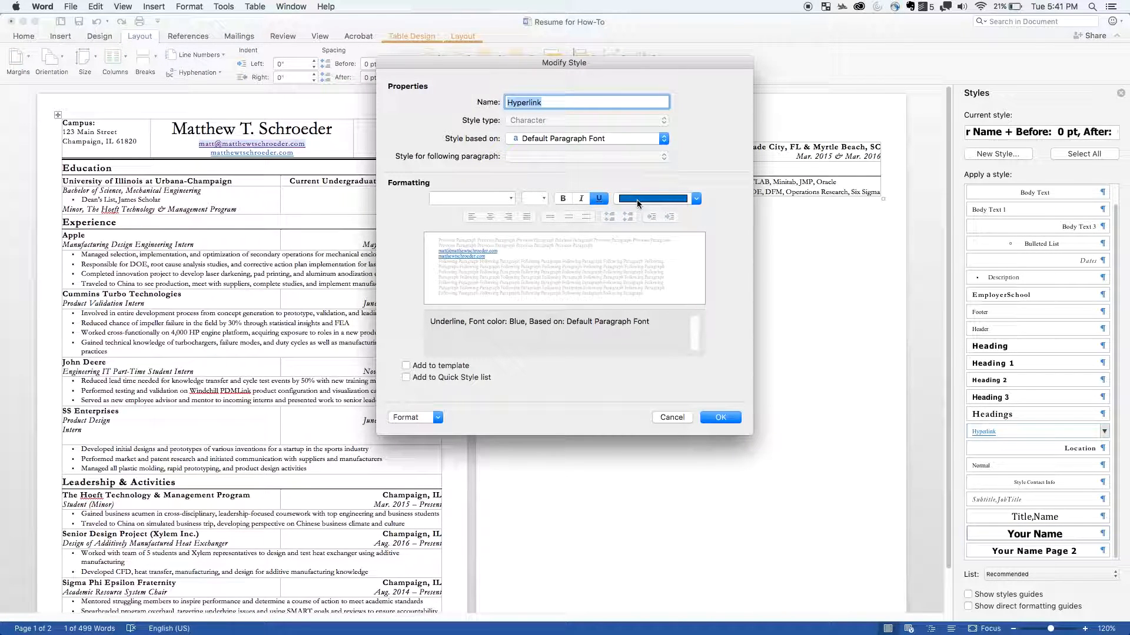
left_click(604, 203)
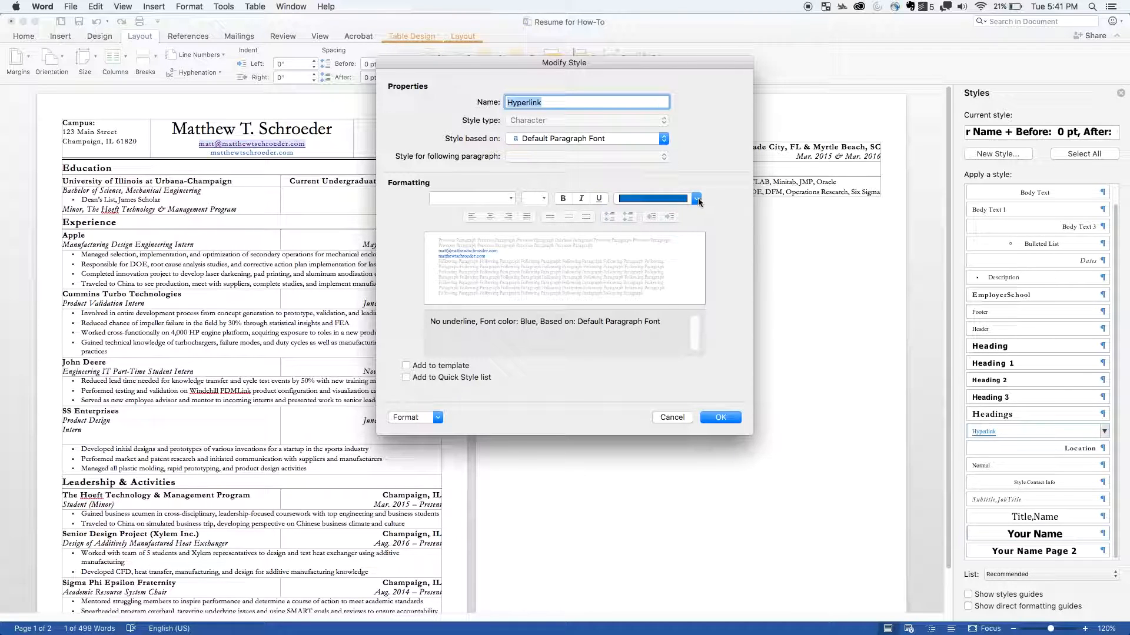
left_click(696, 200)
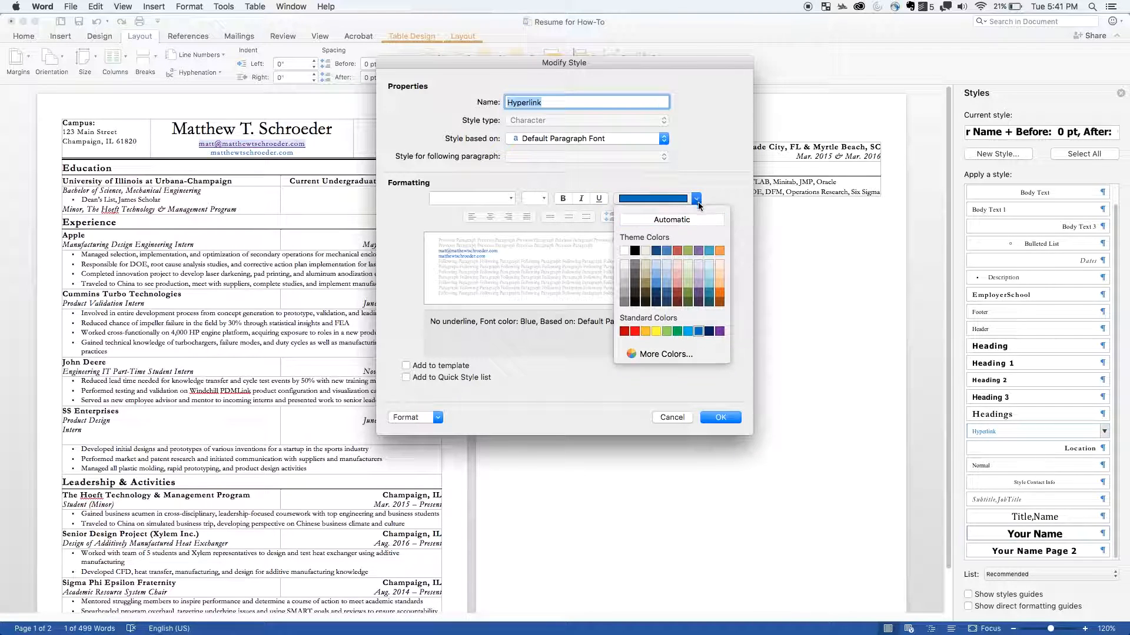
left_click(655, 220)
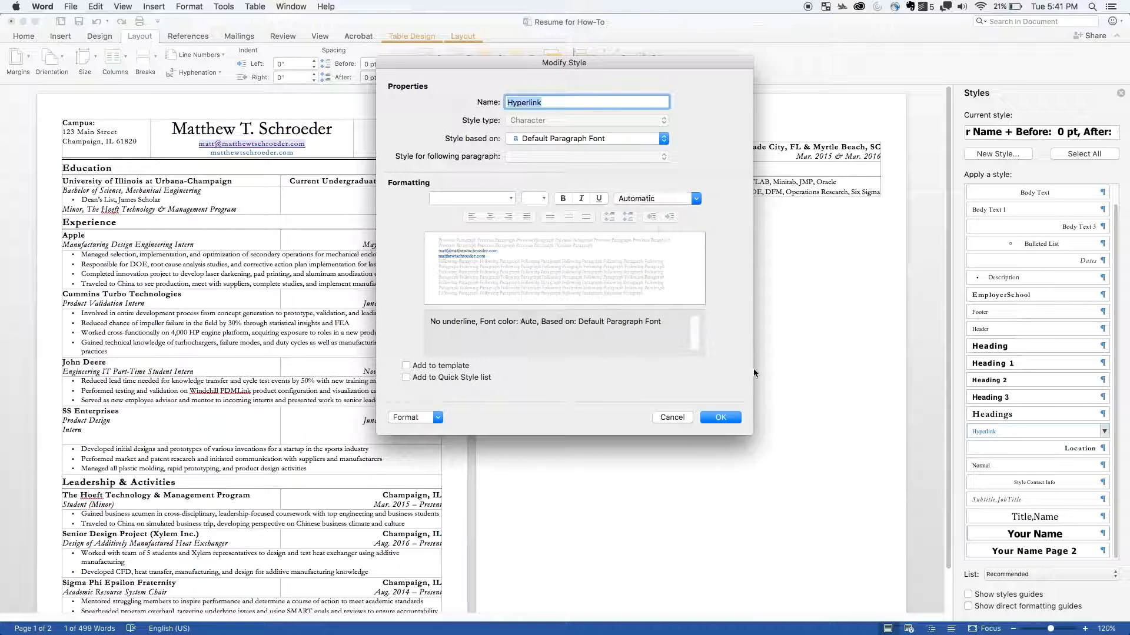
left_click(714, 418)
left_click(294, 156)
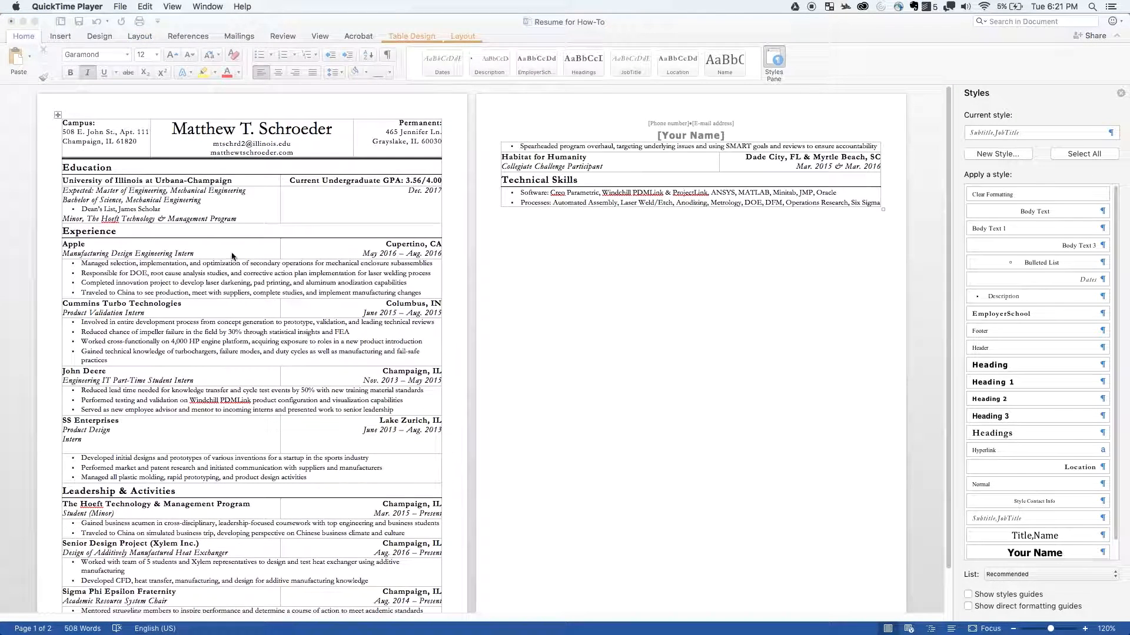
left_click(317, 265)
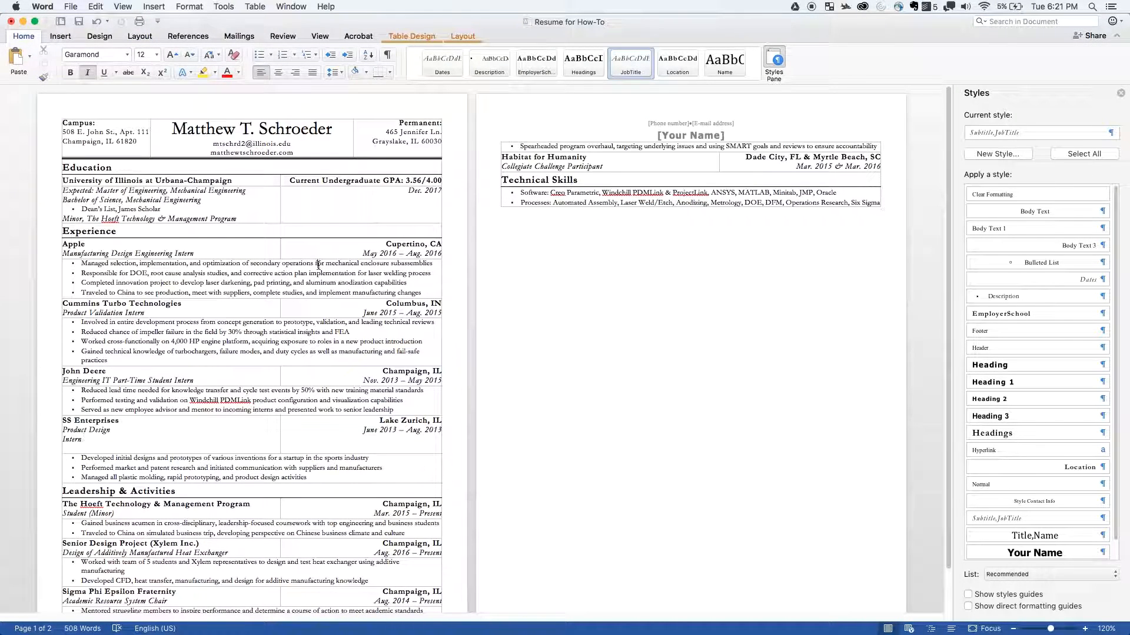
left_click(317, 265)
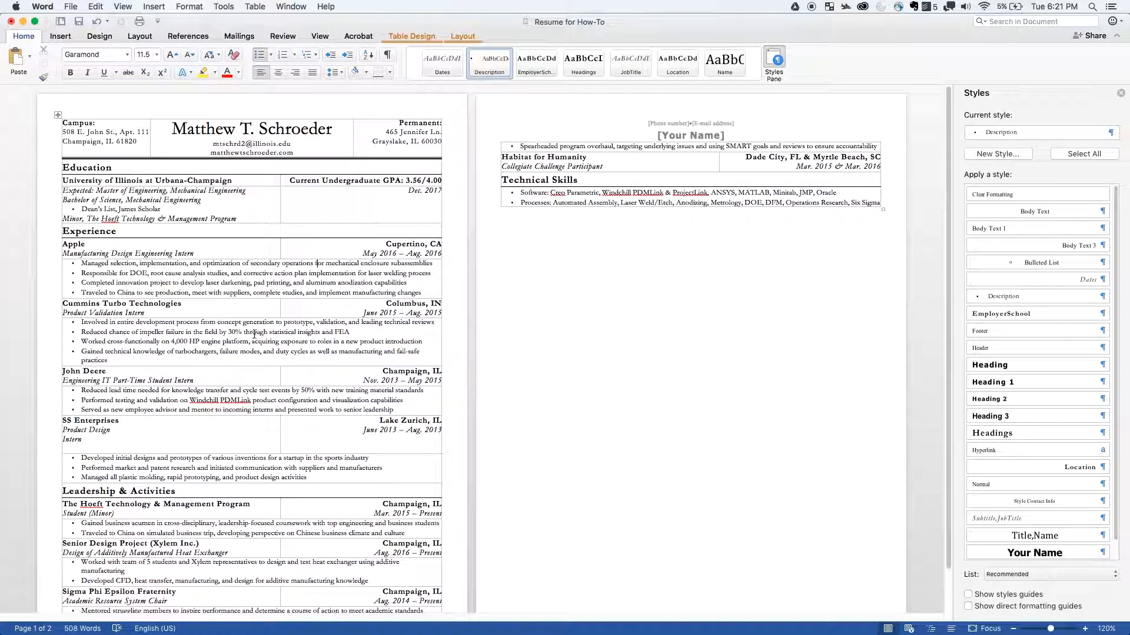
left_click(94, 253)
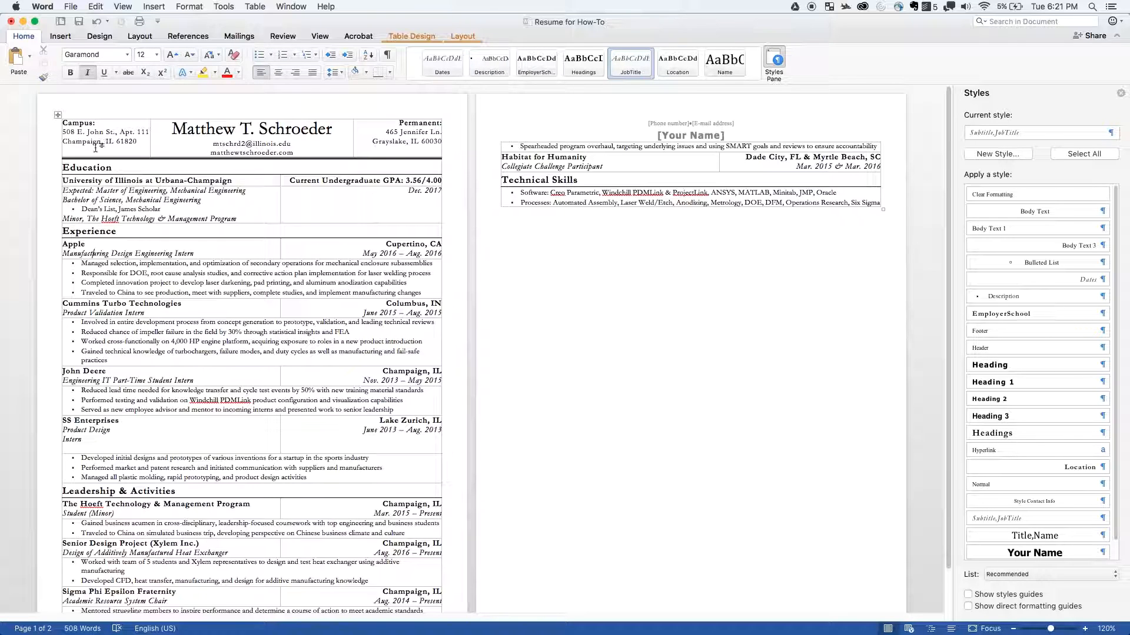
- Insert three rows above the Experience heading row and enter "Awards" in the first new row
left_click(99, 232)
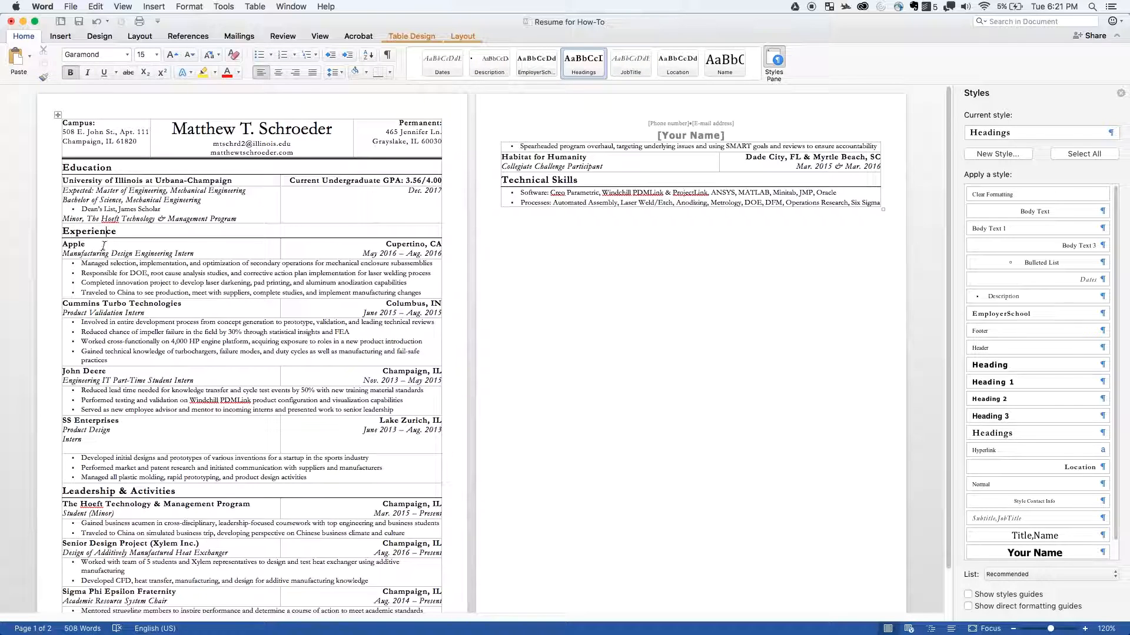
double_click(97, 236)
left_click(130, 234)
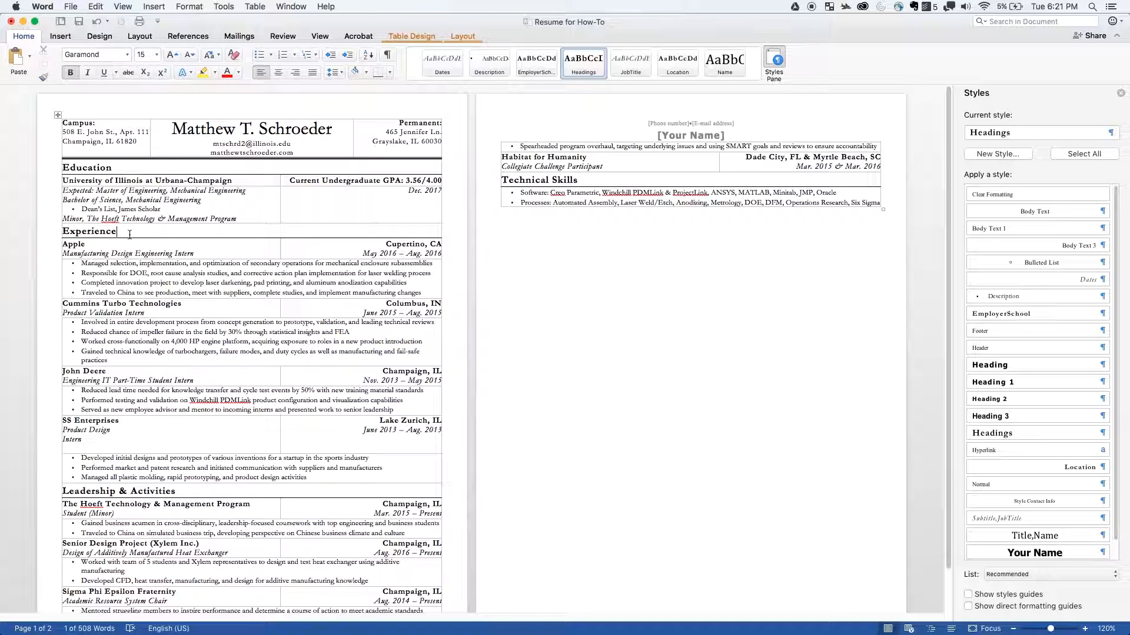
triple_click(129, 234)
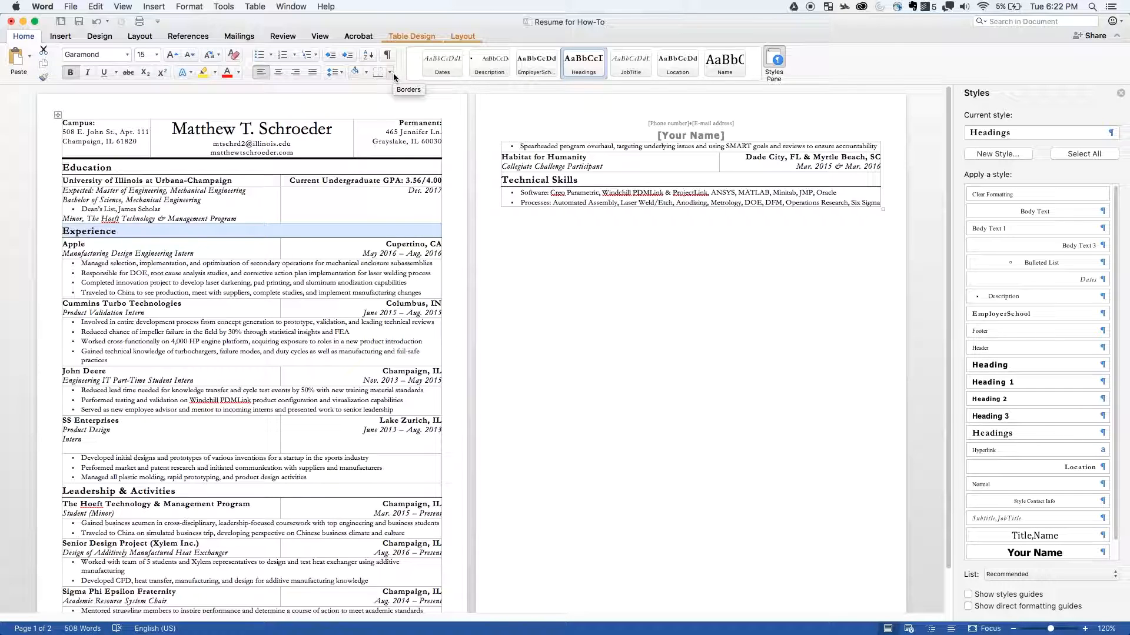
left_click(122, 234)
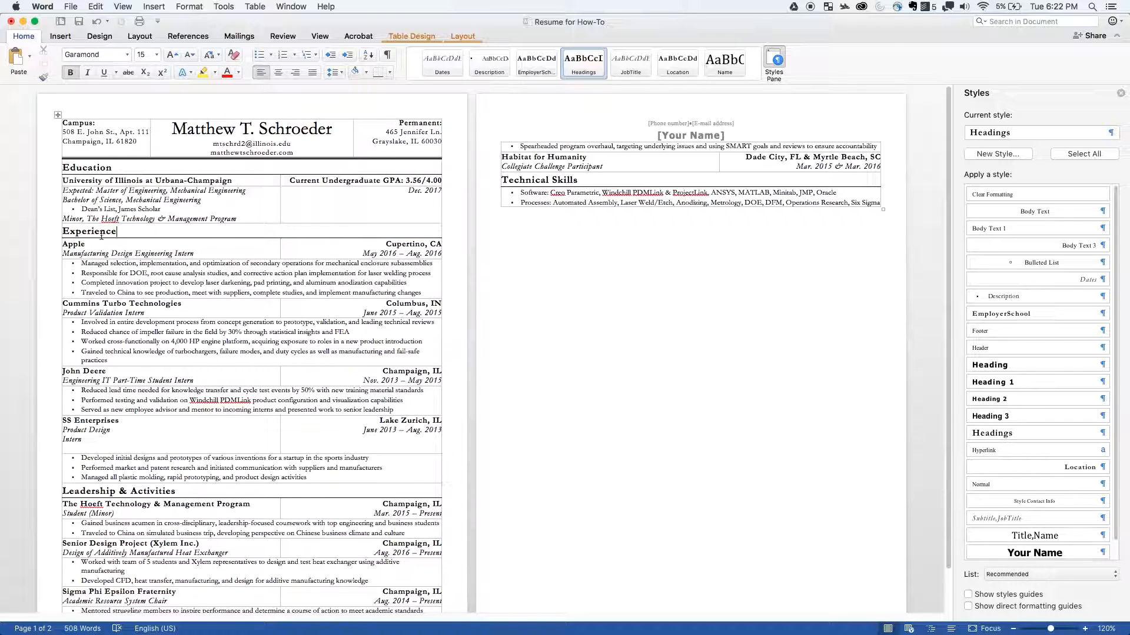
left_click(463, 36)
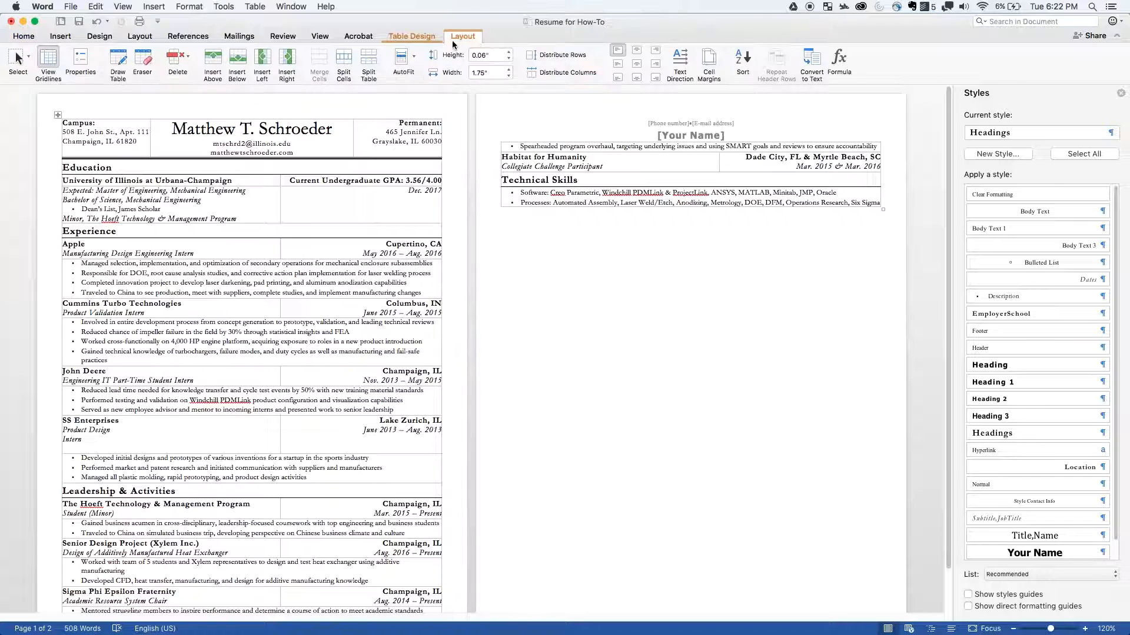
left_click(212, 62)
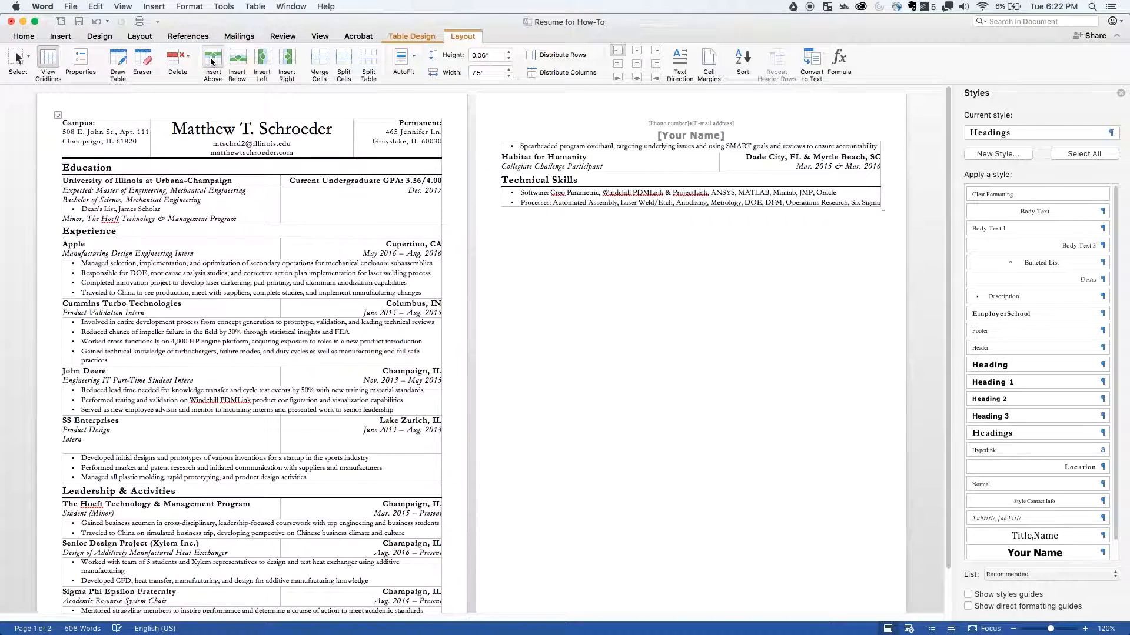
left_click(213, 62)
left_click(213, 62)
left_click(165, 248)
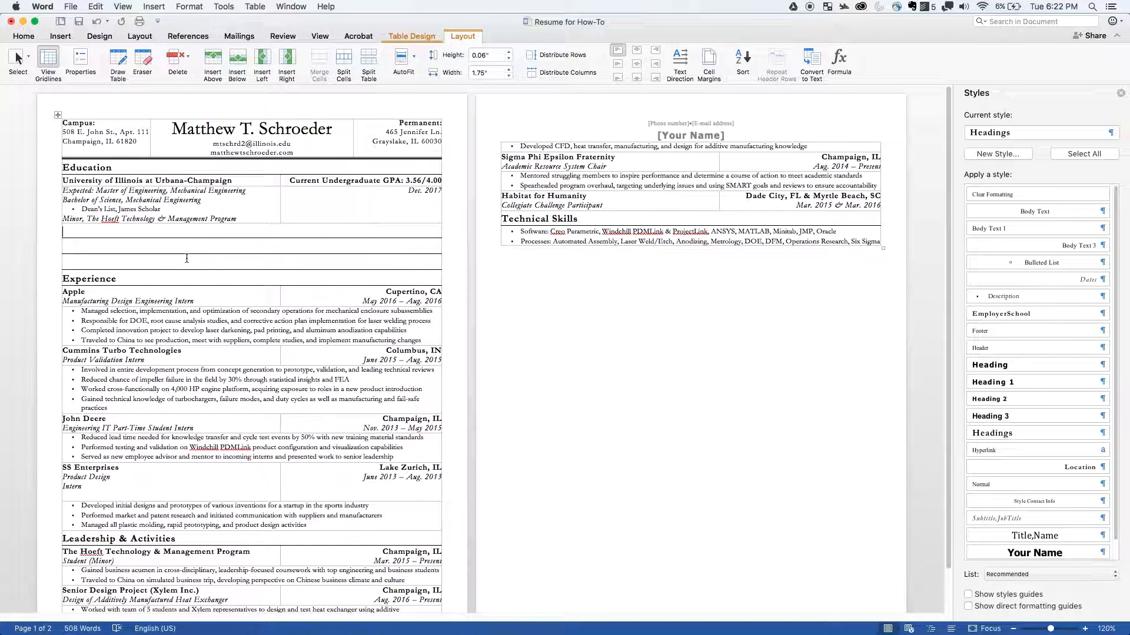
type("Awards")
- Clear the top and bottom borders of the blank row directly above the Experience heading in its Borders and Shading settings
left_click(71, 248)
left_click_drag(77, 251, 81, 256)
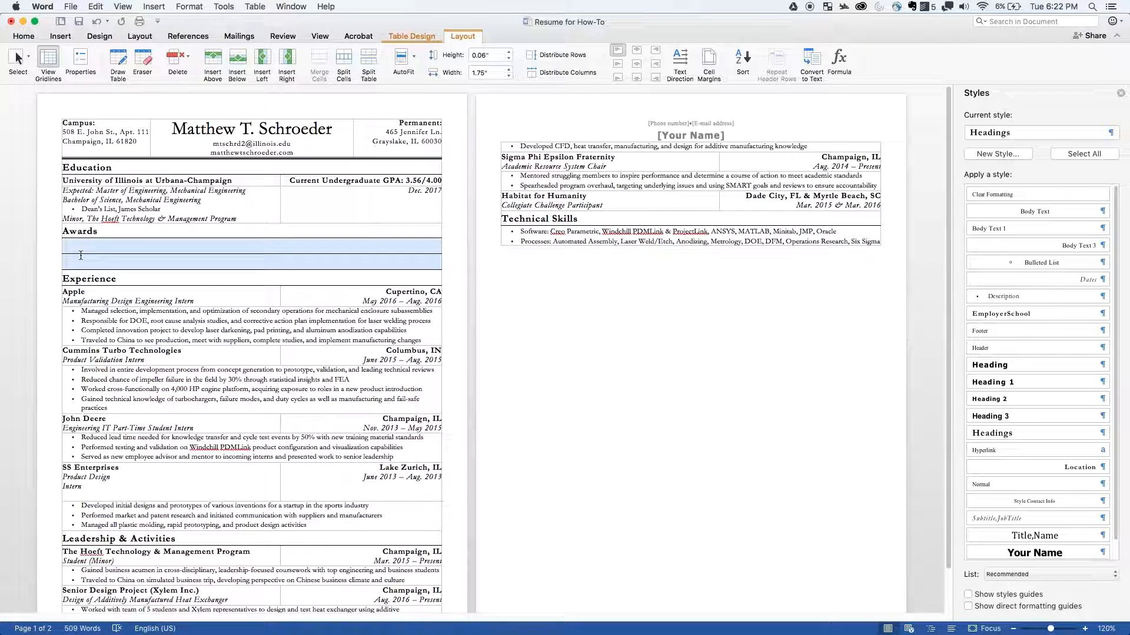
left_click(80, 255)
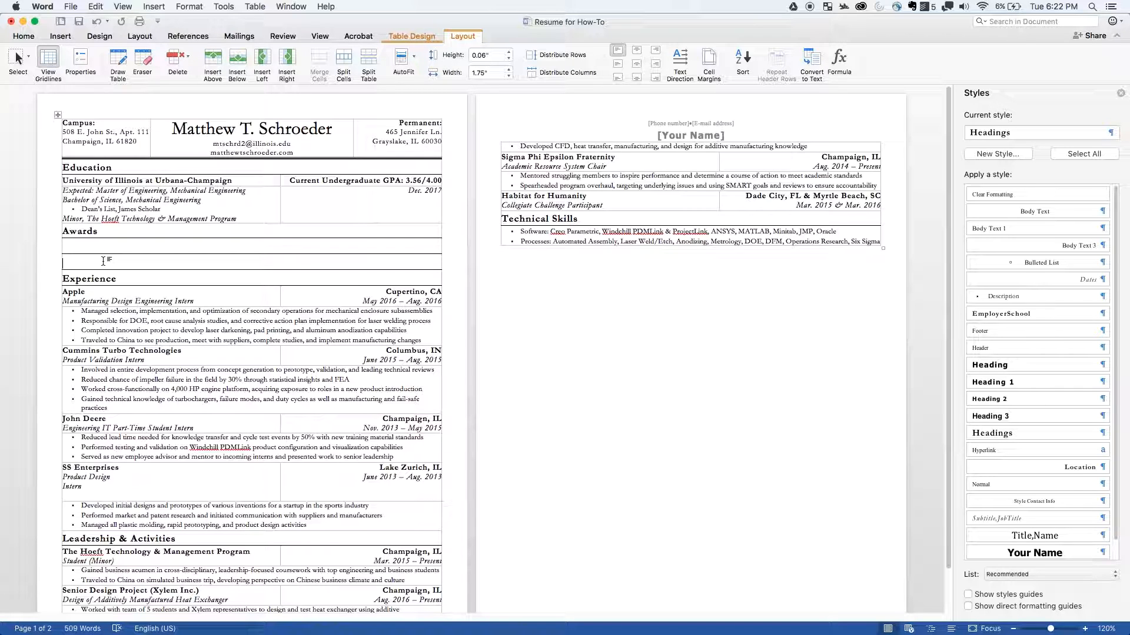
key("super+z")
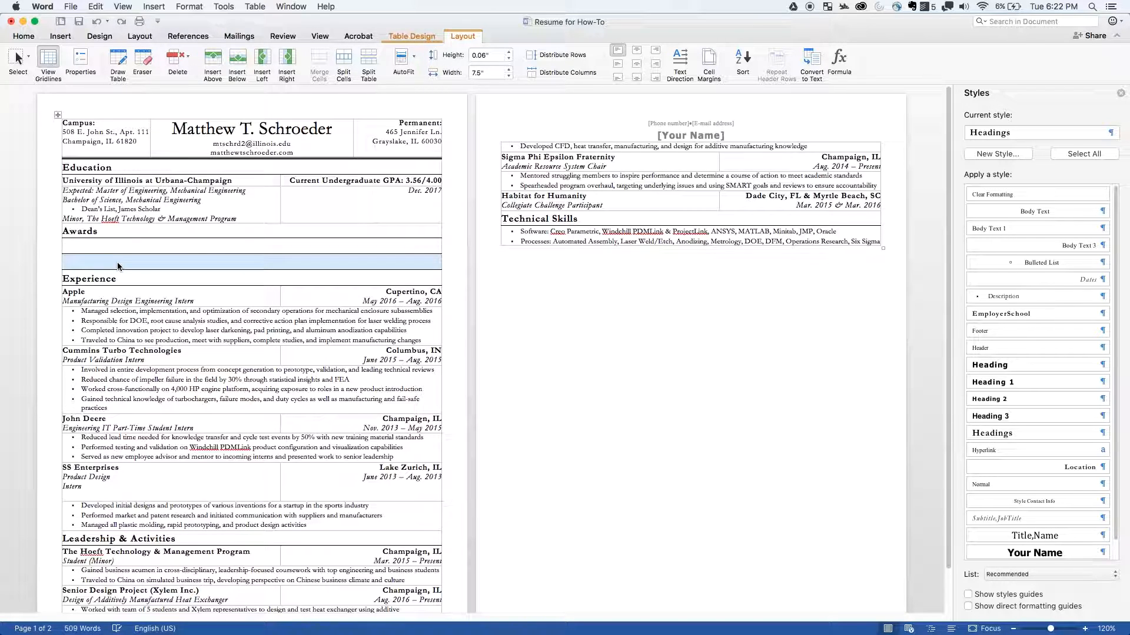
left_click(25, 37)
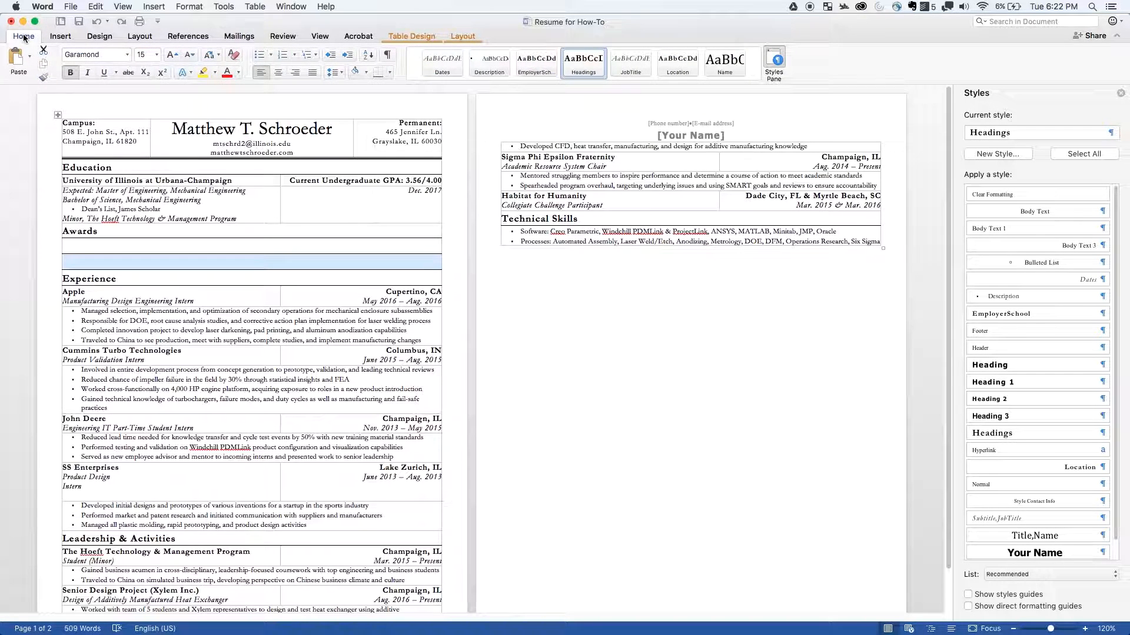
left_click(390, 73)
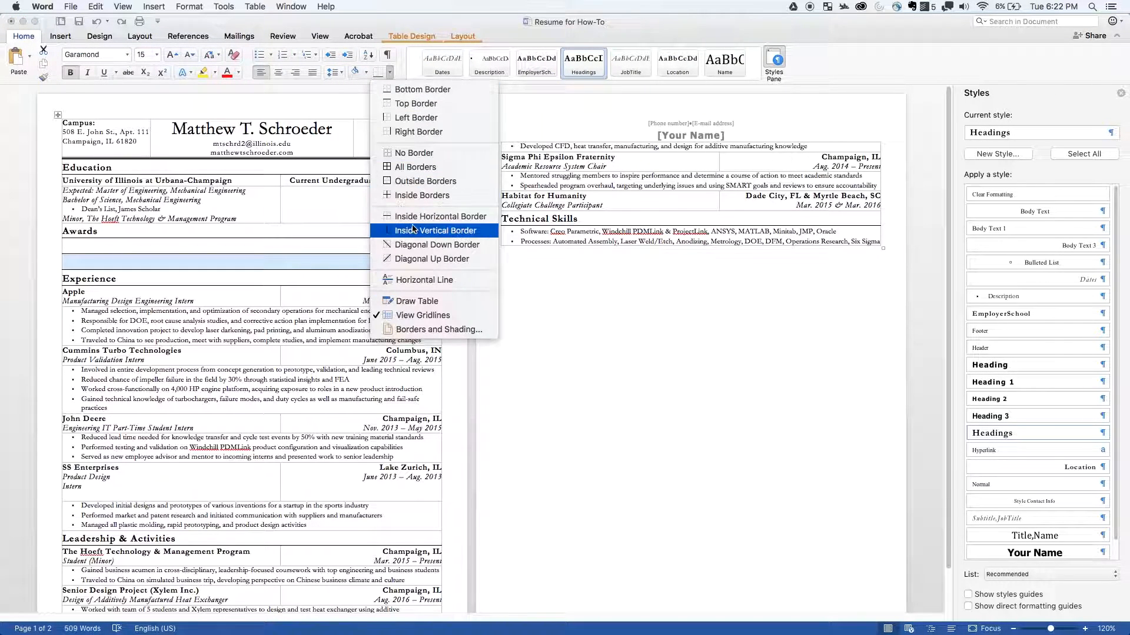
left_click(405, 55)
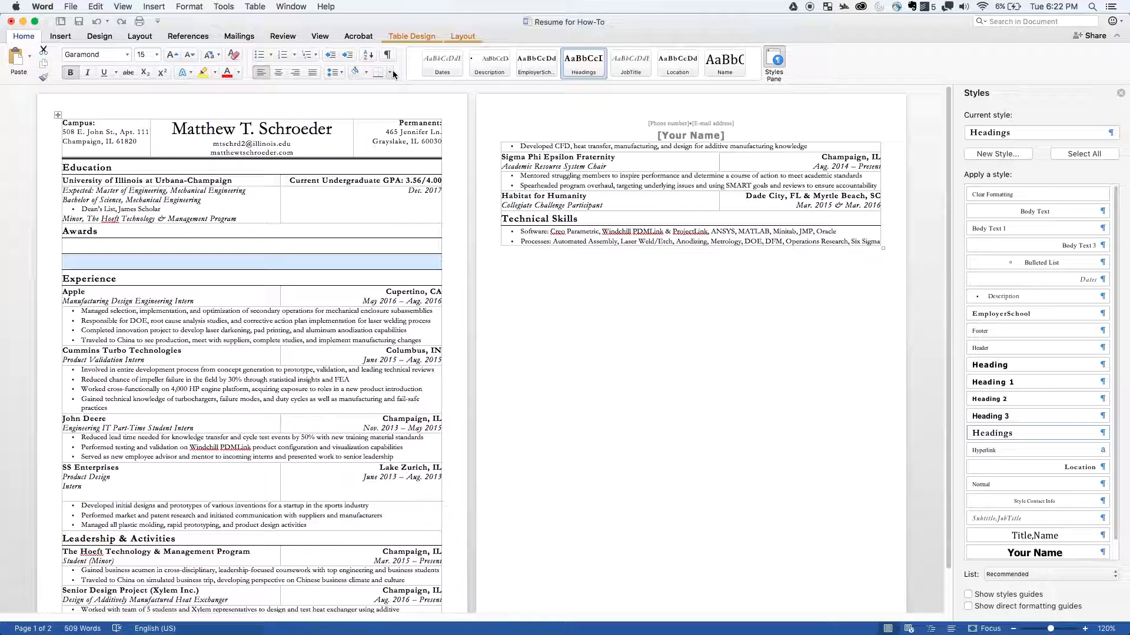
left_click(391, 71)
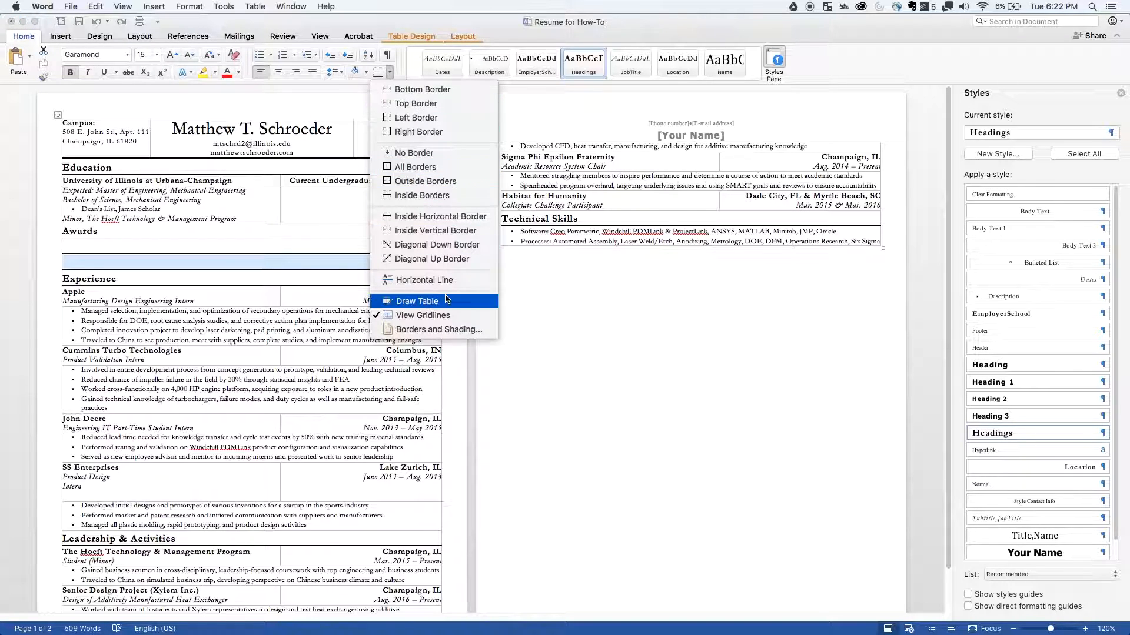
left_click(436, 329)
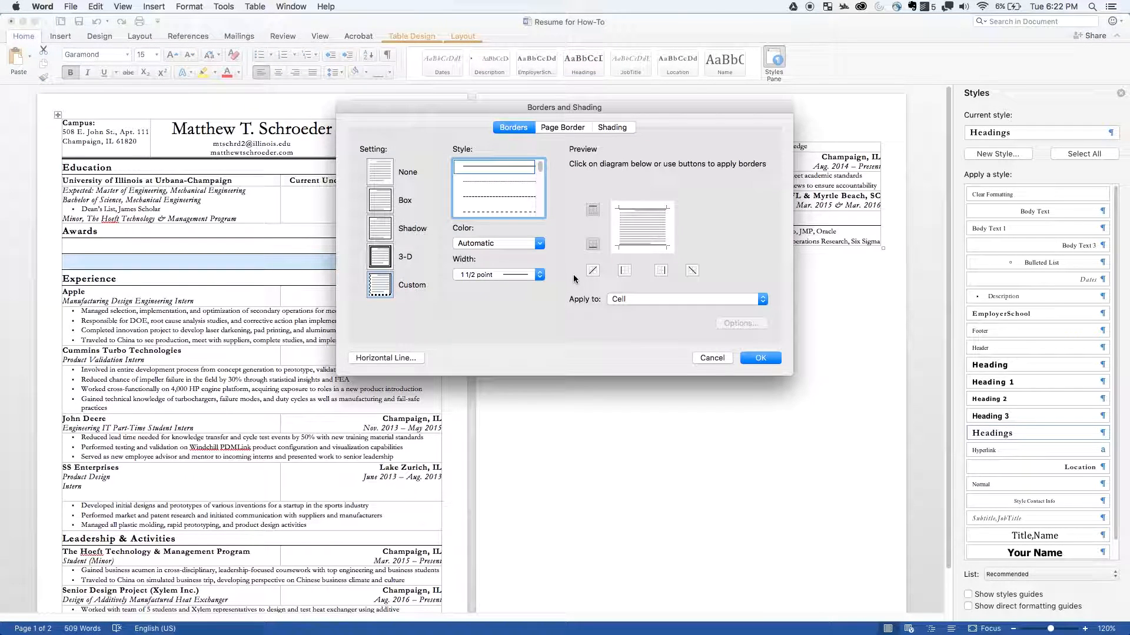
left_click(594, 212)
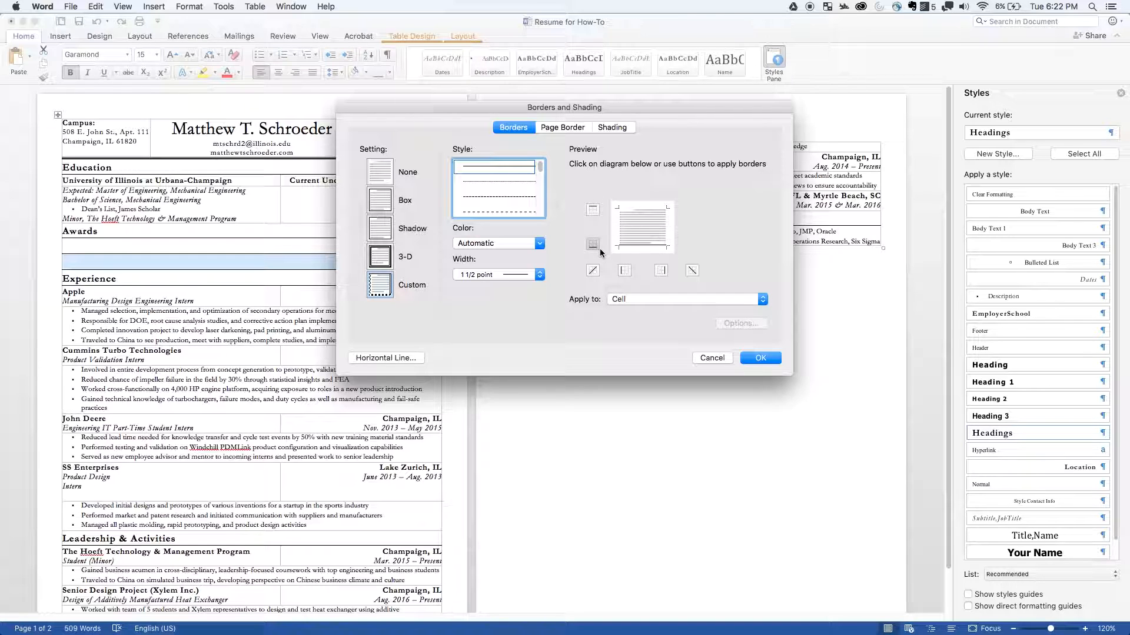
left_click(595, 245)
- Set the border width to 2 1/4 point and apply it to the top and bottom of the blank row above Experience
left_click(540, 247)
left_click(540, 247)
left_click(540, 275)
left_click(538, 285)
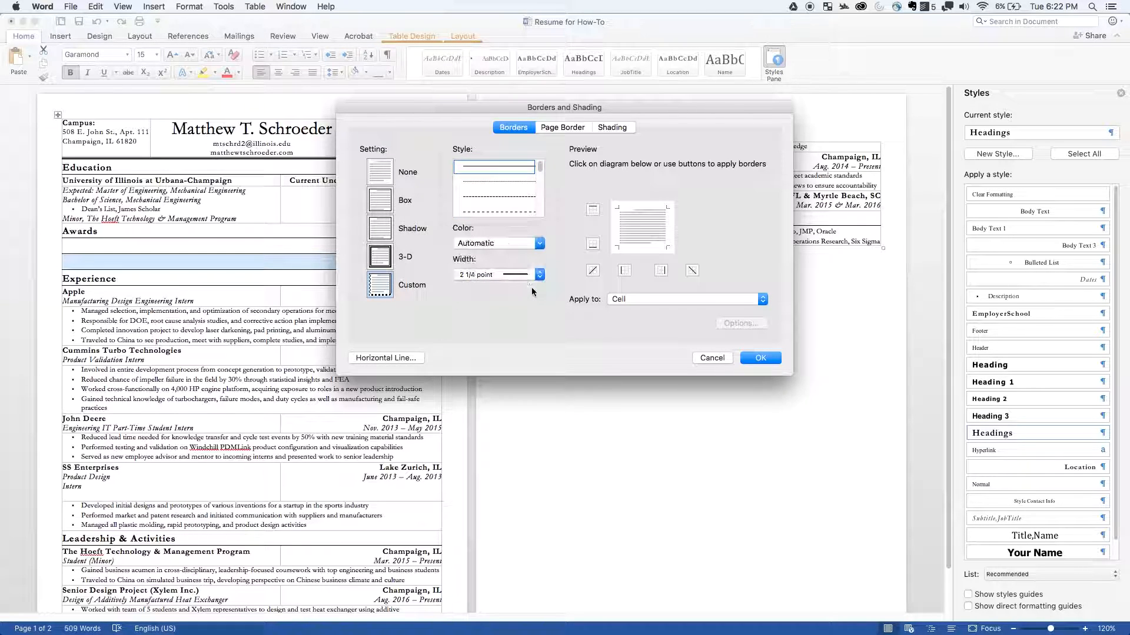
left_click(592, 210)
left_click(593, 243)
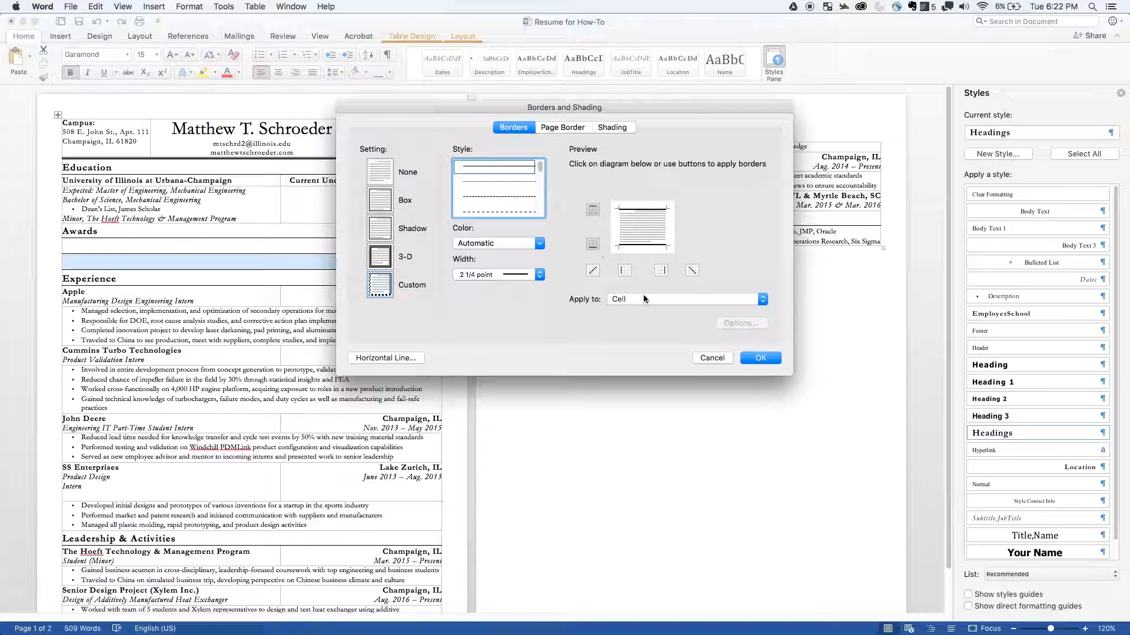
left_click(759, 361)
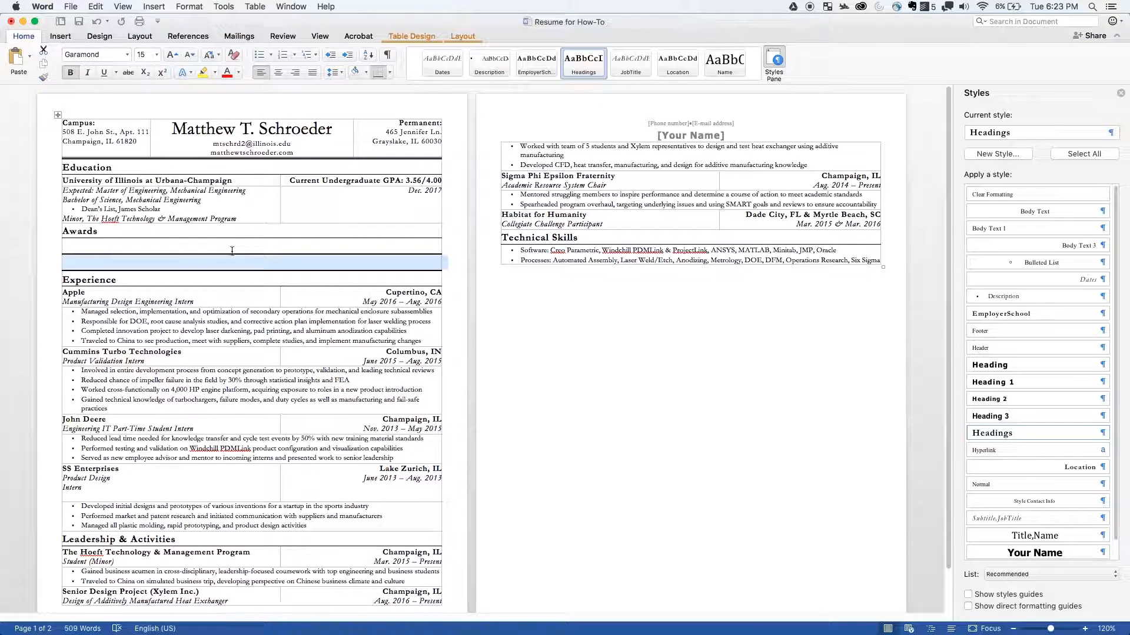
- Remove both the top and bottom borders from the blank row directly above the Experience heading
left_click(218, 257)
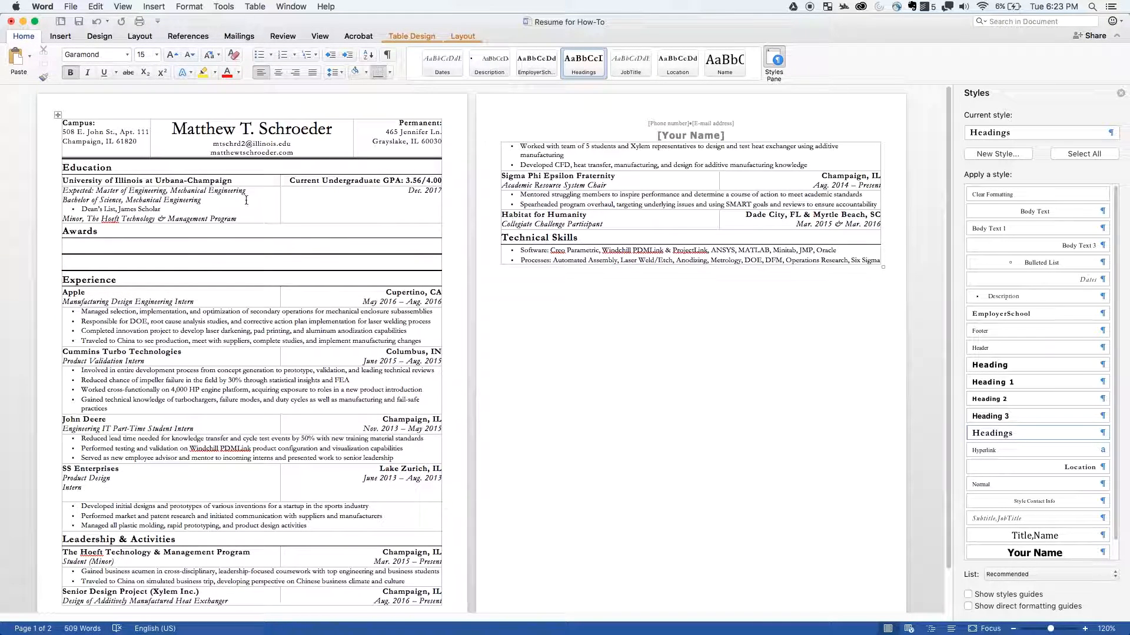
double_click(143, 260)
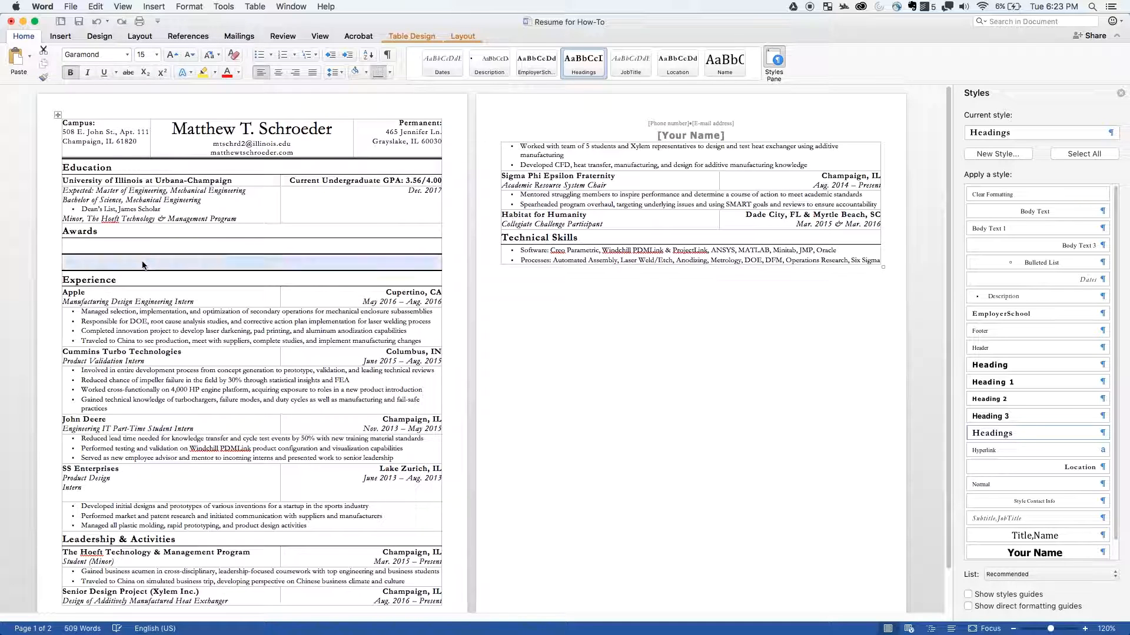
left_click(389, 72)
left_click(415, 103)
left_click(390, 73)
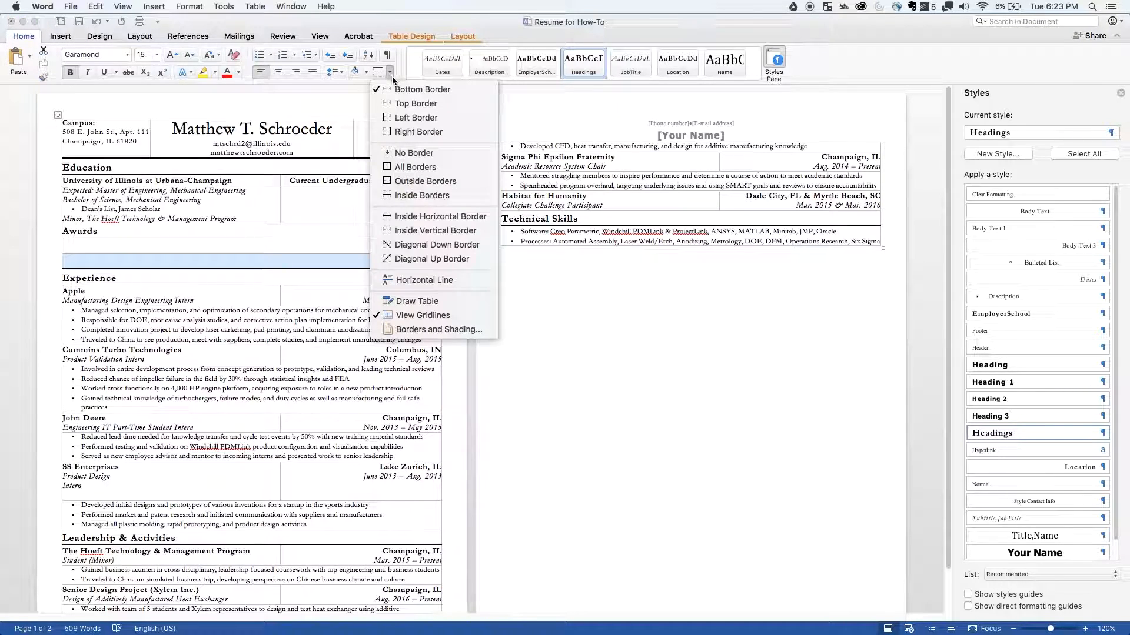
left_click(415, 90)
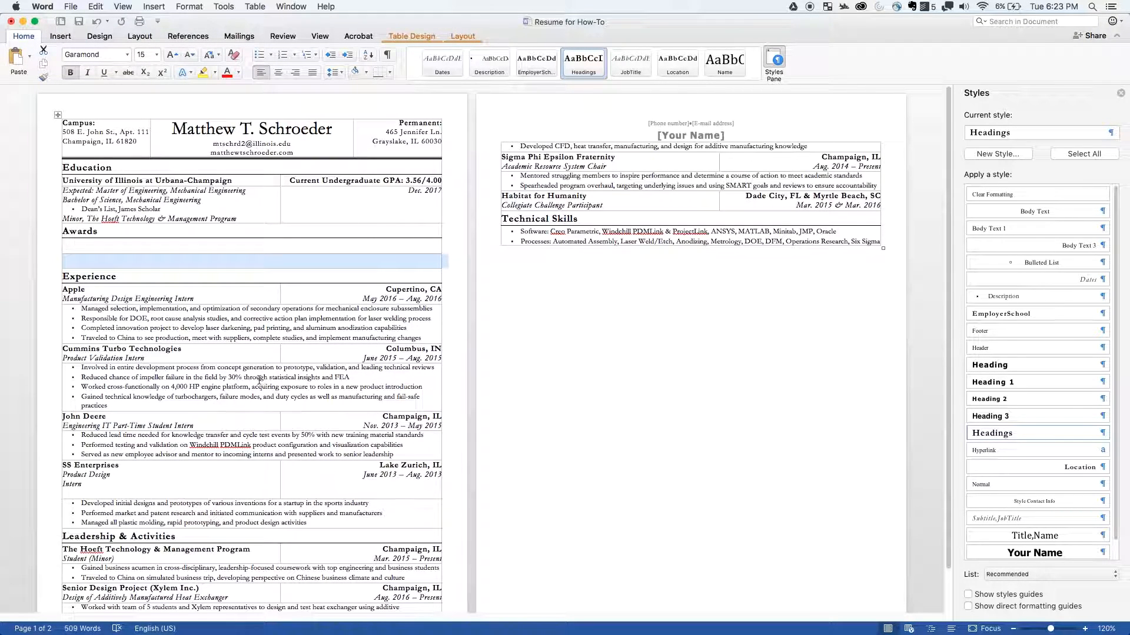
left_click(196, 328)
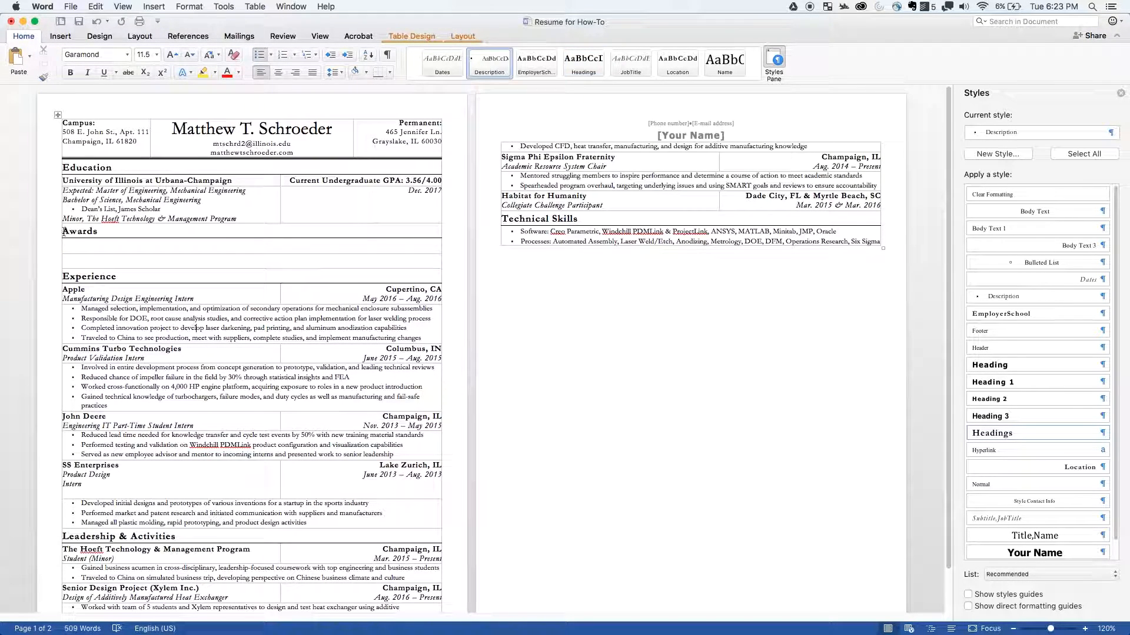
left_click(101, 262)
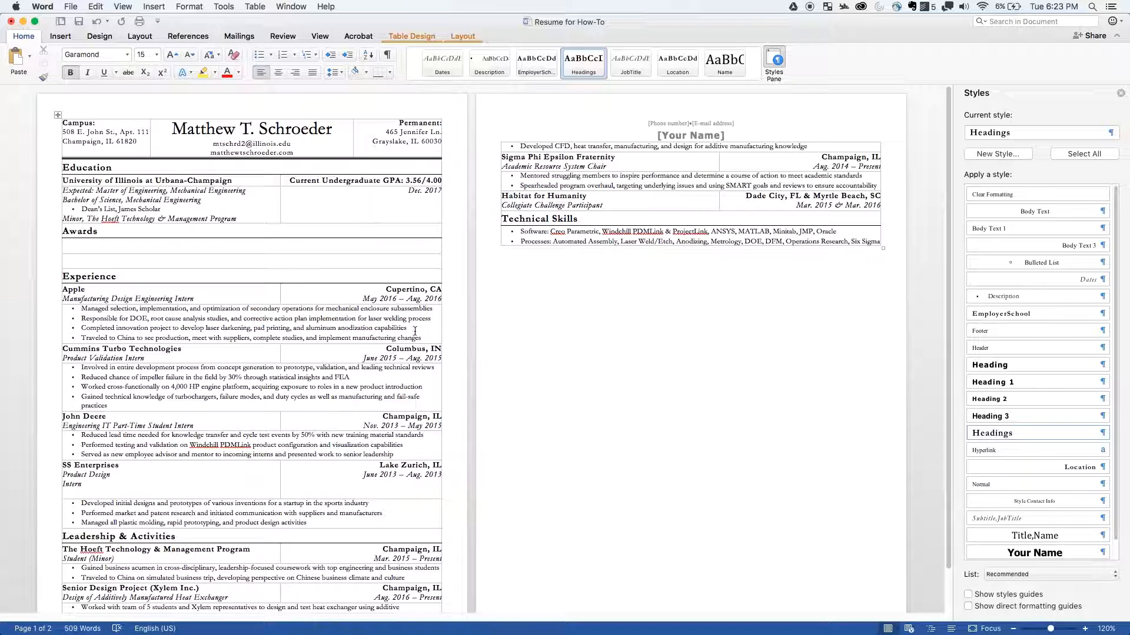
- Add a 3/4 point light gray bottom border to the cell holding the Apple job's bulleted descriptions
left_click_drag(428, 339, 67, 310)
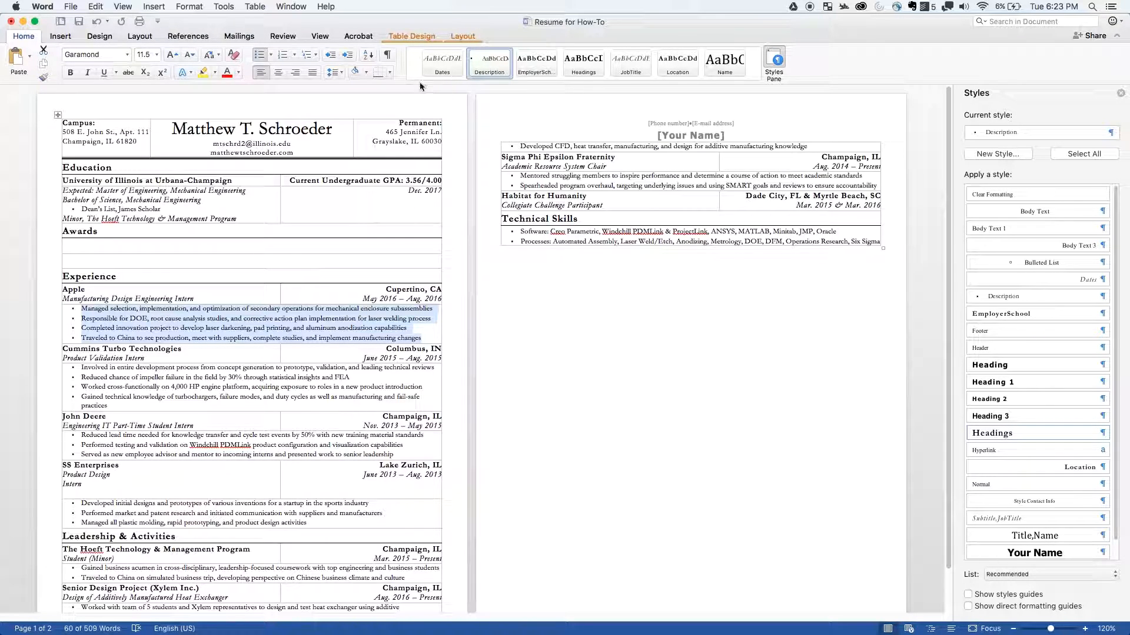
left_click(389, 69)
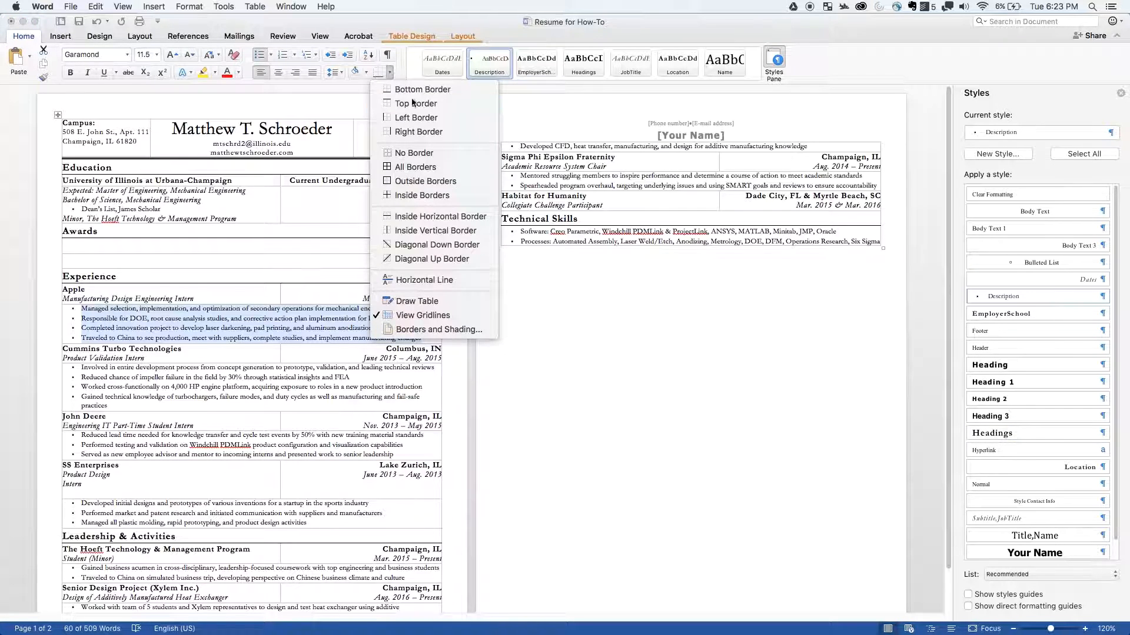
left_click(428, 332)
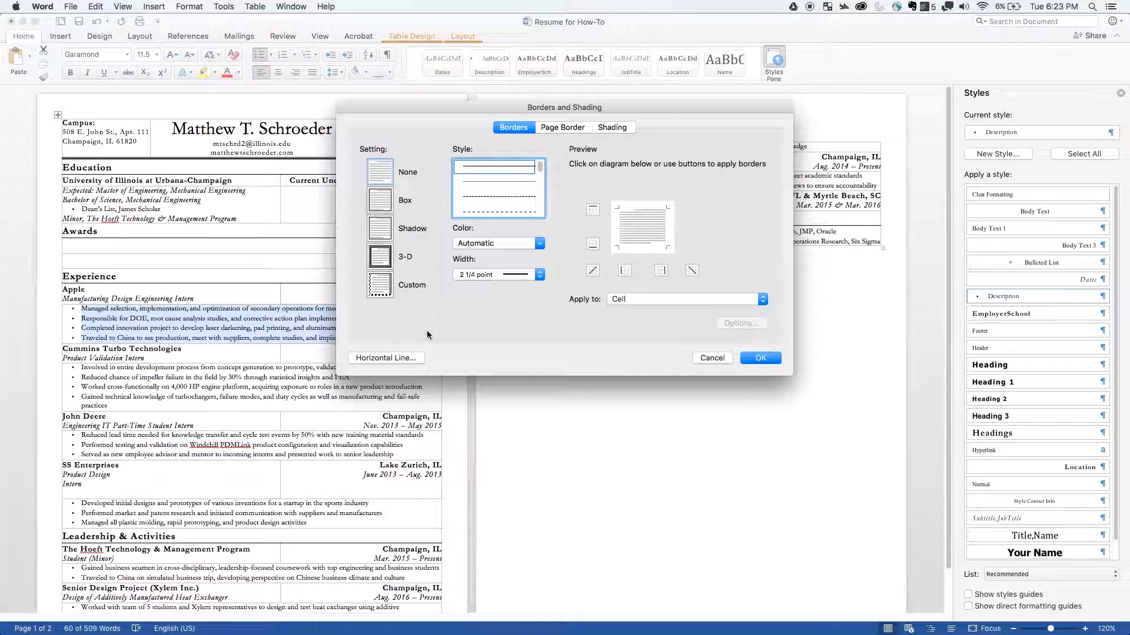
left_click(541, 276)
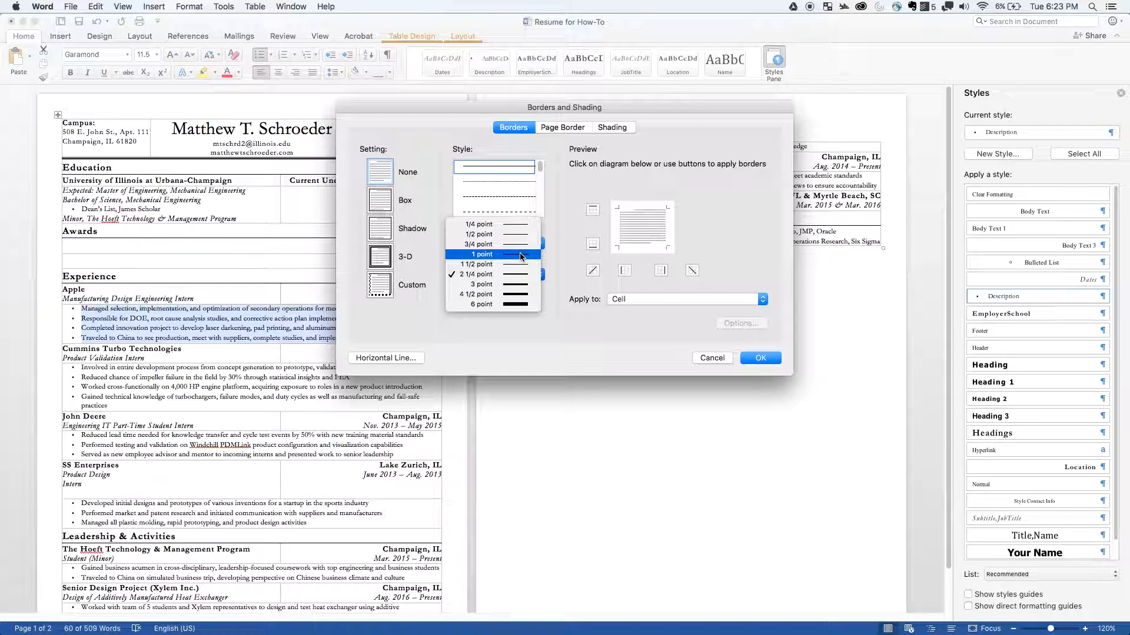
left_click(519, 247)
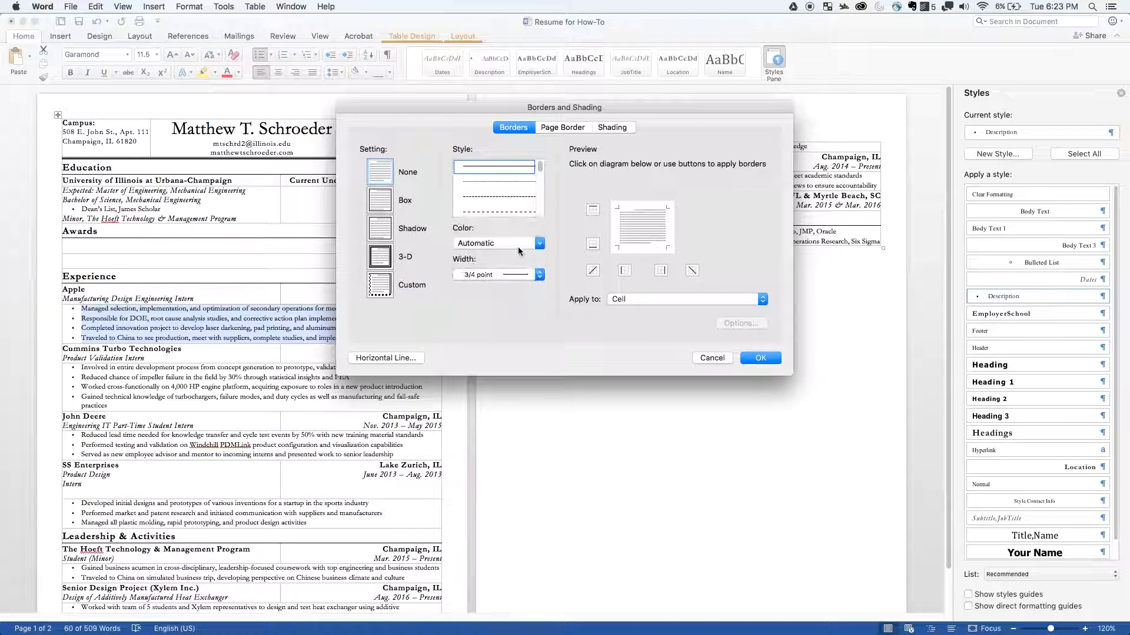
left_click(526, 246)
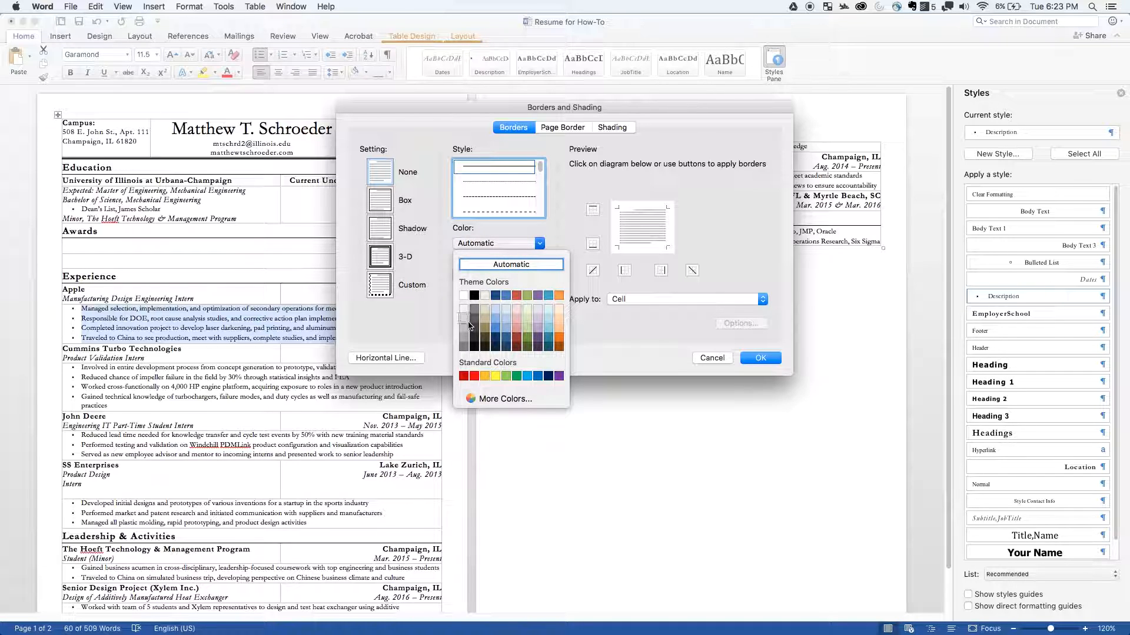
left_click(465, 319)
left_click(593, 244)
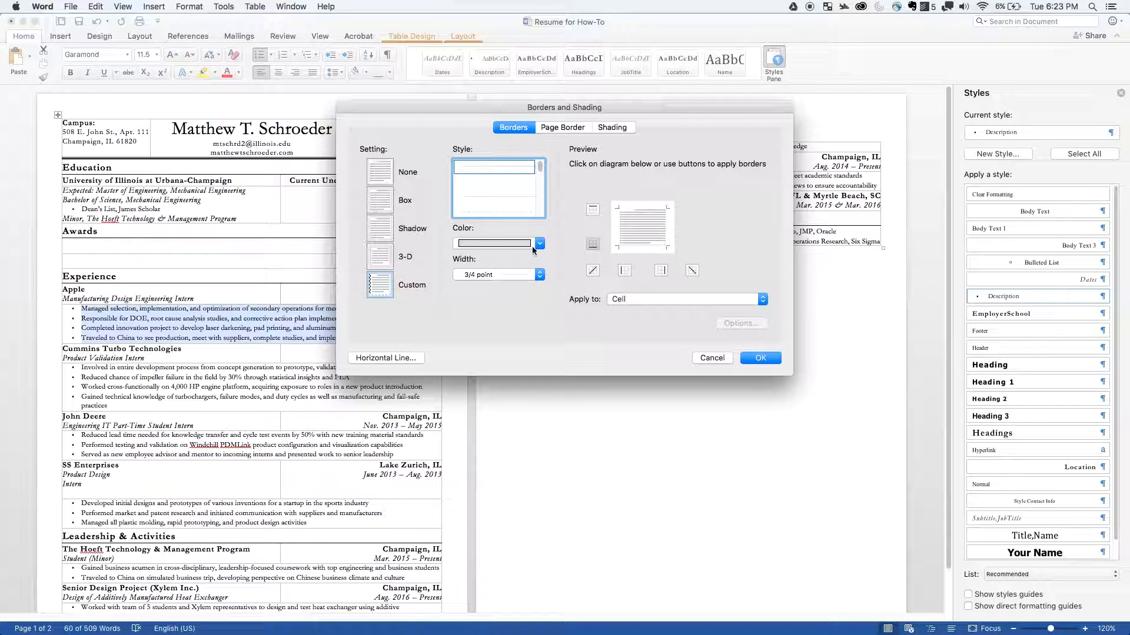
left_click(757, 358)
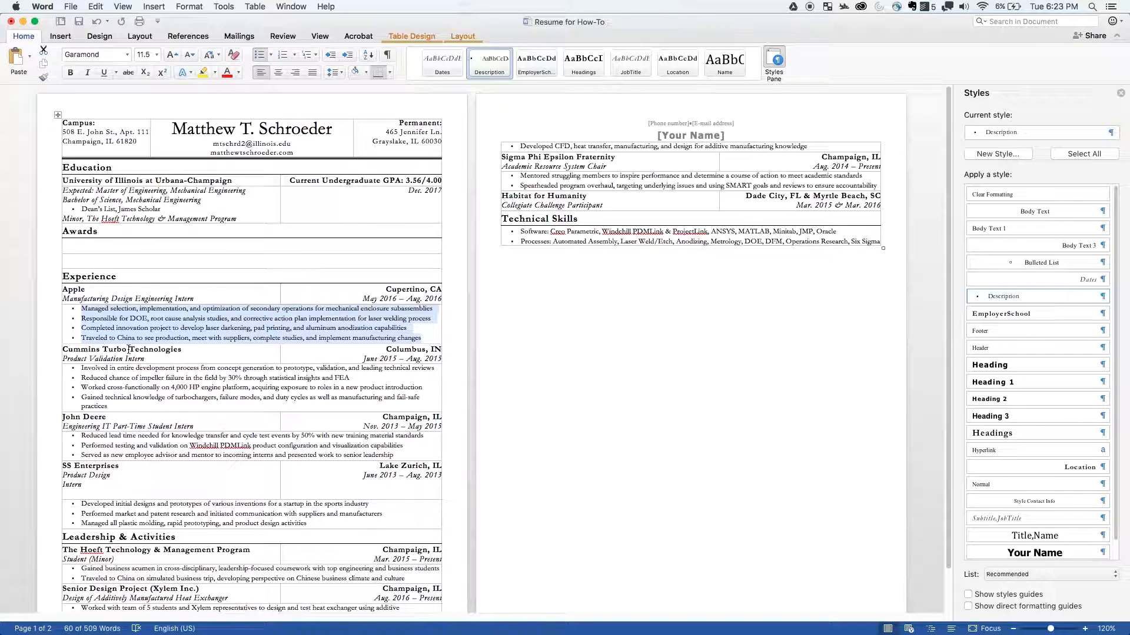
- Turn off the table gridlines and deselect the Apple job descriptions
left_click(461, 33)
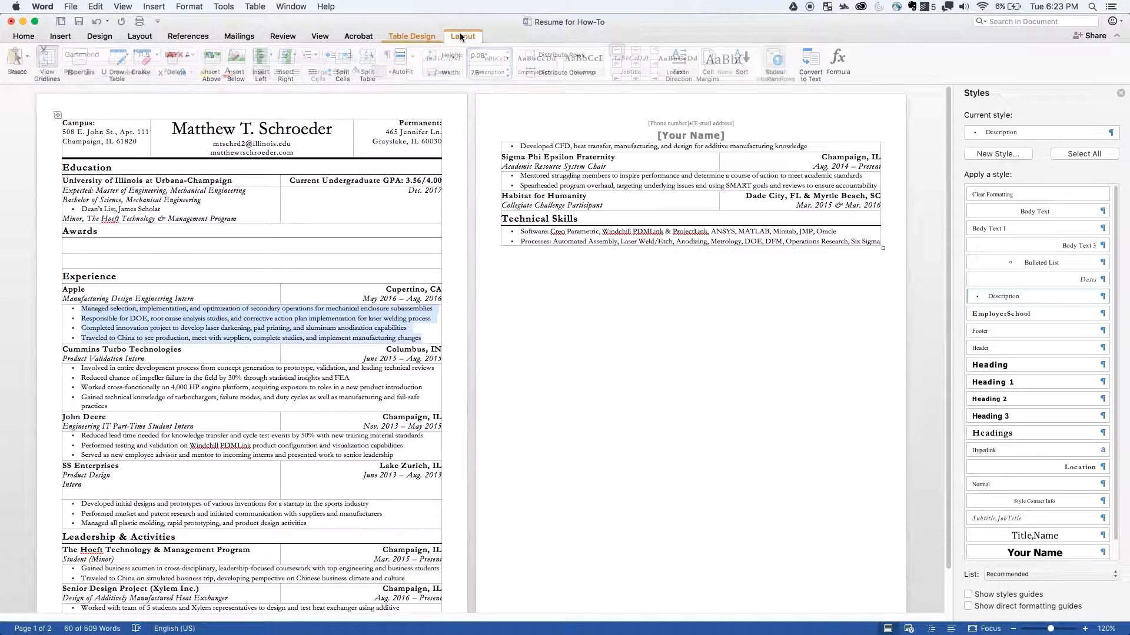
left_click(43, 61)
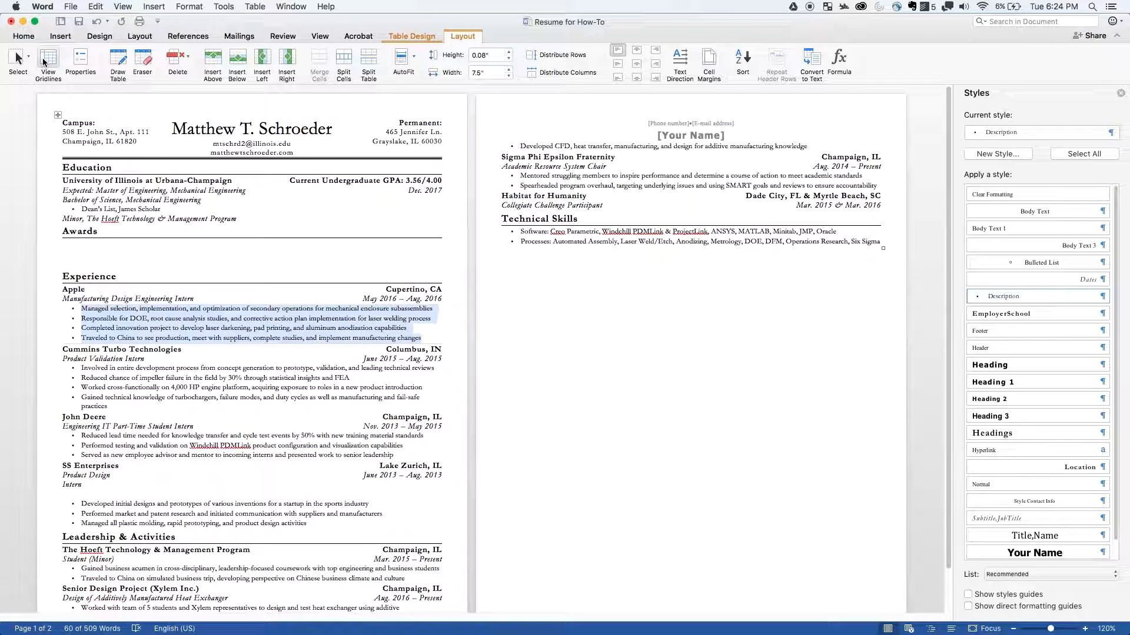
left_click(184, 325)
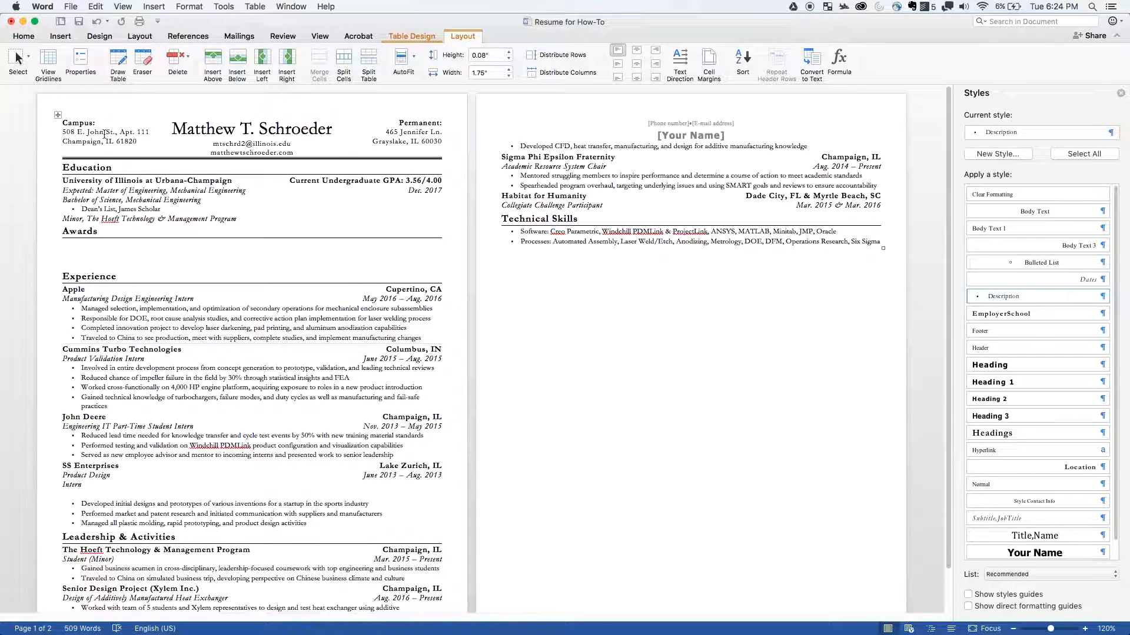
- Turn the table gridlines back on
left_click(53, 57)
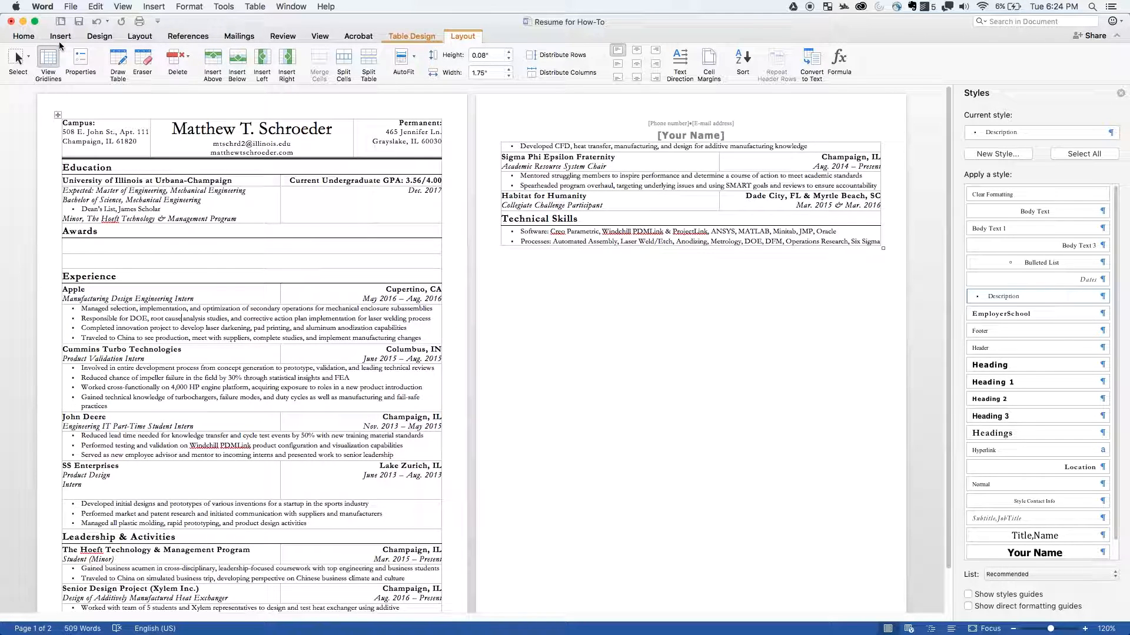
left_click(60, 37)
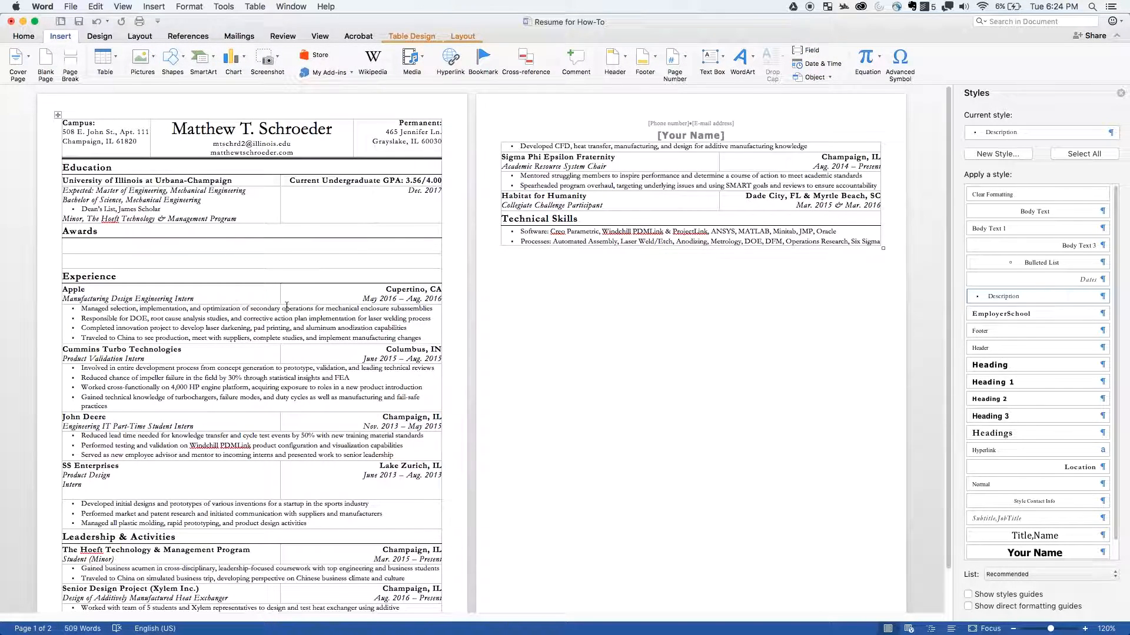
left_click(24, 37)
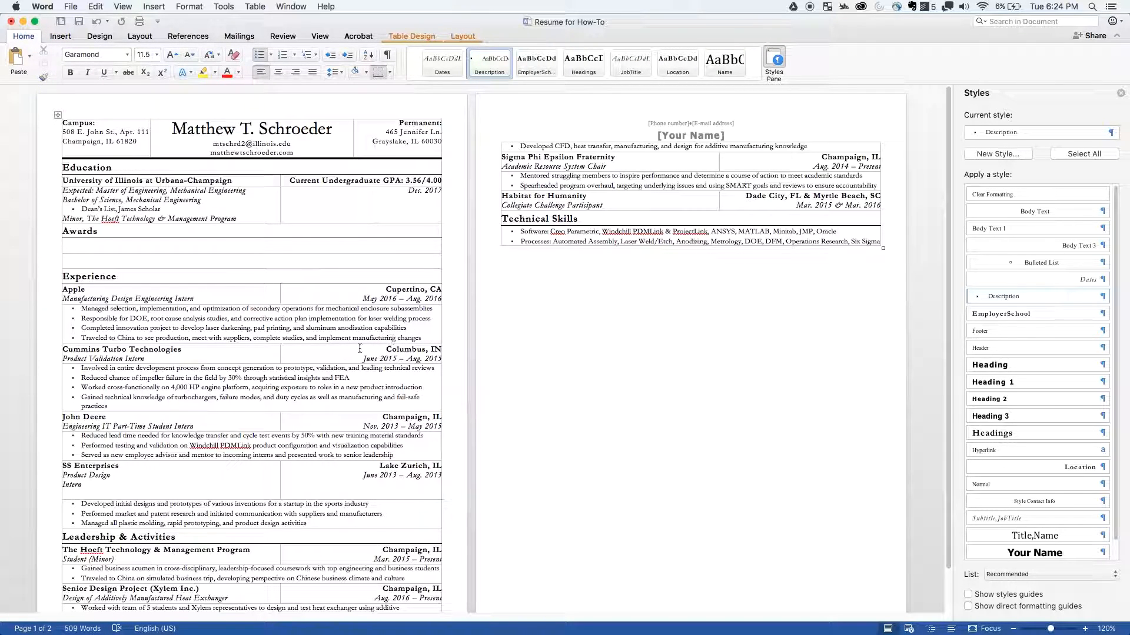
- Review the cell border settings for the Apple job's bulleted descriptions
left_click_drag(433, 341, 75, 309)
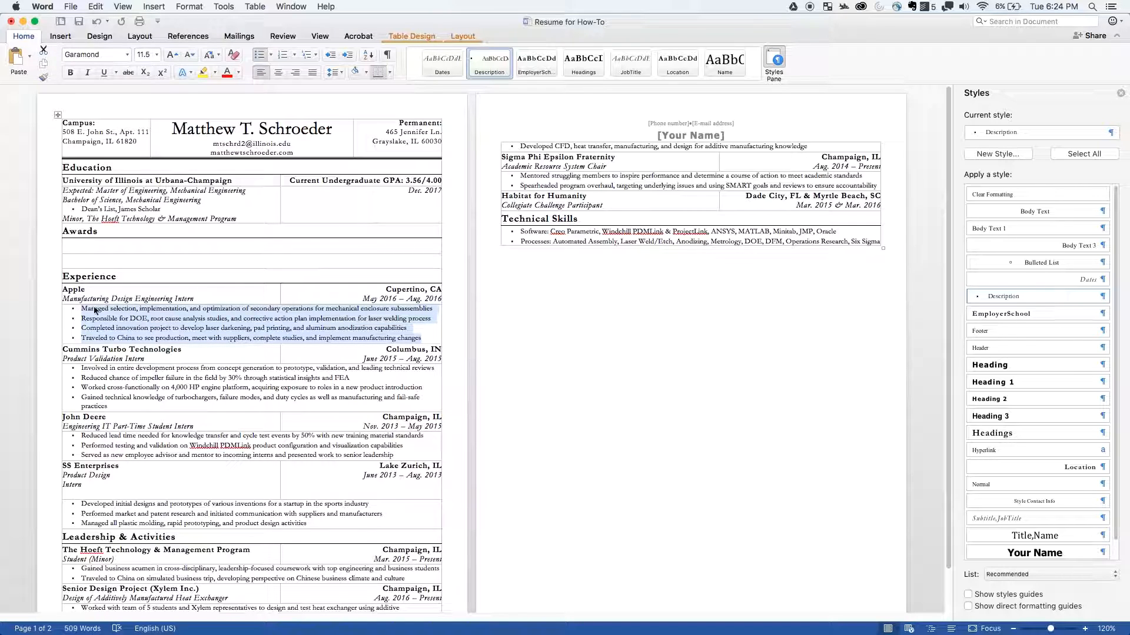
left_click(390, 74)
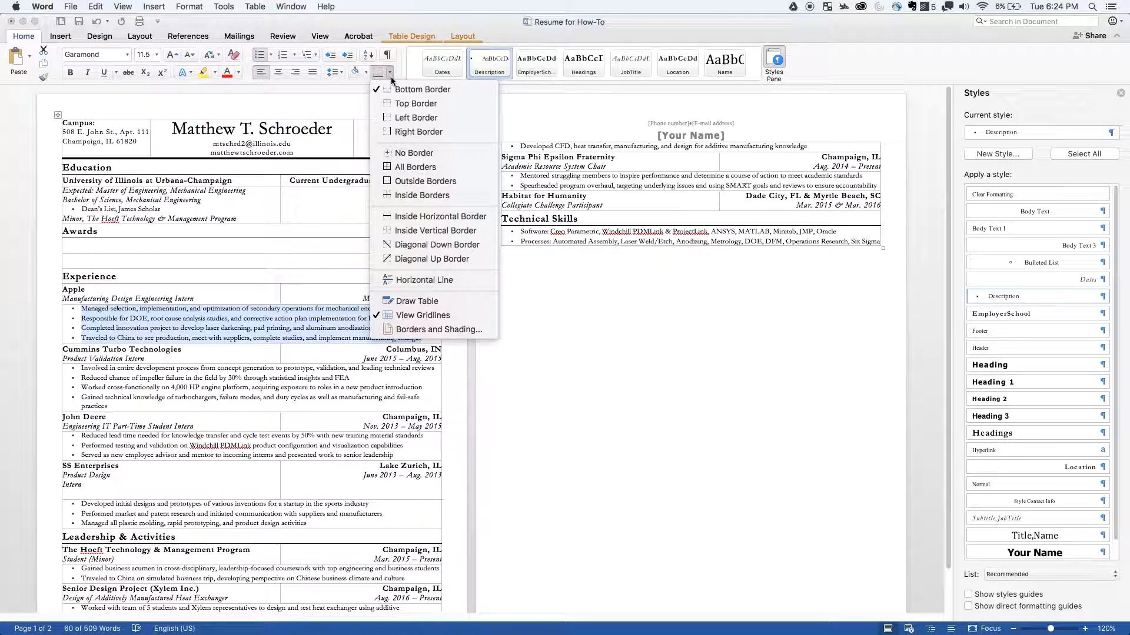
left_click(430, 330)
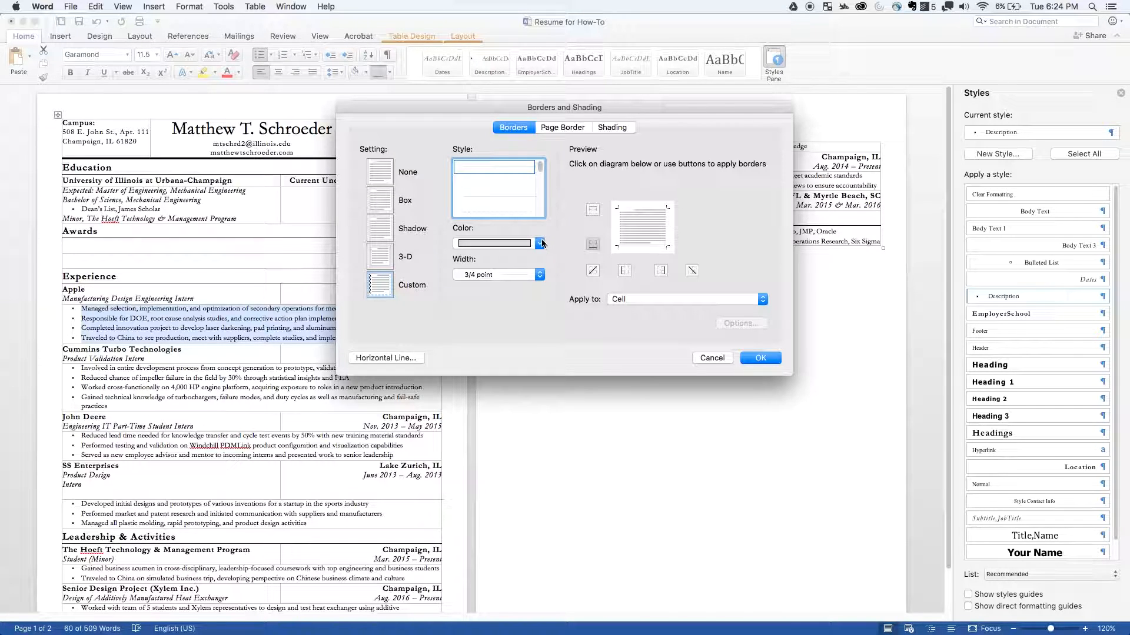
left_click(768, 358)
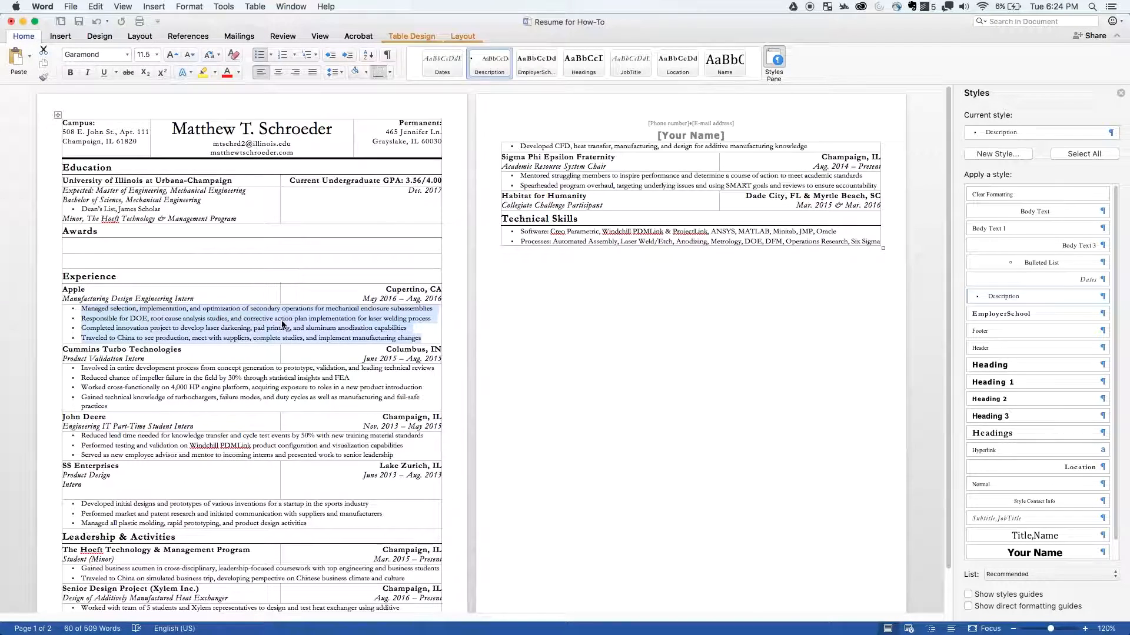
- Delete the Awards heading row and the two blank rows beneath it
left_click(80, 230)
left_click_drag(79, 228, 139, 259)
right_click(139, 255)
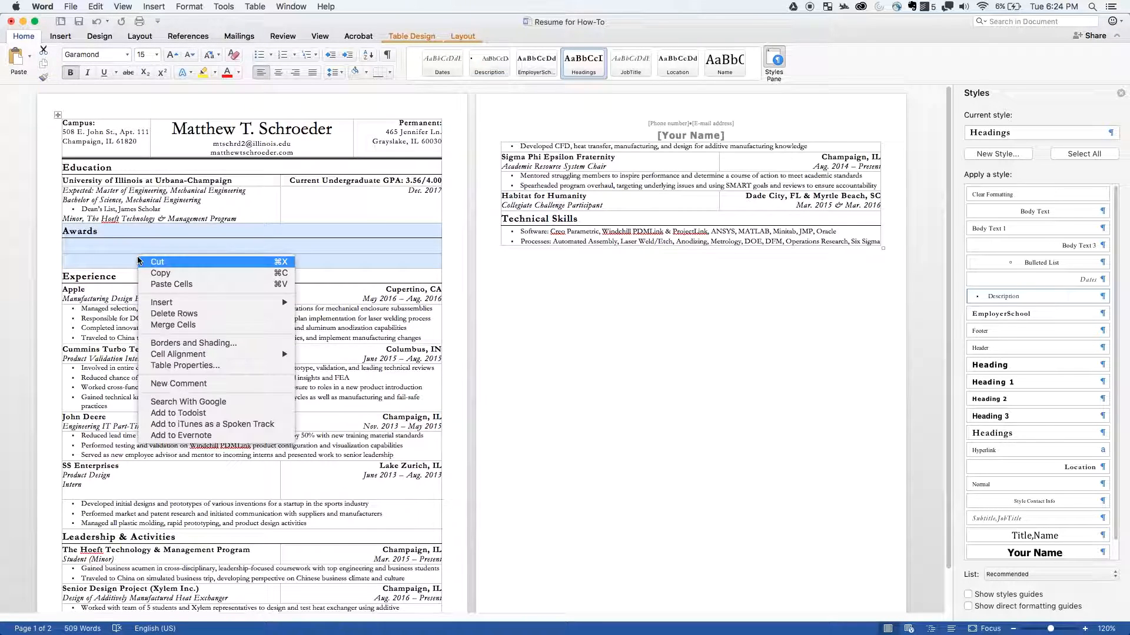
left_click(177, 314)
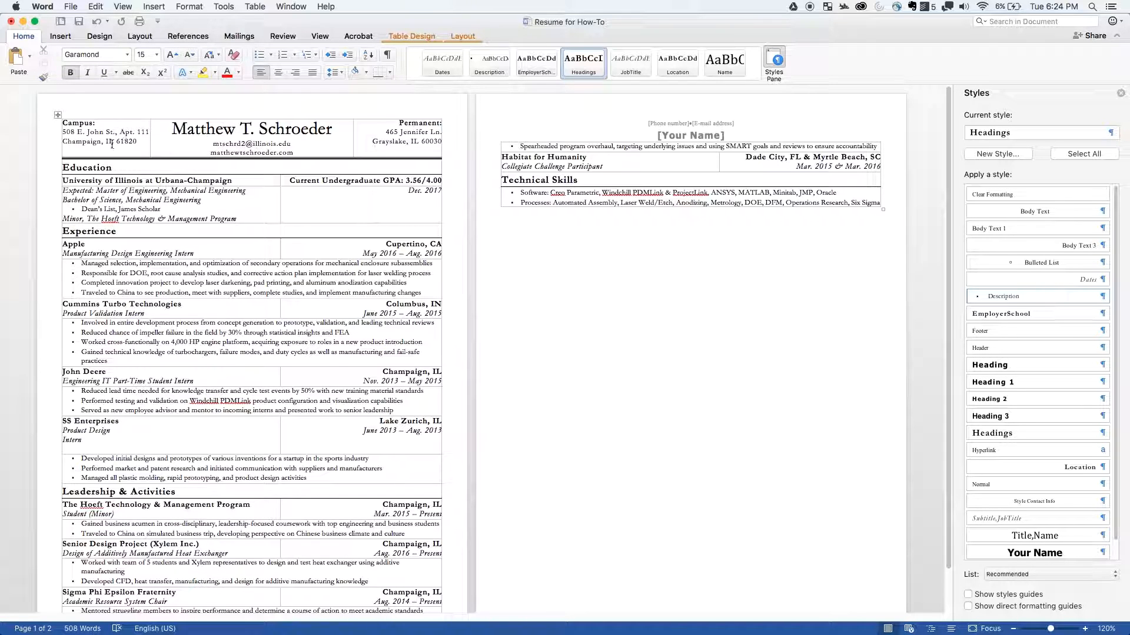
- Vertically center the left-aligned Campus address within its header cell
left_click(80, 125)
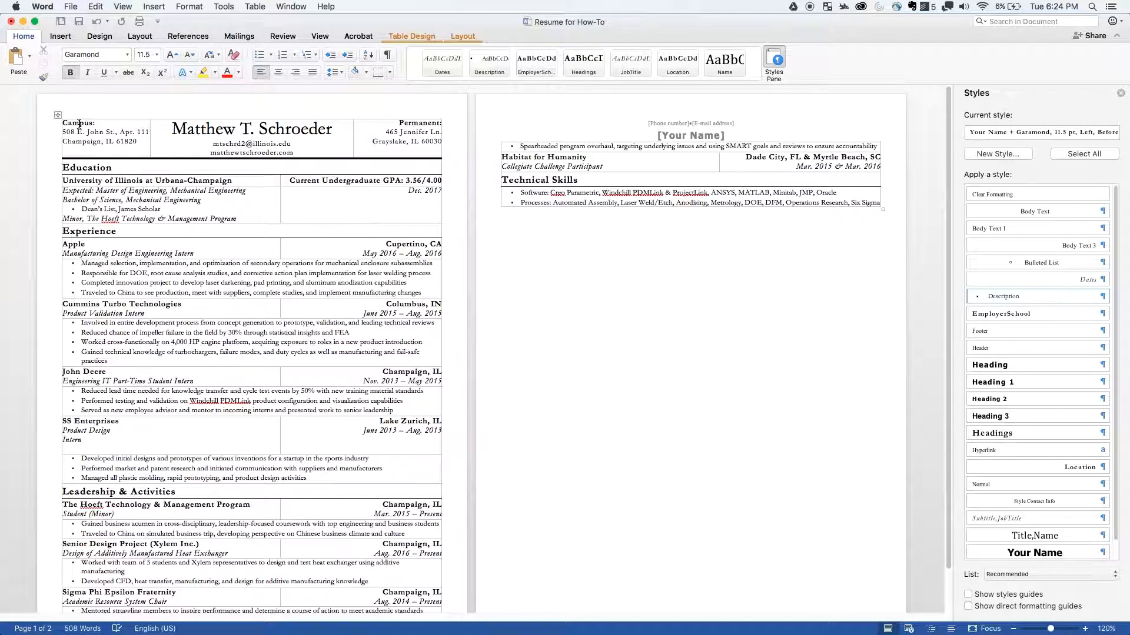
left_click(412, 126)
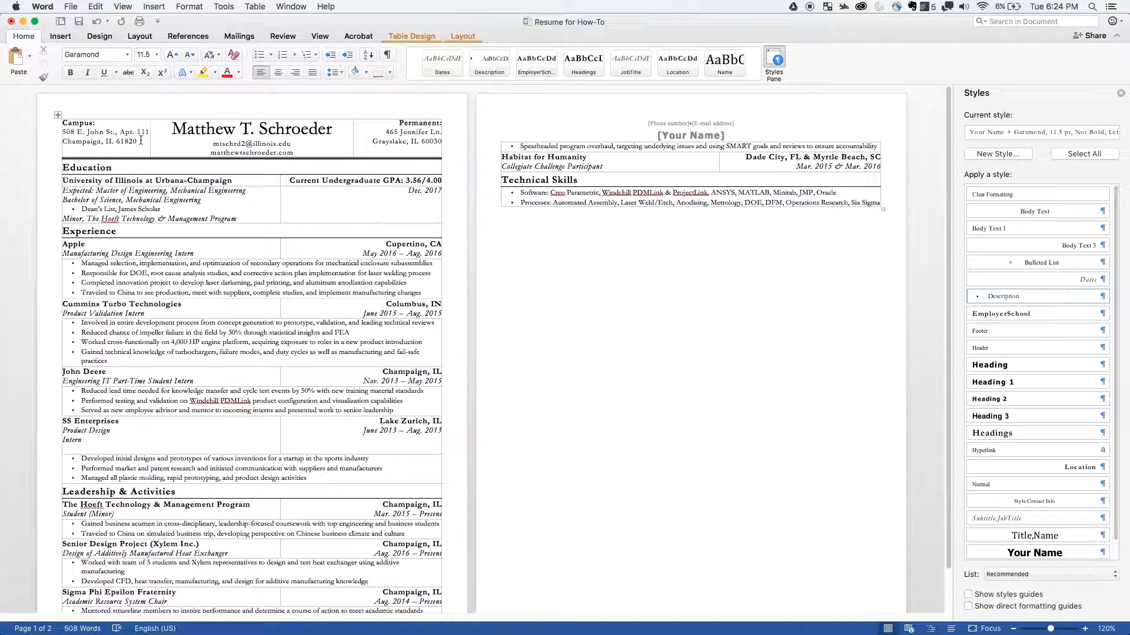
left_click_drag(141, 141, 62, 122)
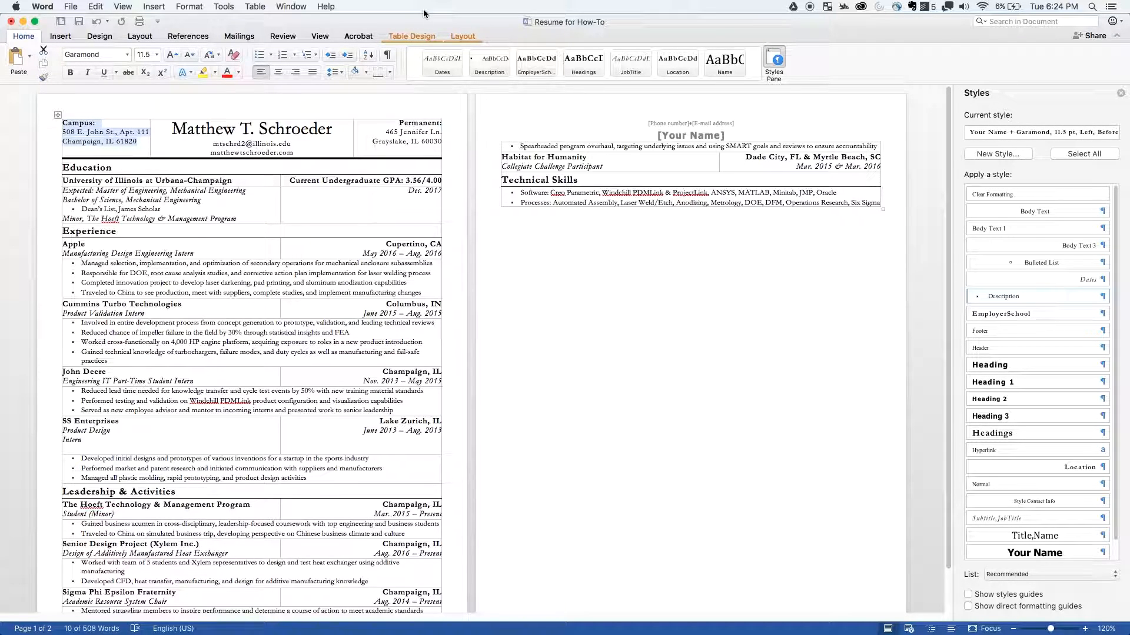
left_click(470, 36)
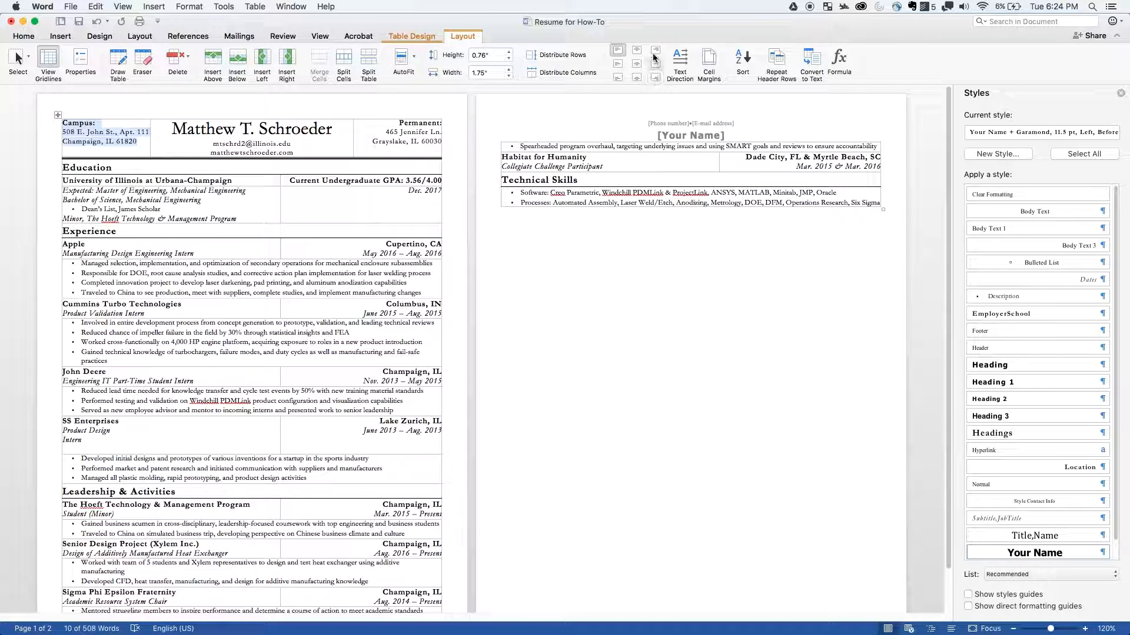
left_click(619, 66)
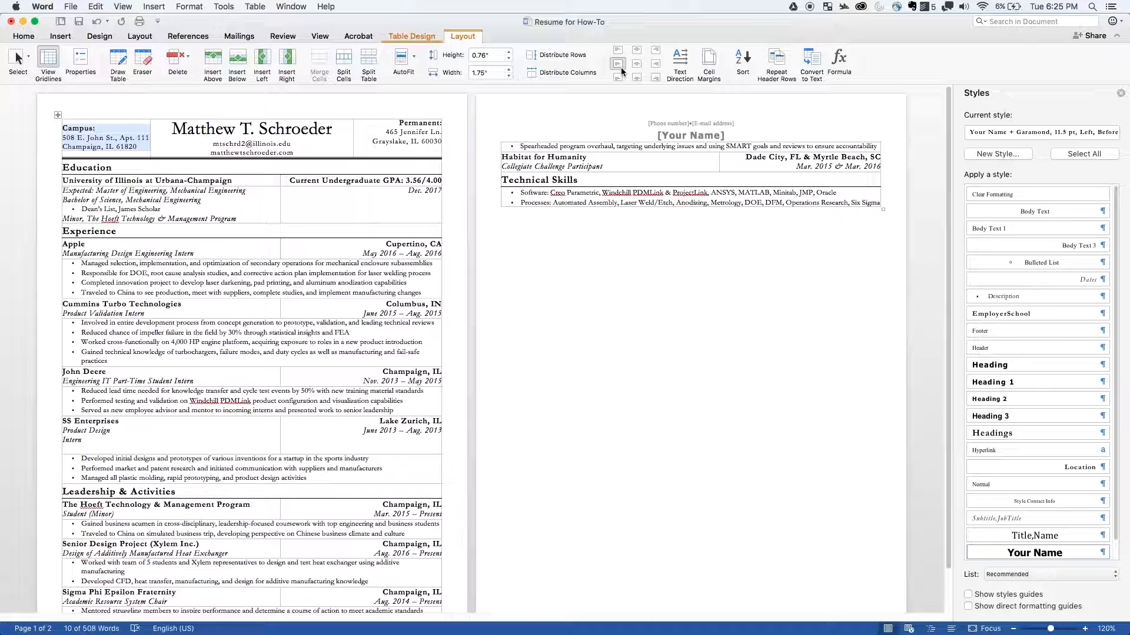
- Vertically center the right-aligned Permanent address within its header cell and deselect it
double_click(420, 126)
left_click(421, 142)
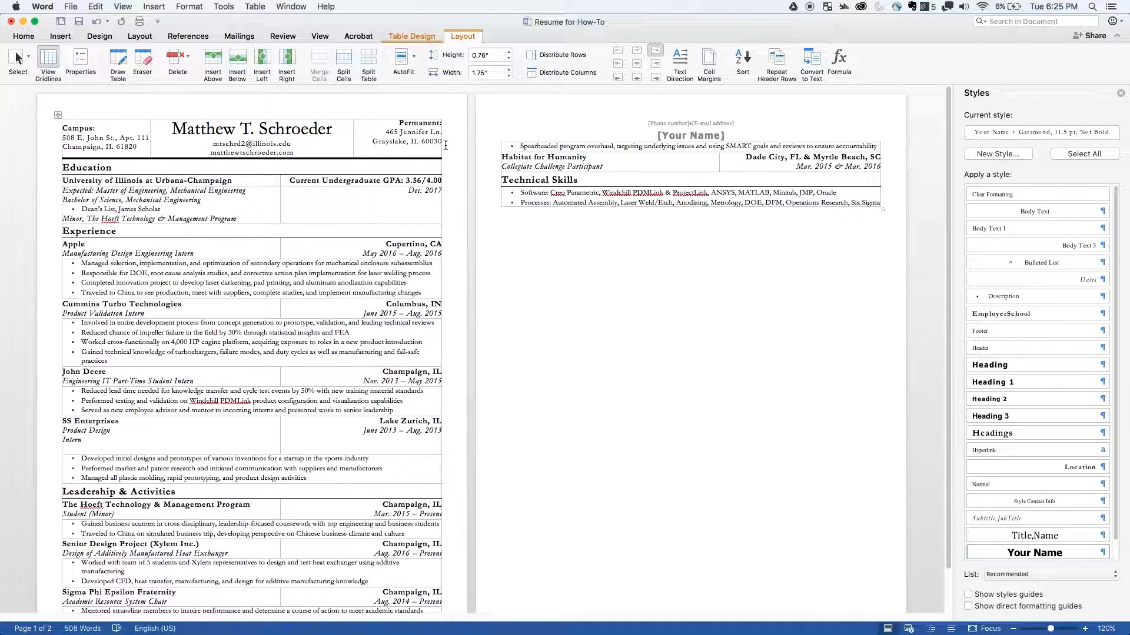
left_click_drag(441, 142, 396, 127)
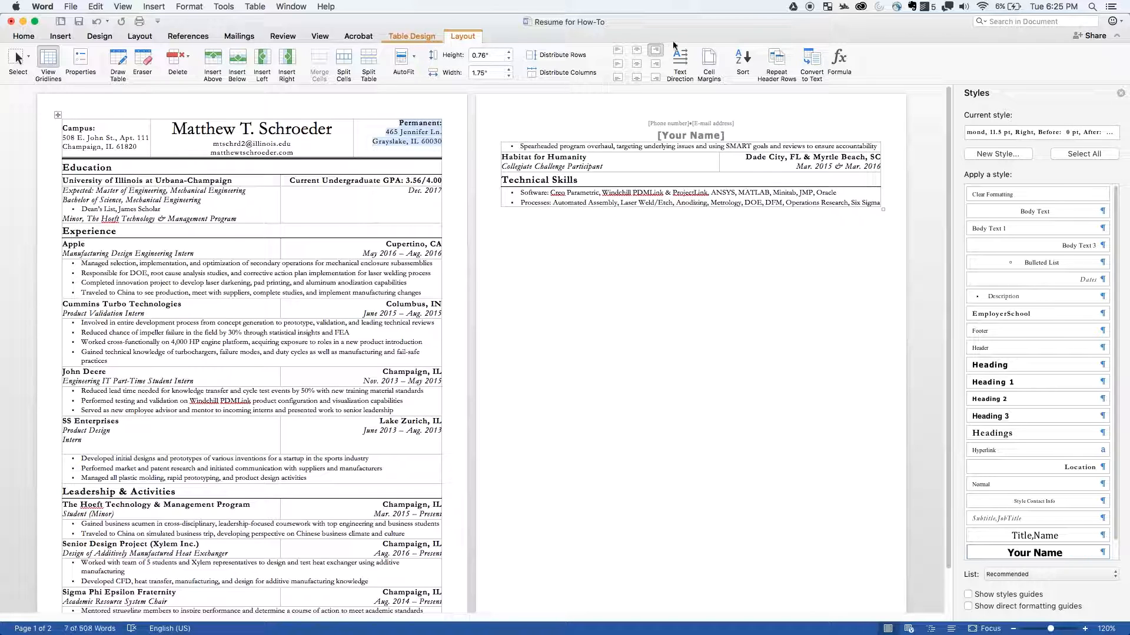
left_click(655, 63)
left_click(351, 202)
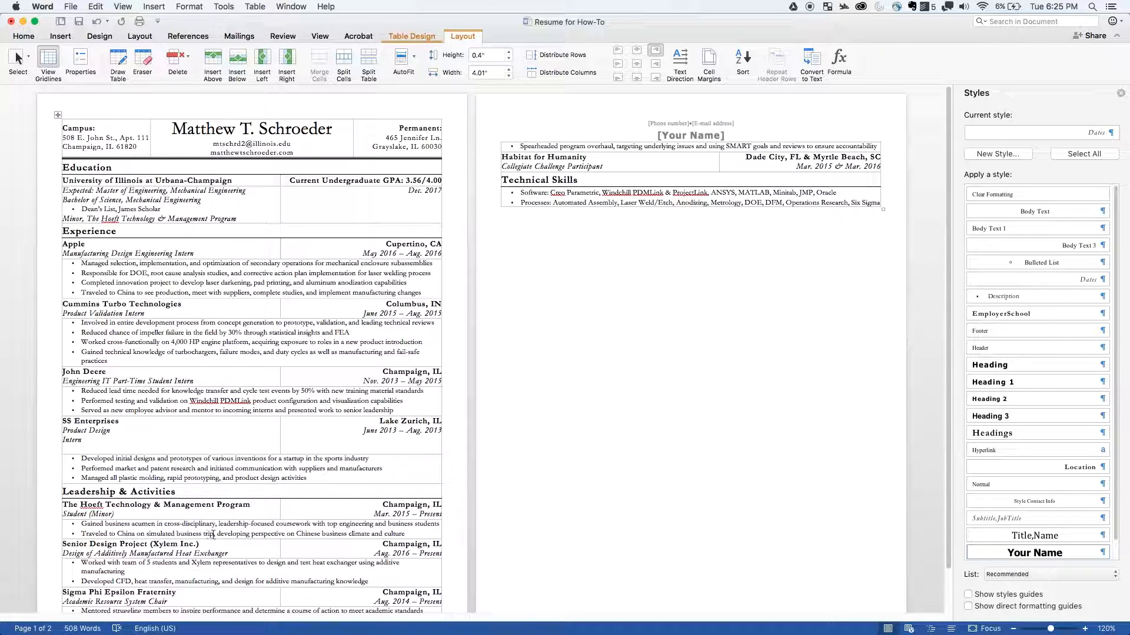
- Place the insertion point on the blank line beneath the SS Enterprises job title
left_click(110, 448)
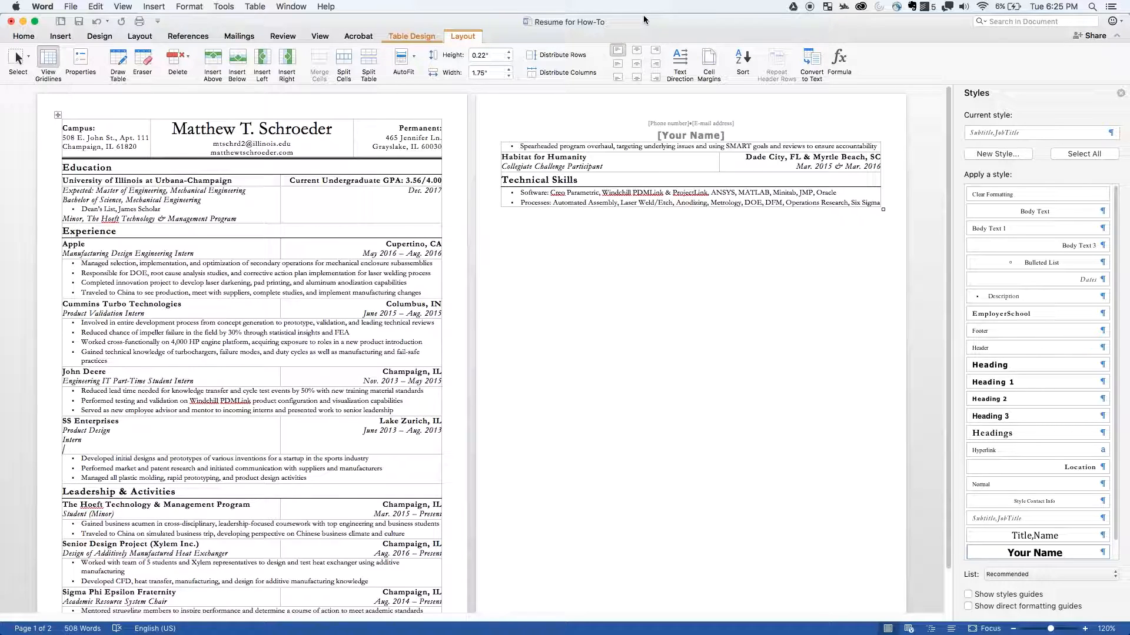